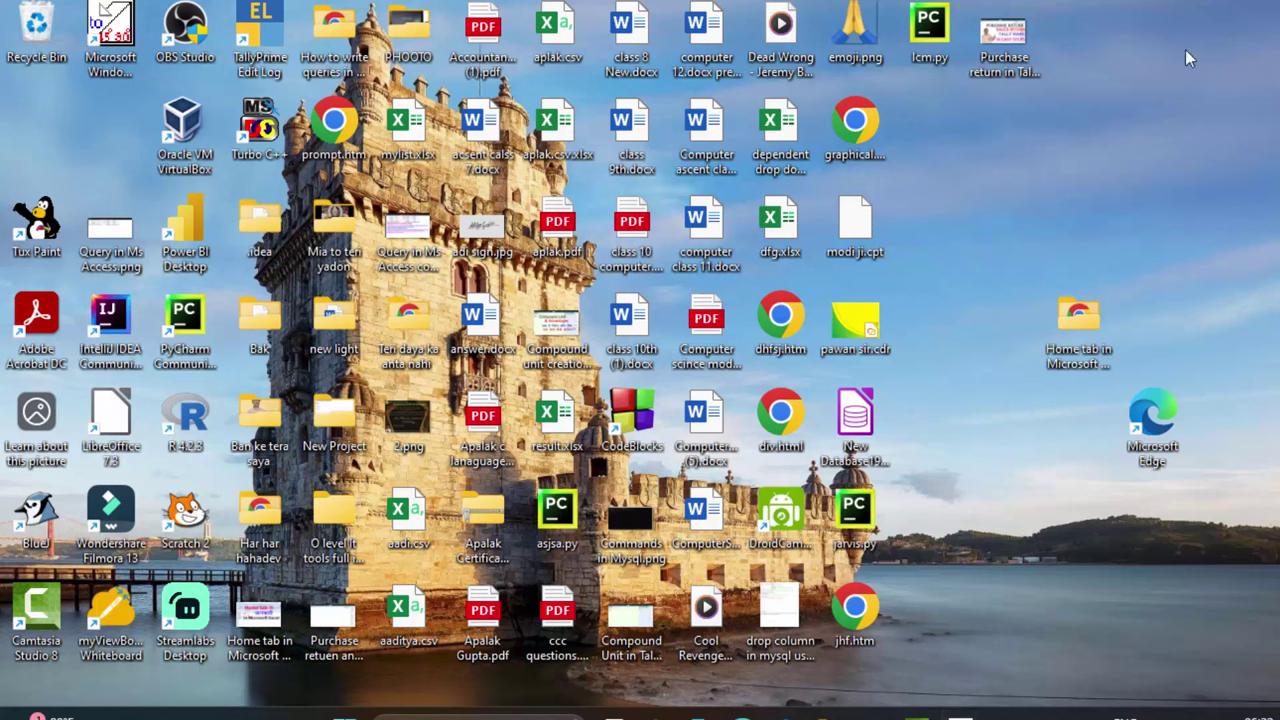
Refresh the Windows desktop twice, then bring up the Start search
right_click(1186, 90)
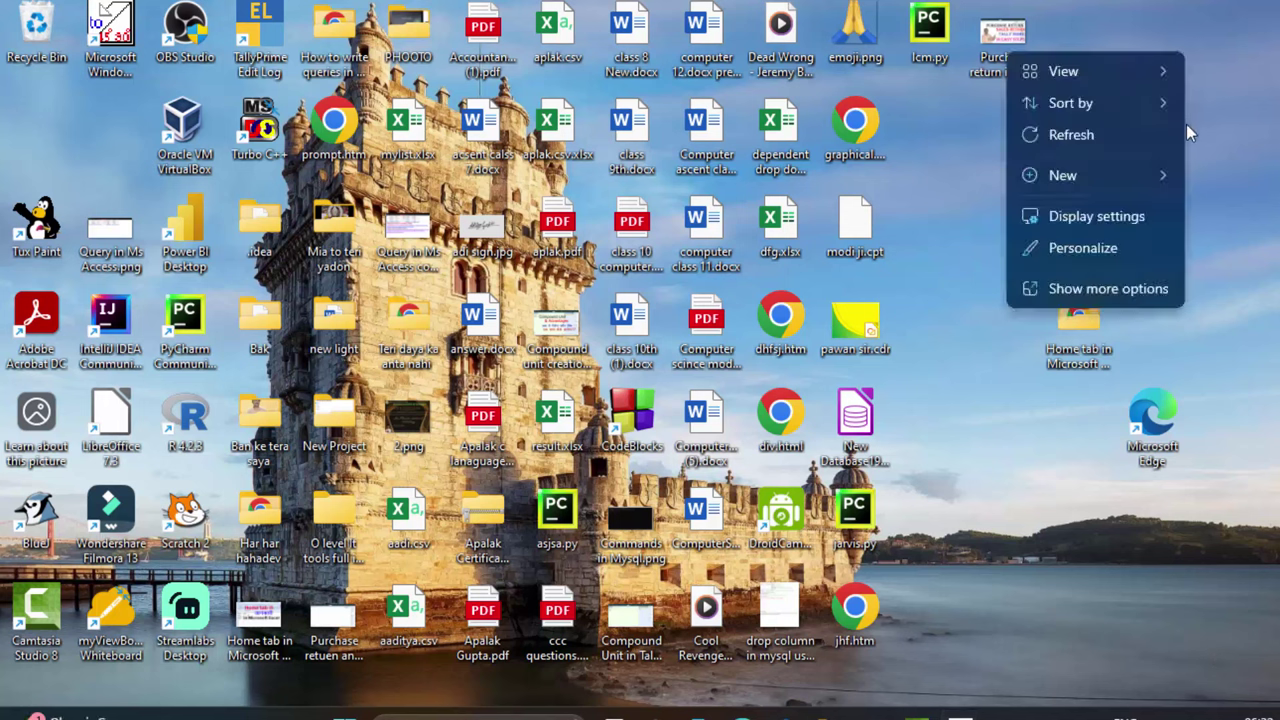
click(1140, 126)
right_click(1179, 113)
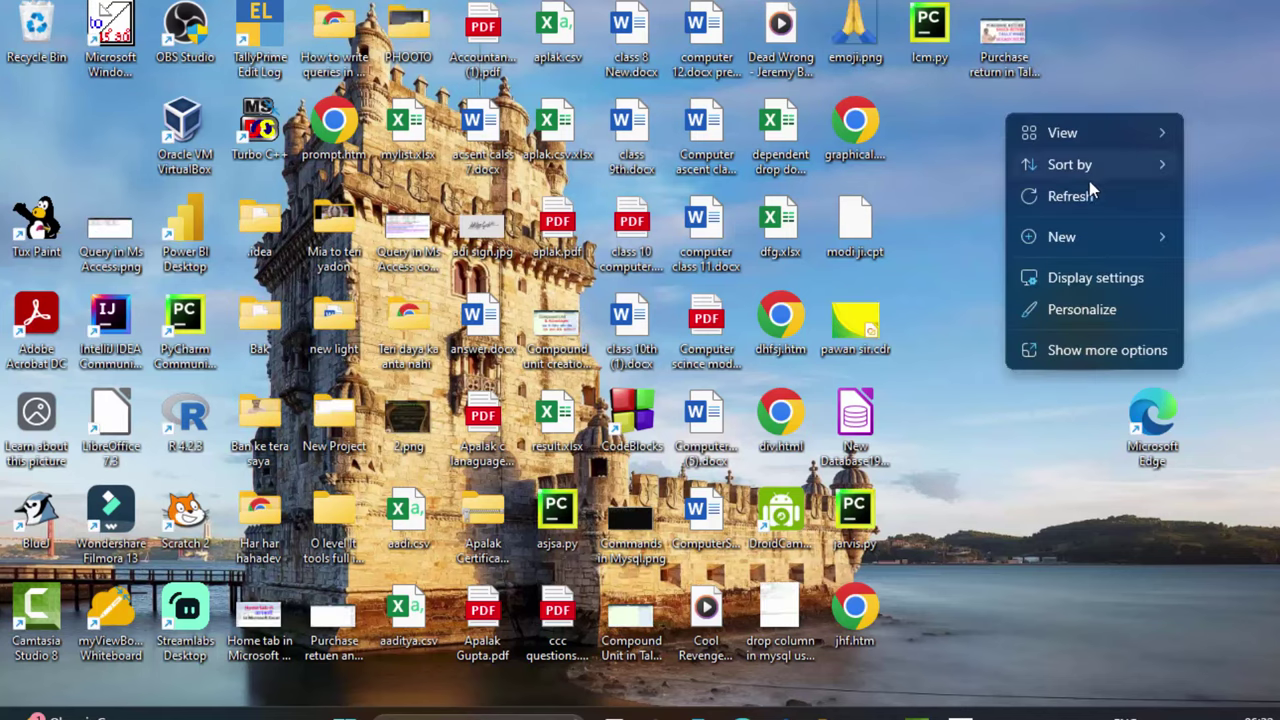
click(1081, 206)
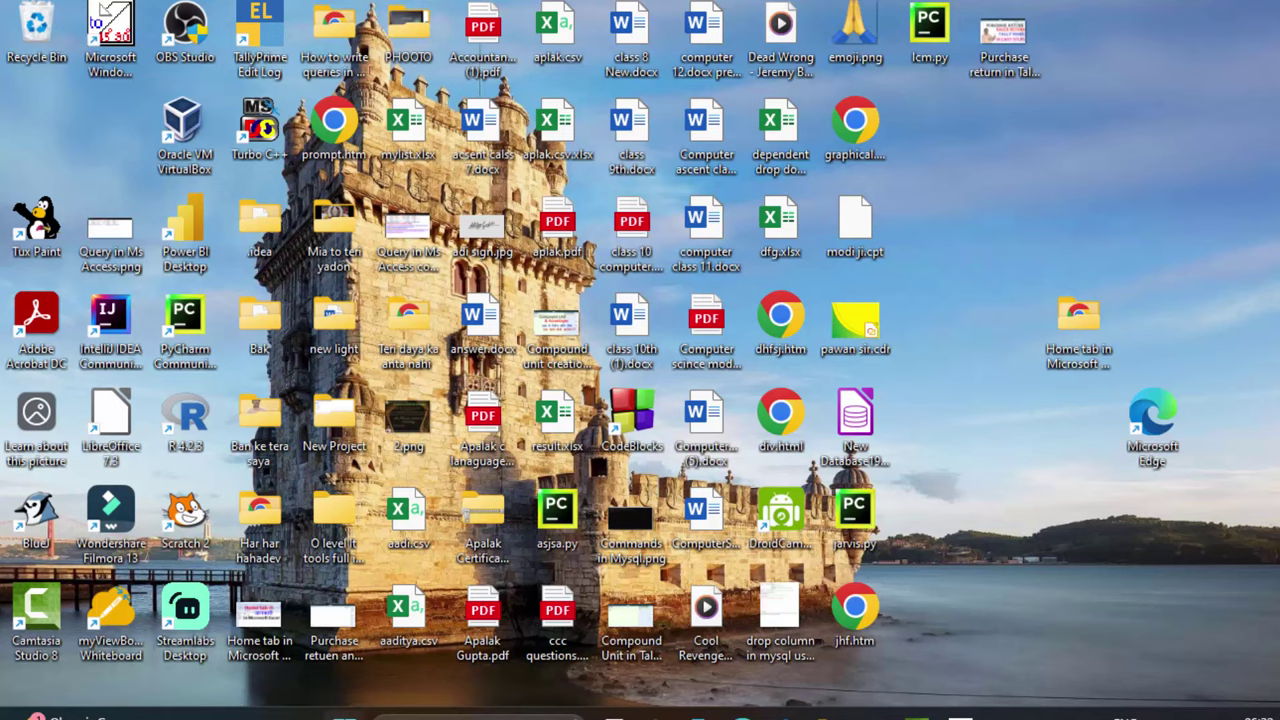
key(super)
Search for 'excel' and launch Microsoft Office Excel 2007
text(e)
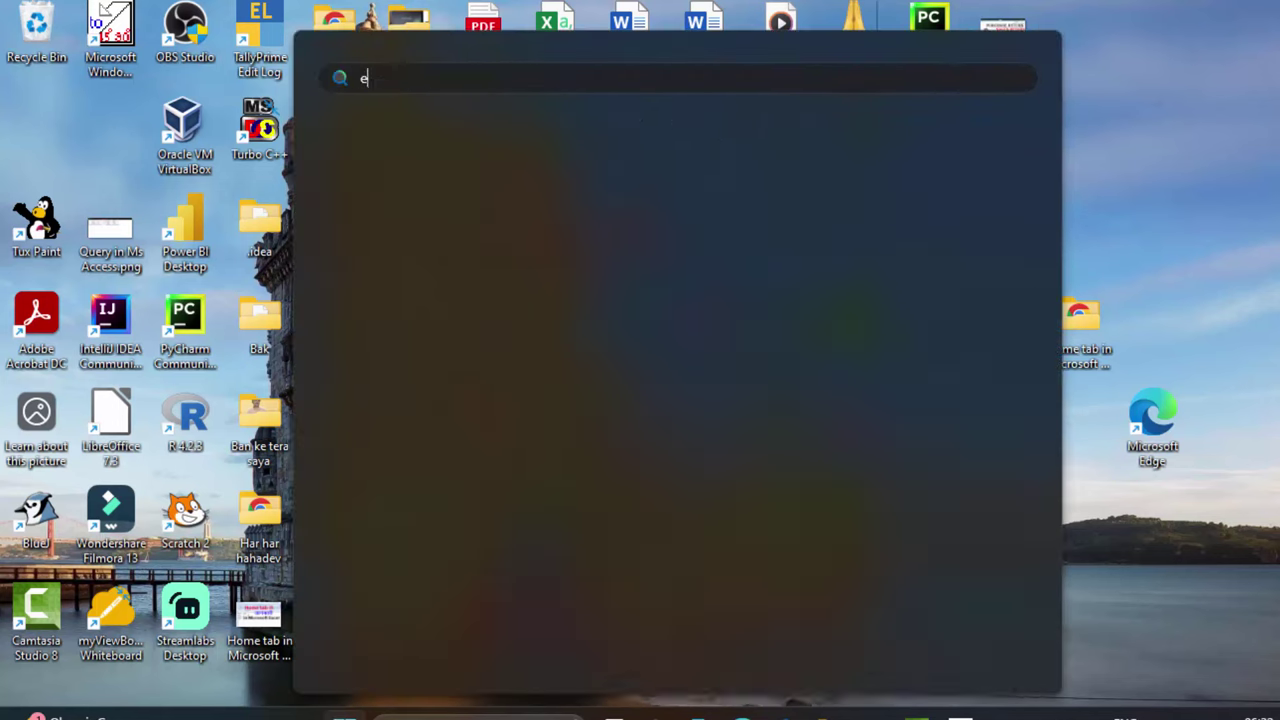
text(xcel)
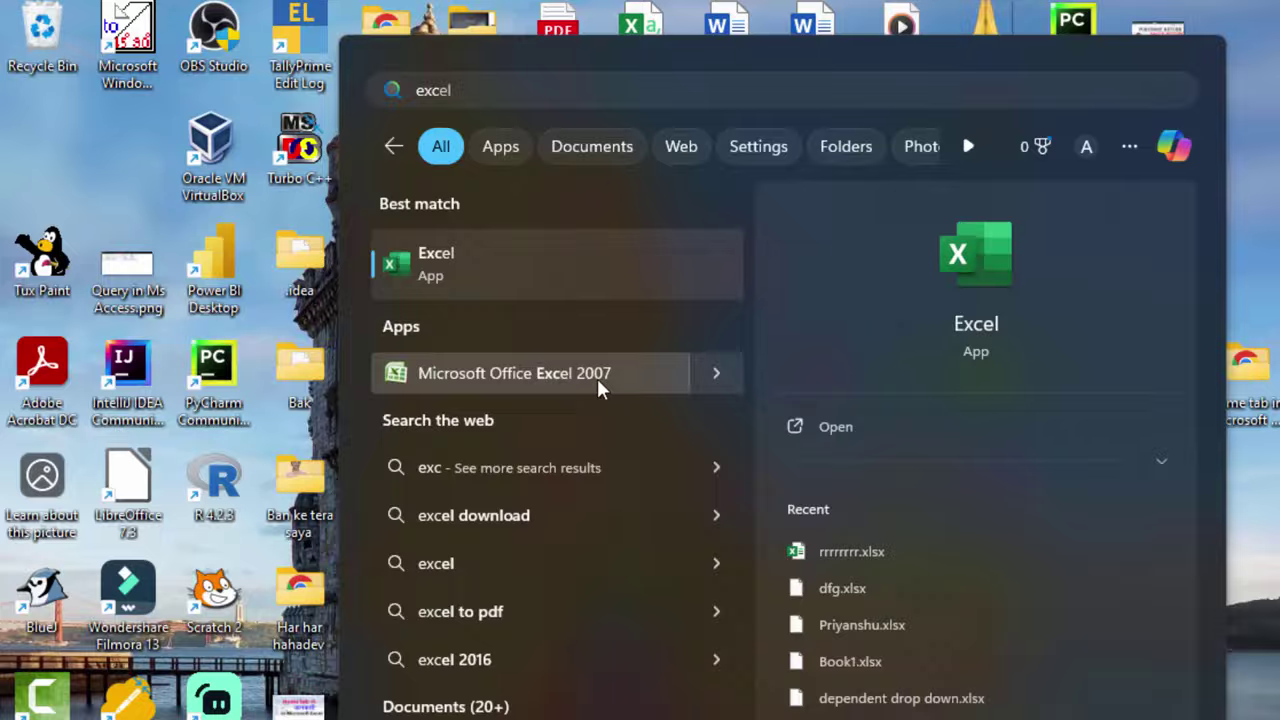
click(510, 323)
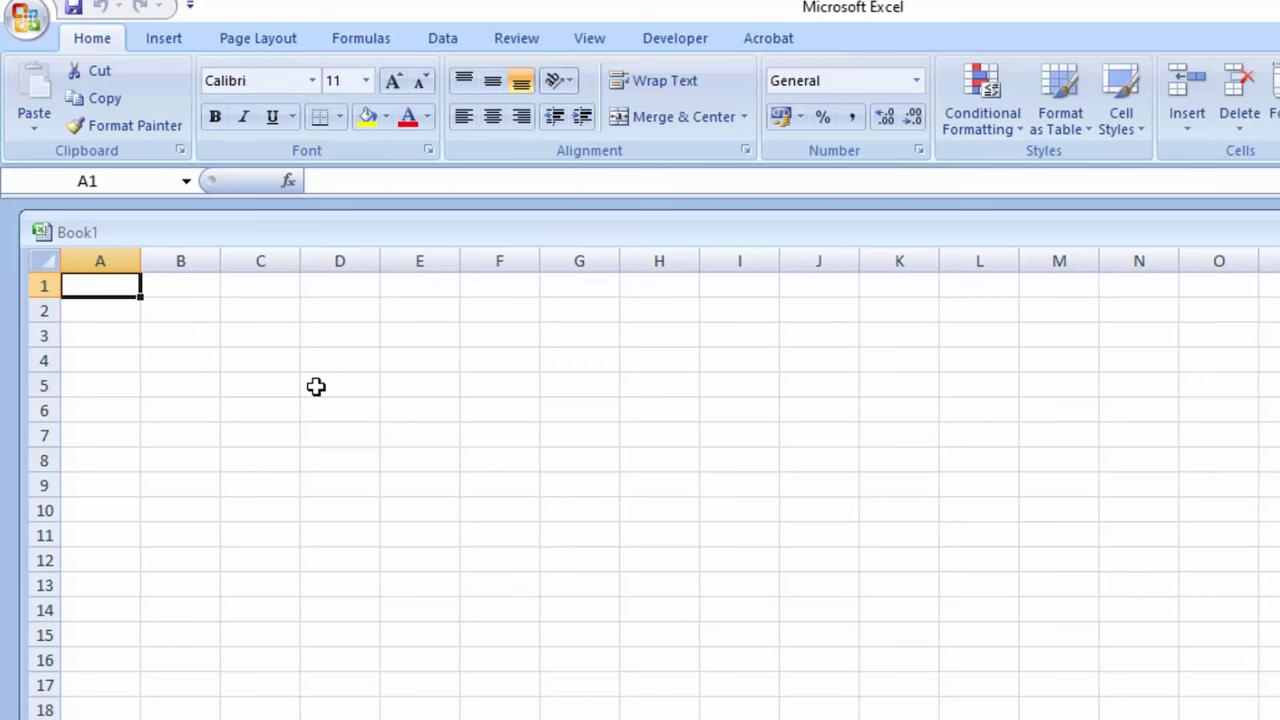
Type headers Roll no, Name of Students, Sub1 and Sub2 across A1:D1, correcting a typo
text(Roll n)
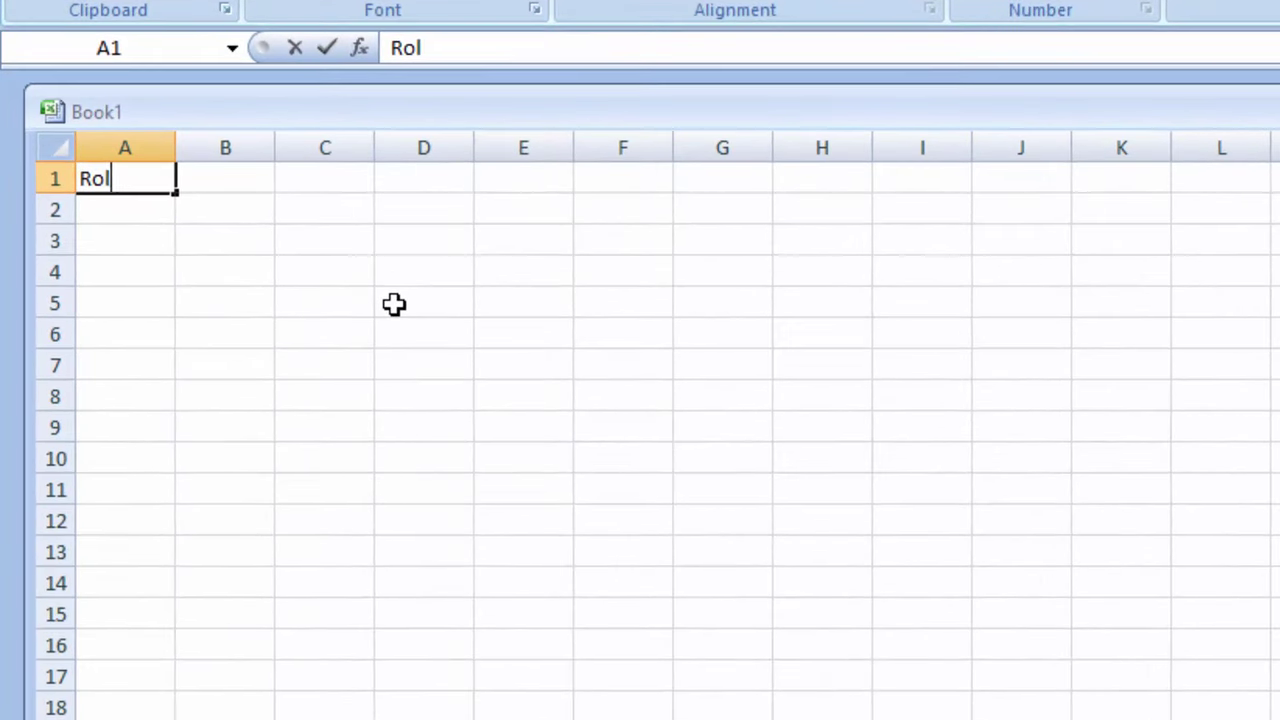
text(o)
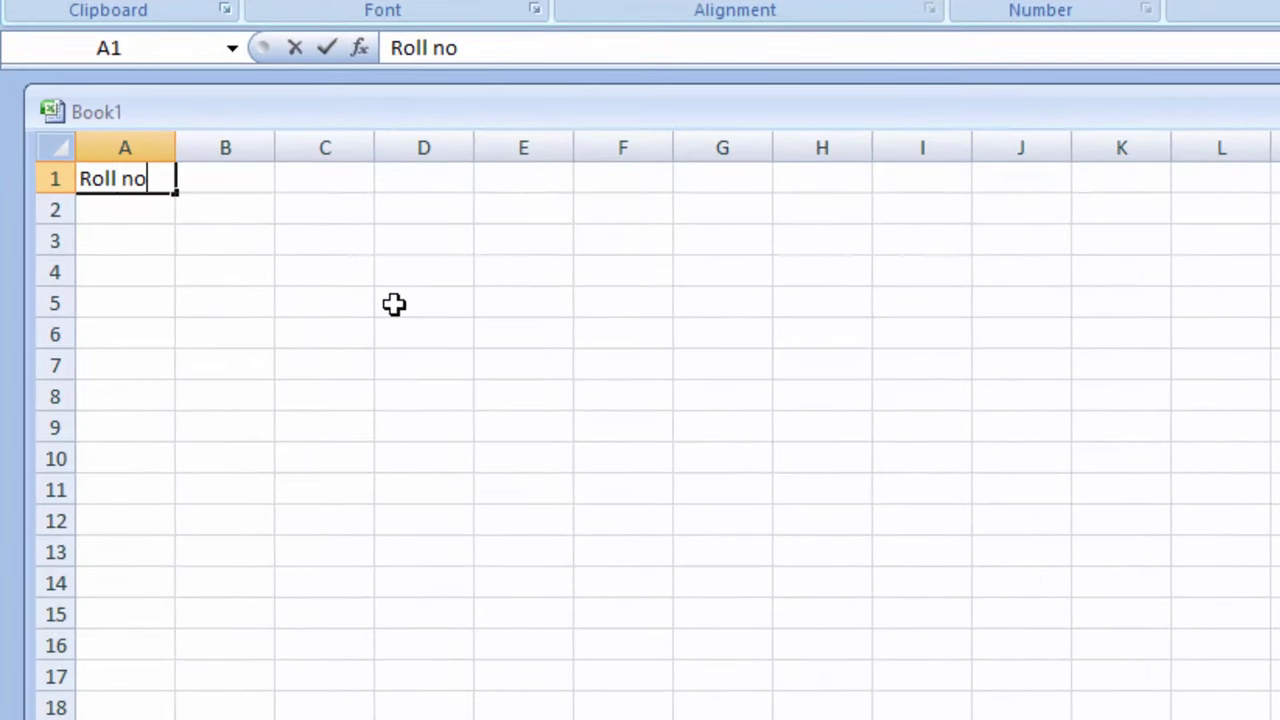
key(Tab)
text(N)
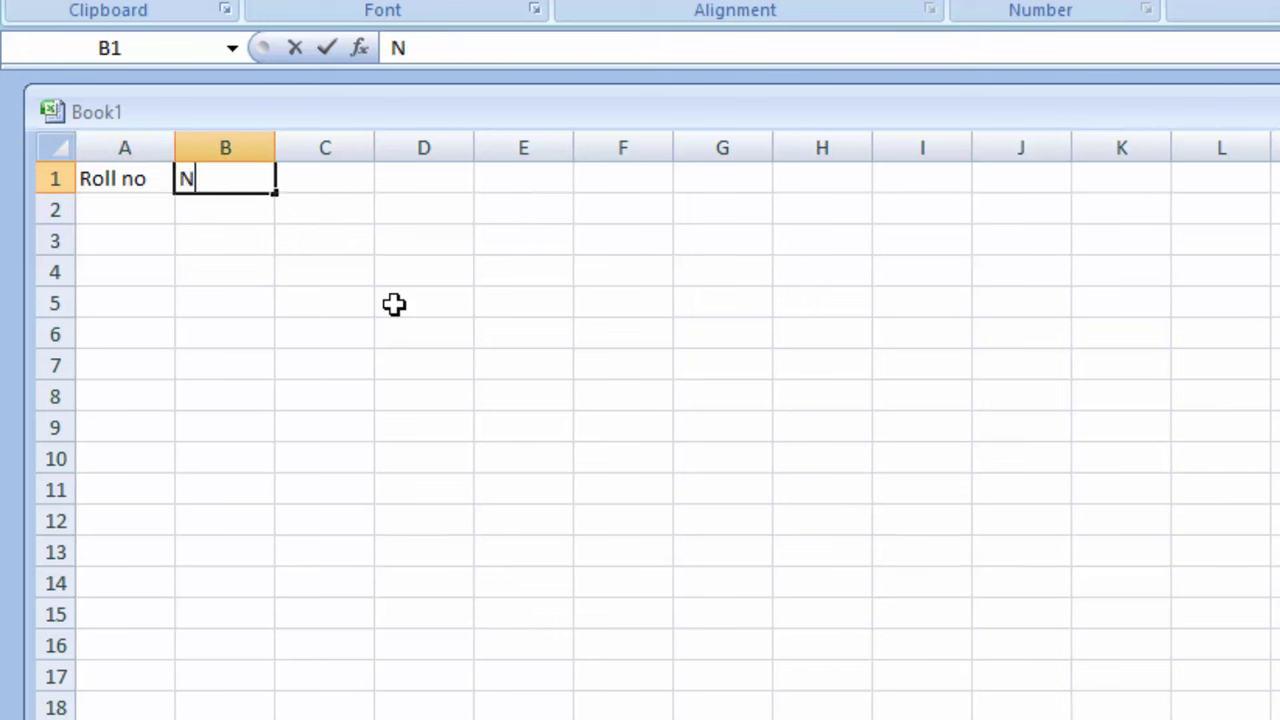
text(ame)
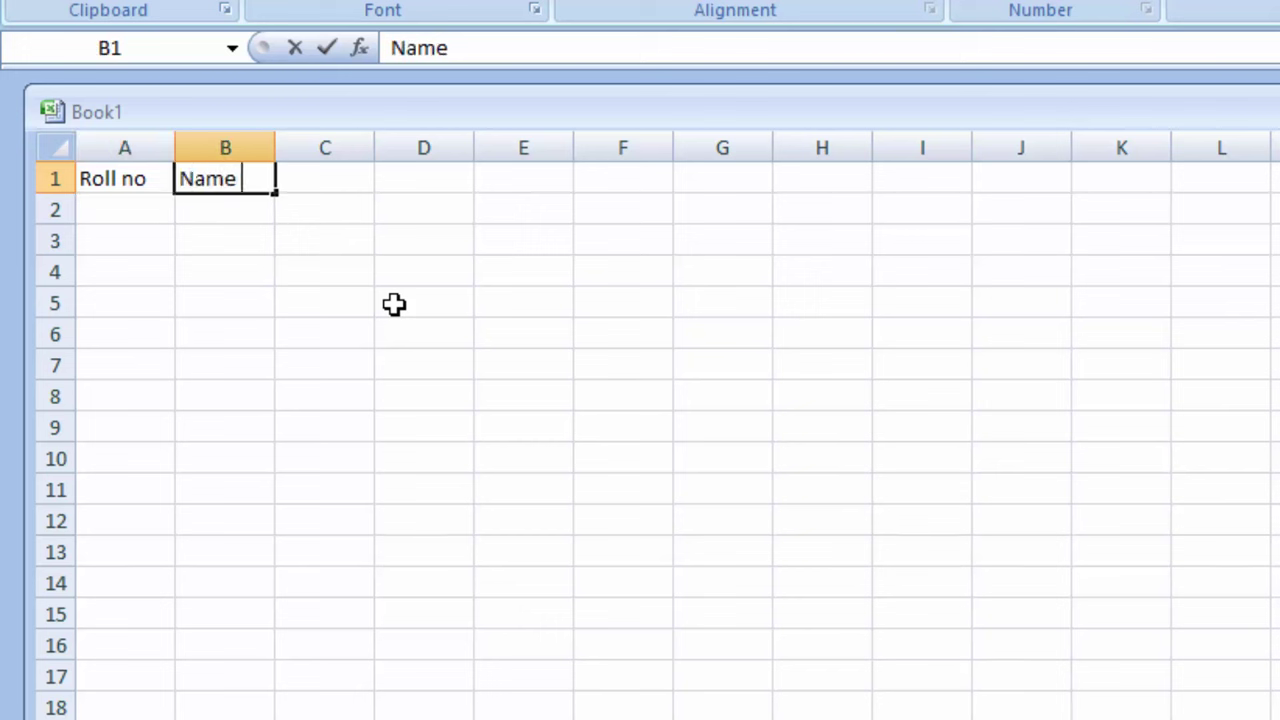
text(d)
key(BackSpace)
text(f Stu)
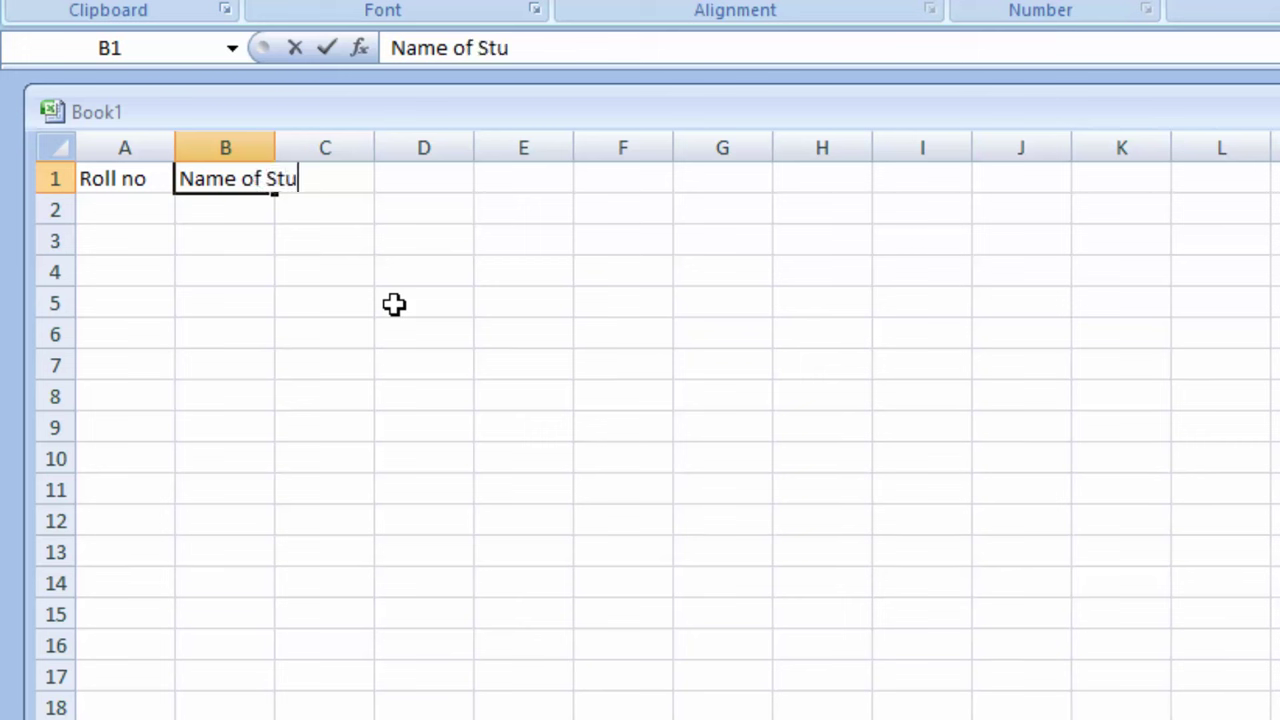
text(dents)
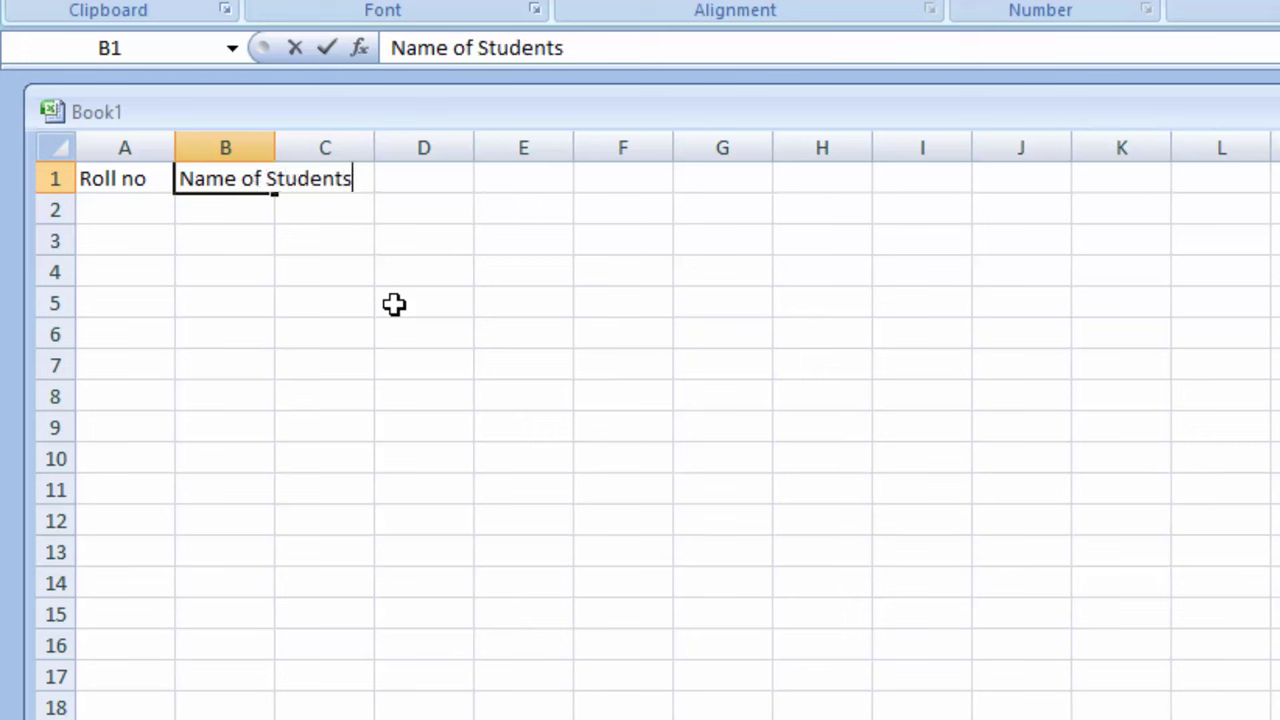
key(Tab)
text(S)
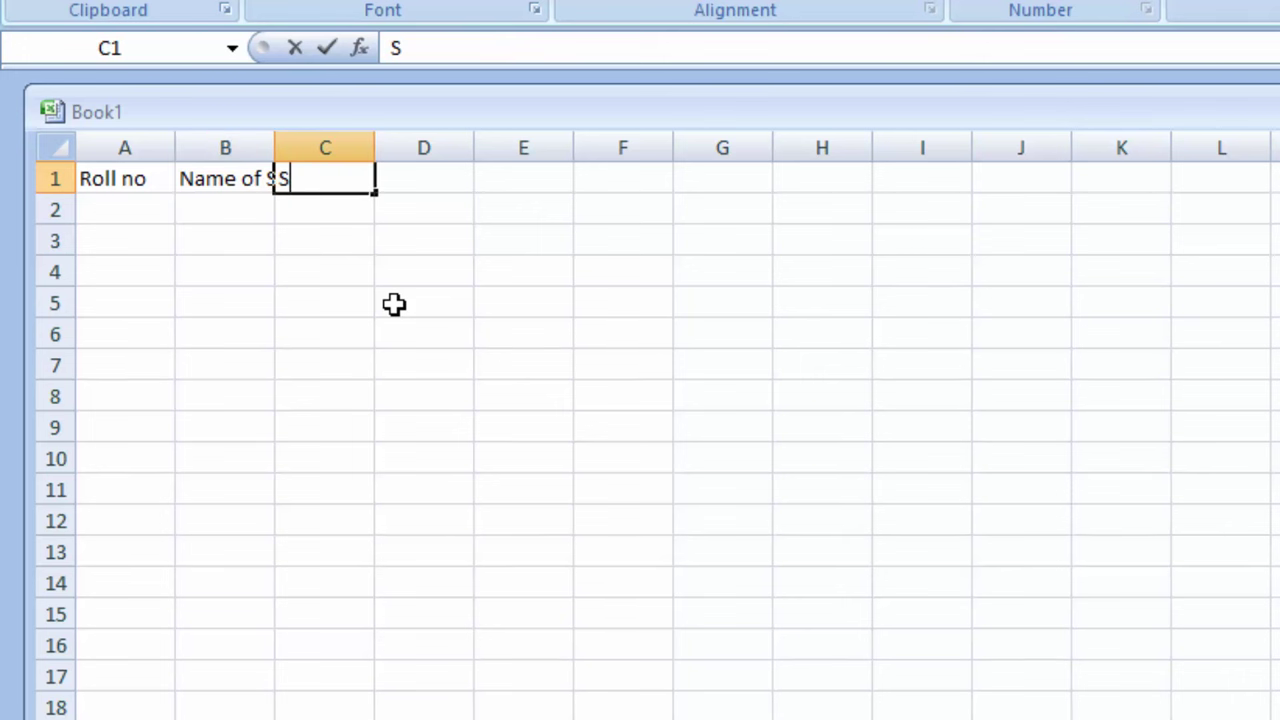
text(ub1)
key(Tab)
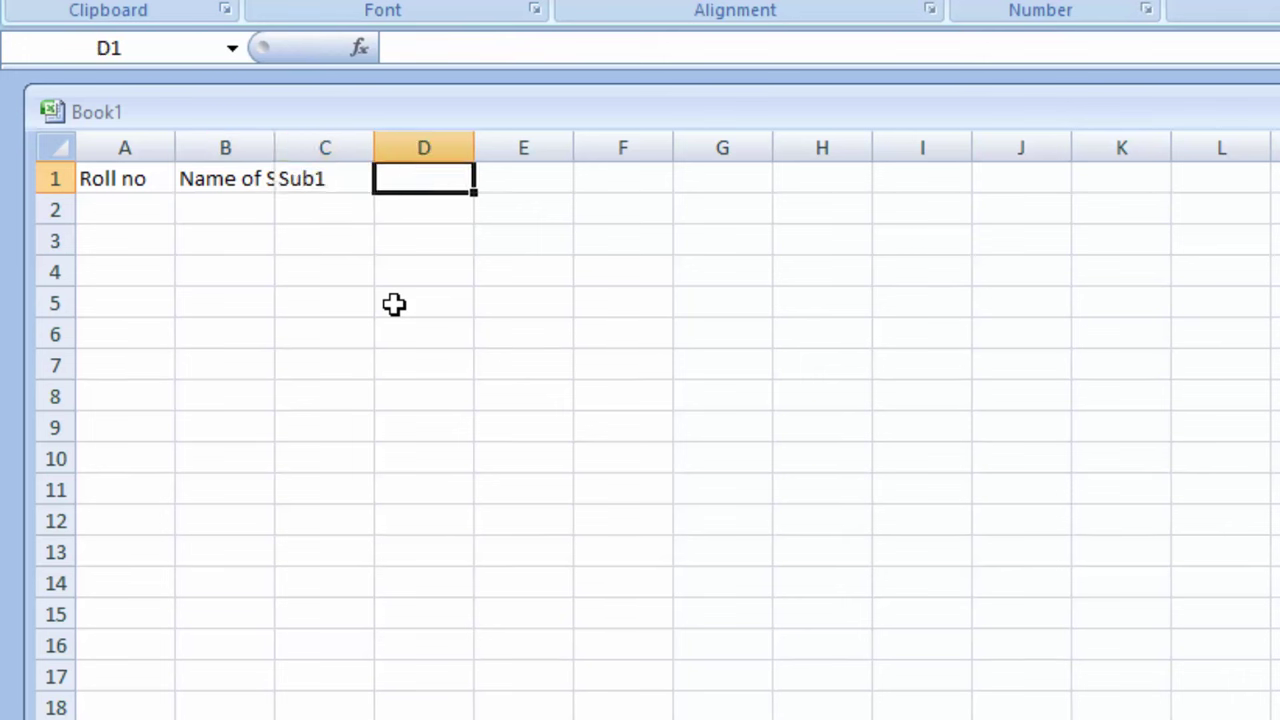
text(Sub)
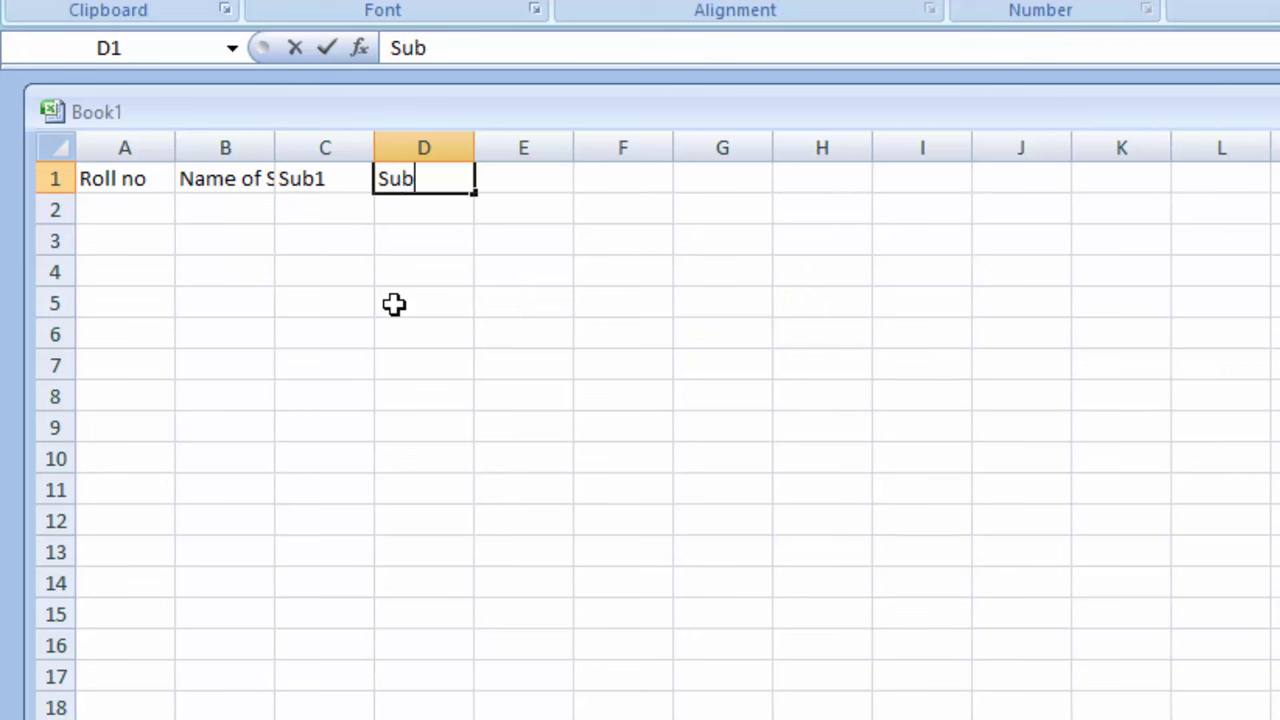
text(2)
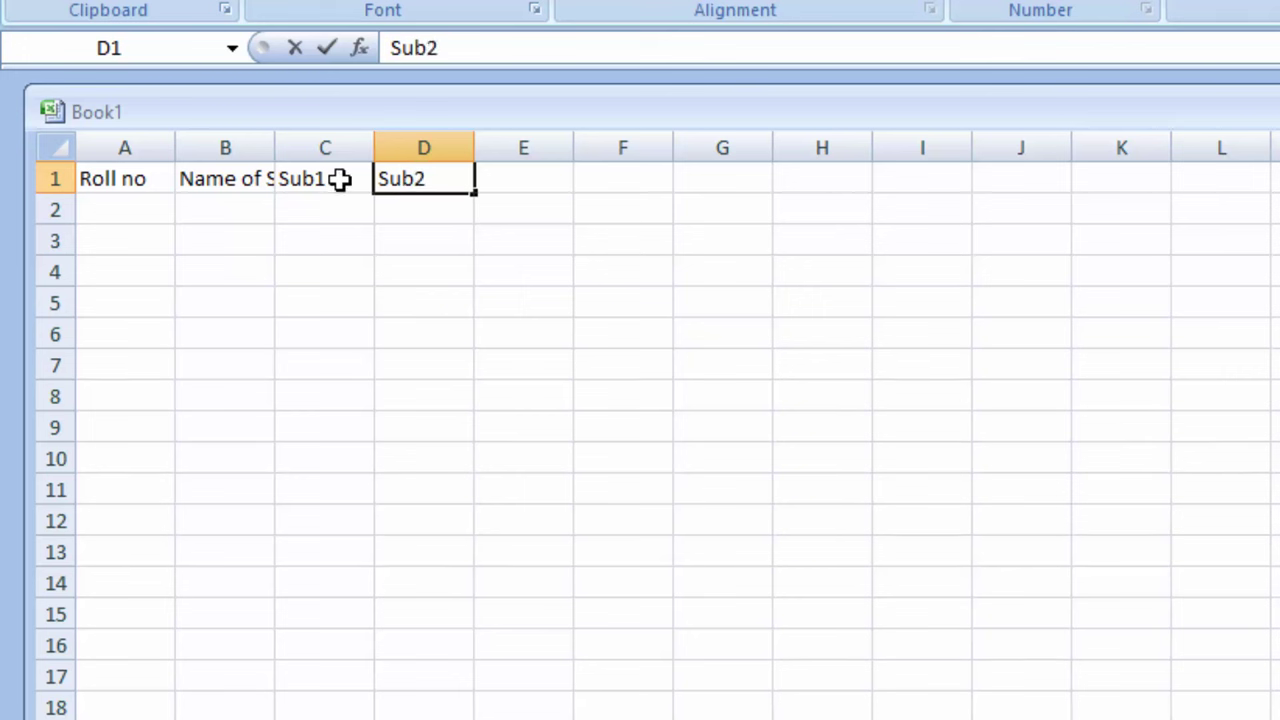
click(340, 178)
Fill Sub3–Sub5 into E1:G1 and add Total Marks, Average and Grade in H1:J1
drag(340, 178, 380, 180)
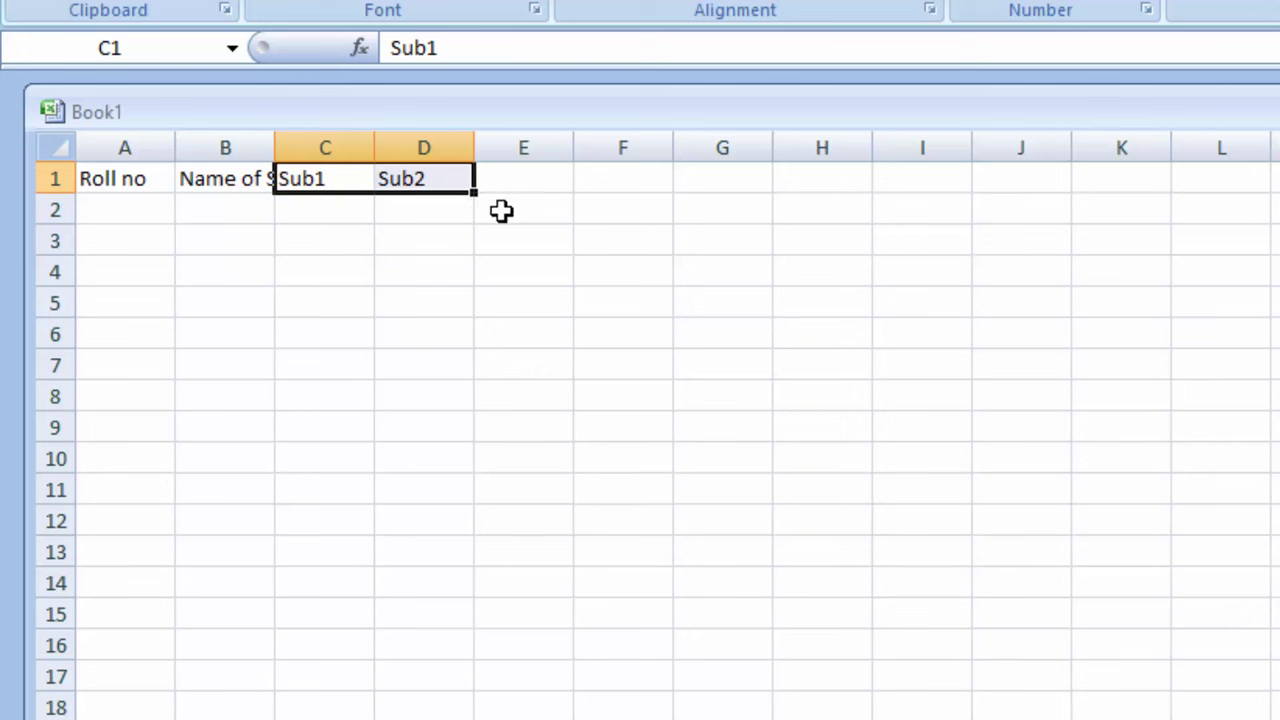
drag(476, 194, 745, 214)
click(814, 180)
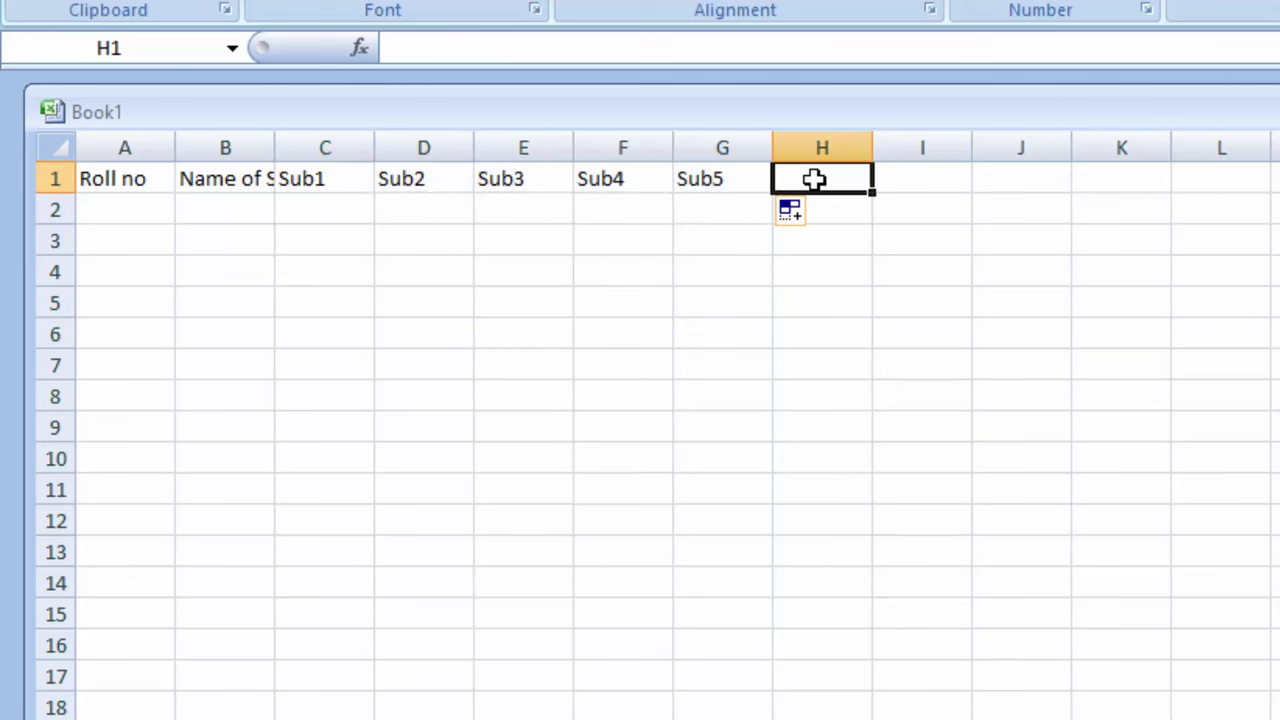
text(Total)
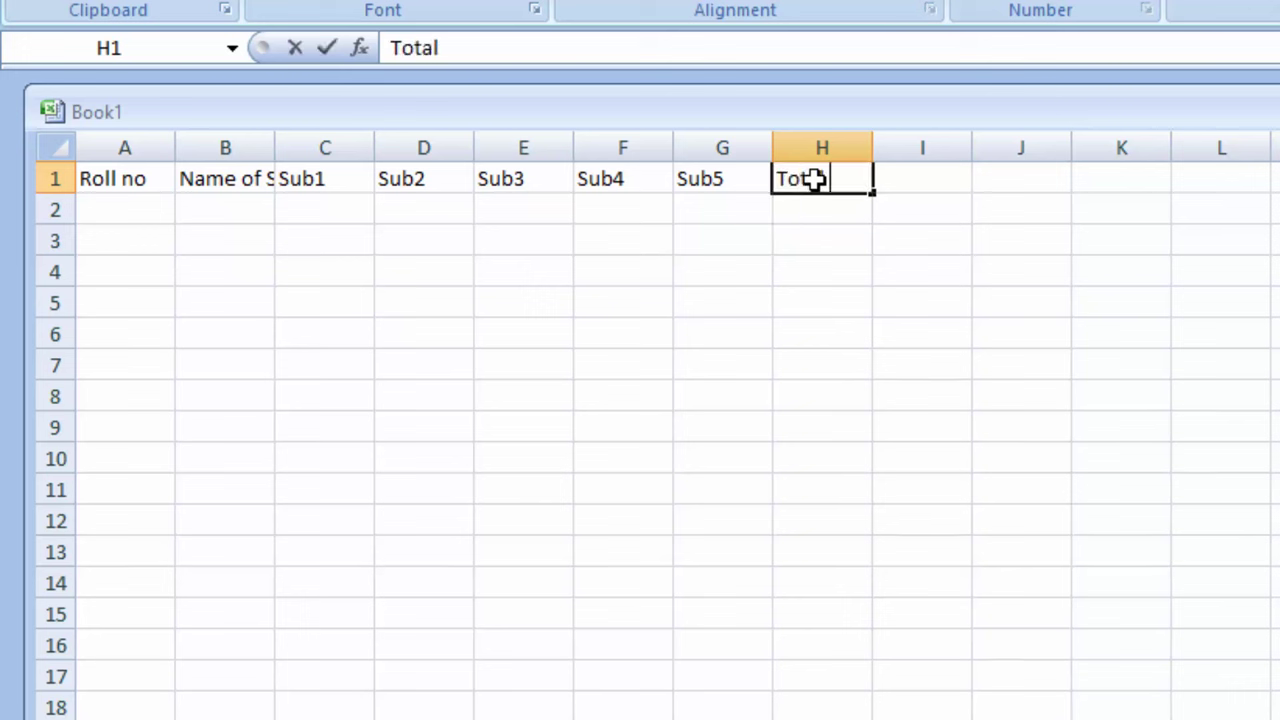
text( Mark)
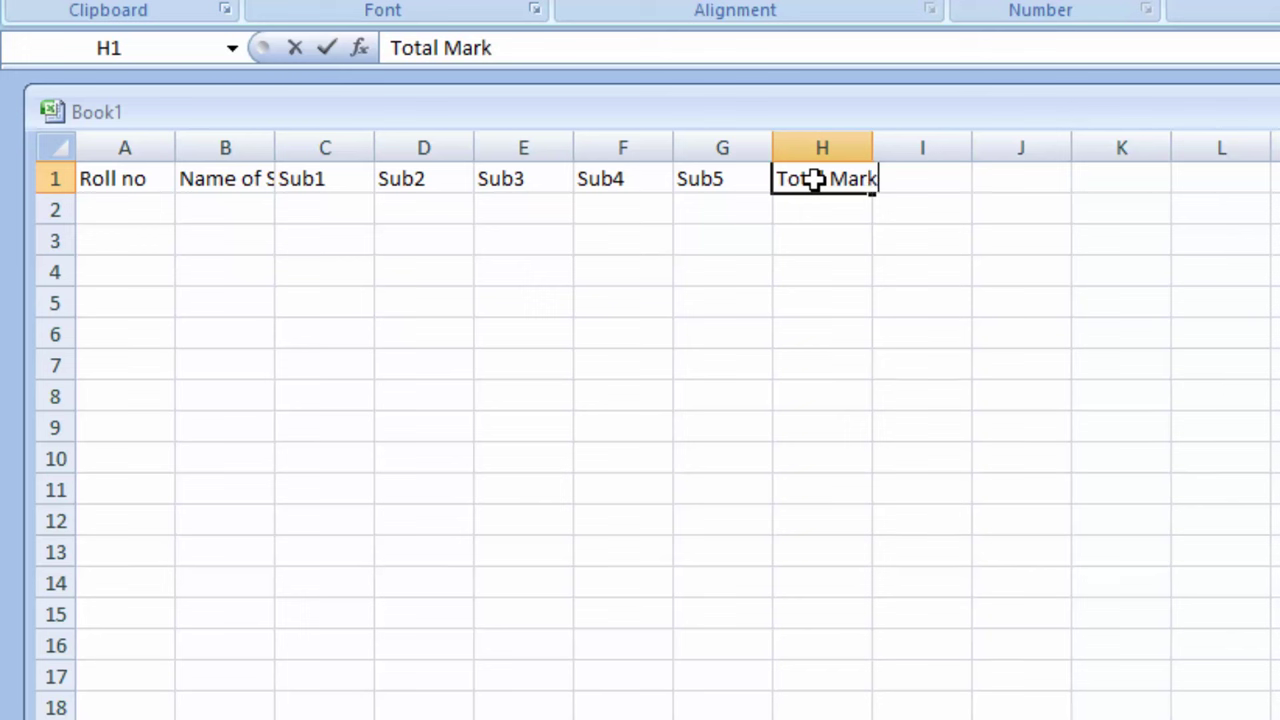
text(s)
key(Tab)
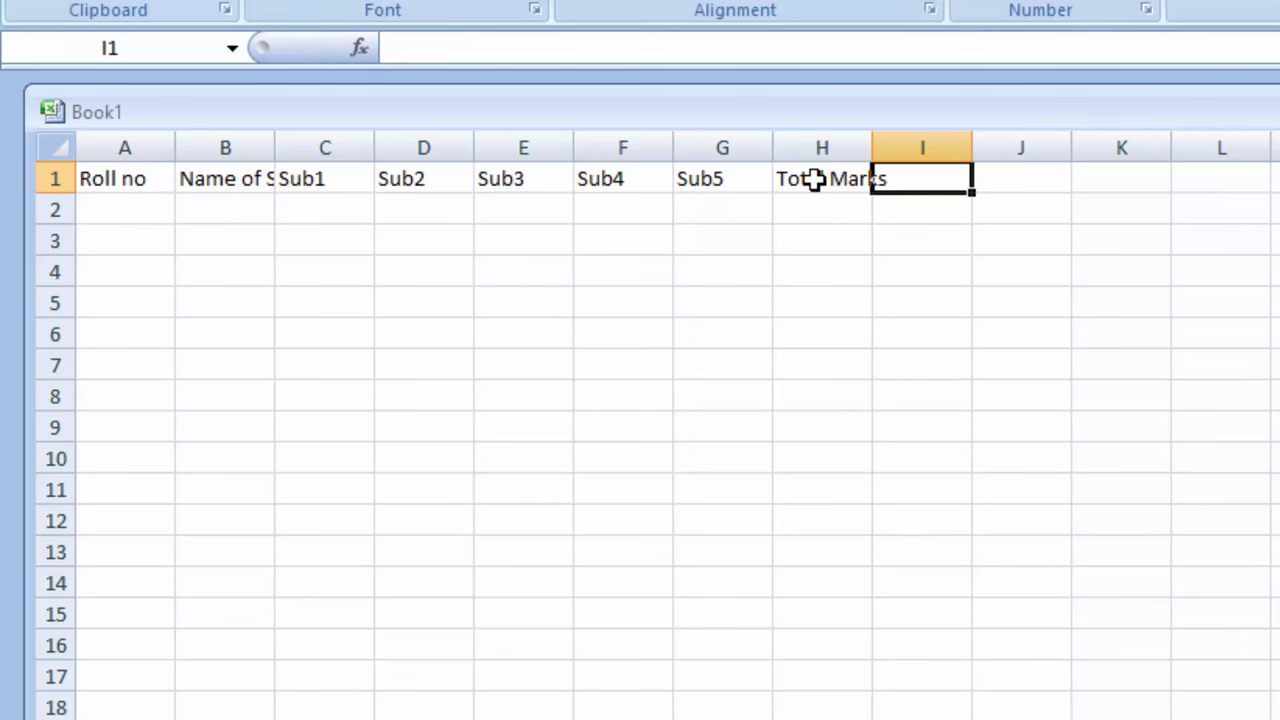
text(Avera)
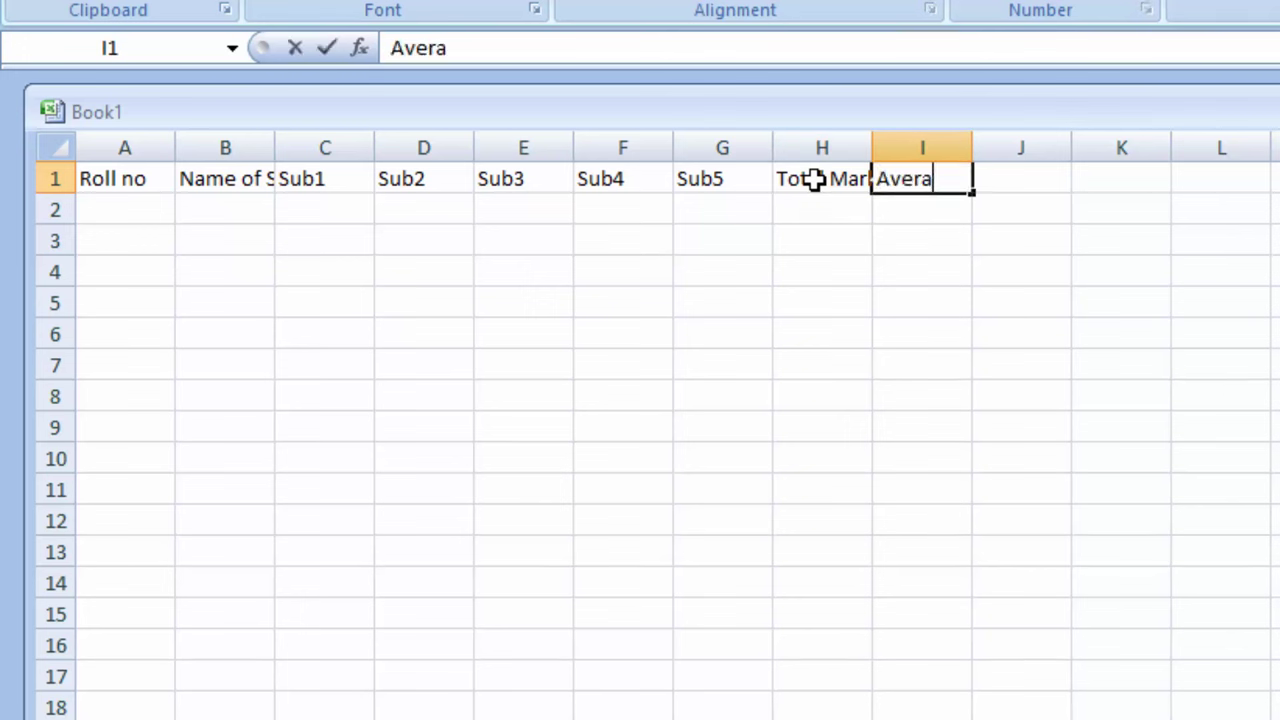
text(g)
text(e)
key(Tab)
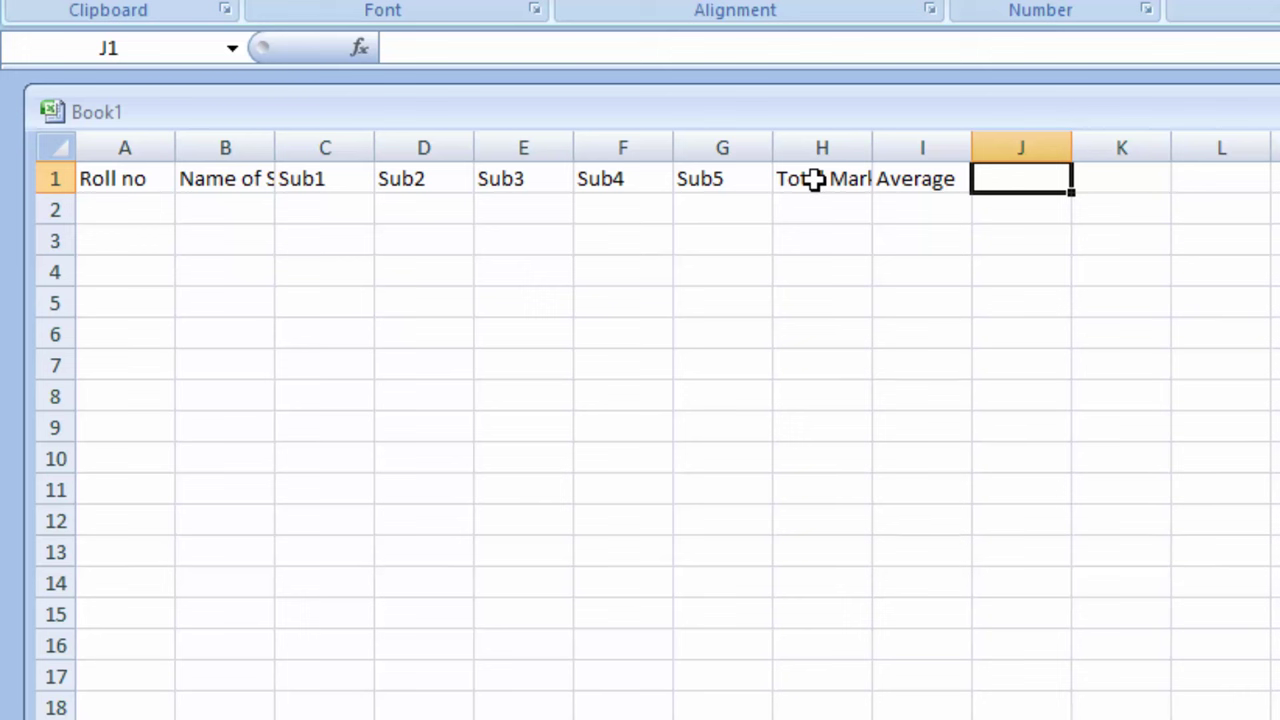
text(Gr)
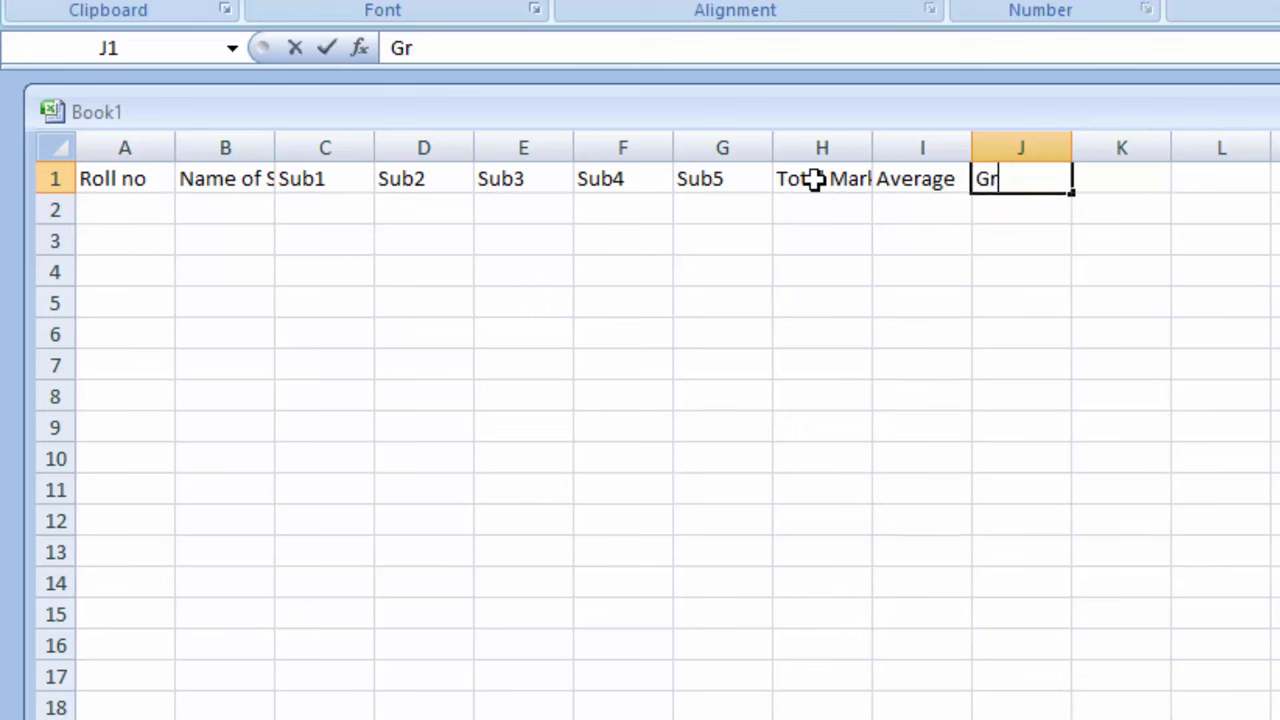
text(ade)
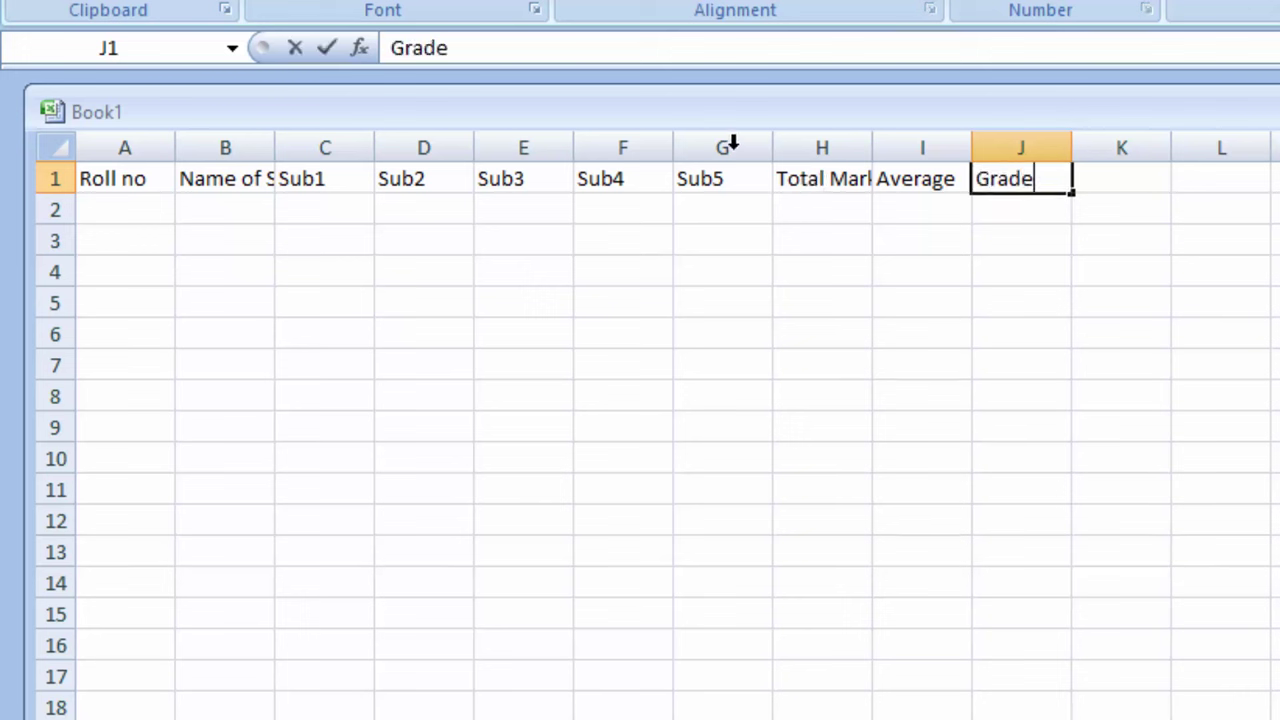
click(119, 199)
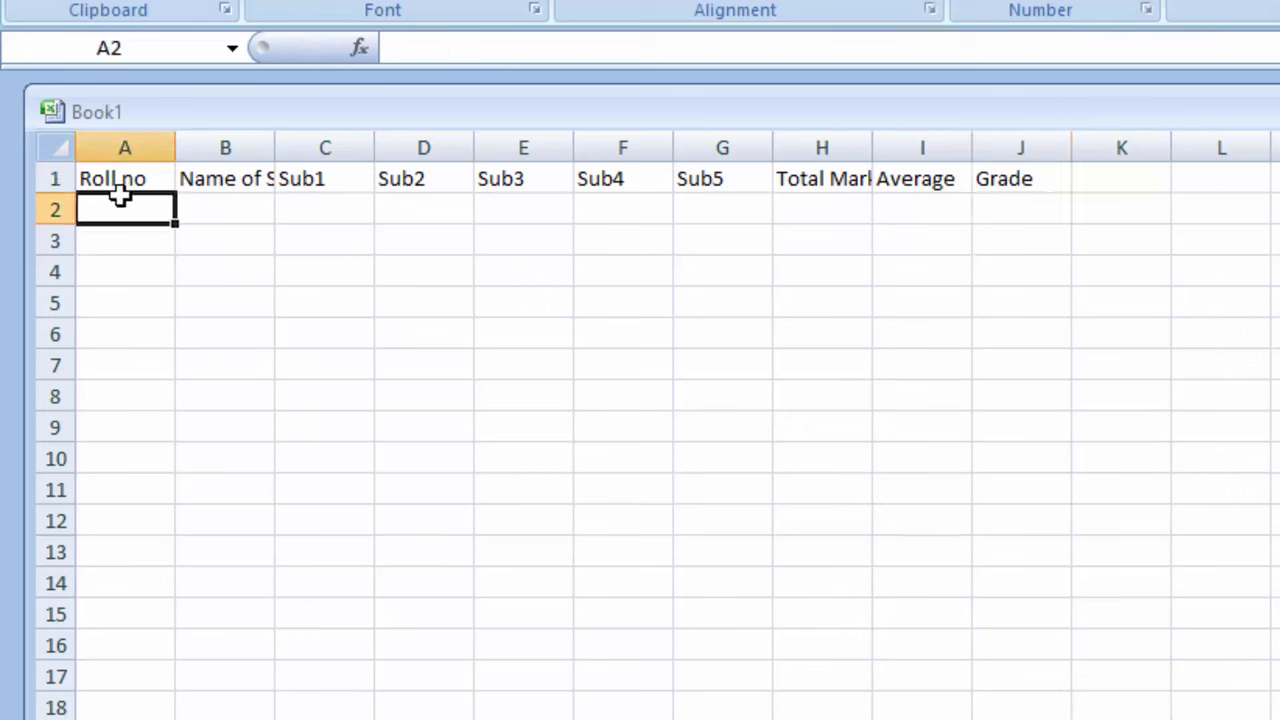
Fill roll numbers 1 to 12 into A2:A13 and widen column B
text(1)
key(Return)
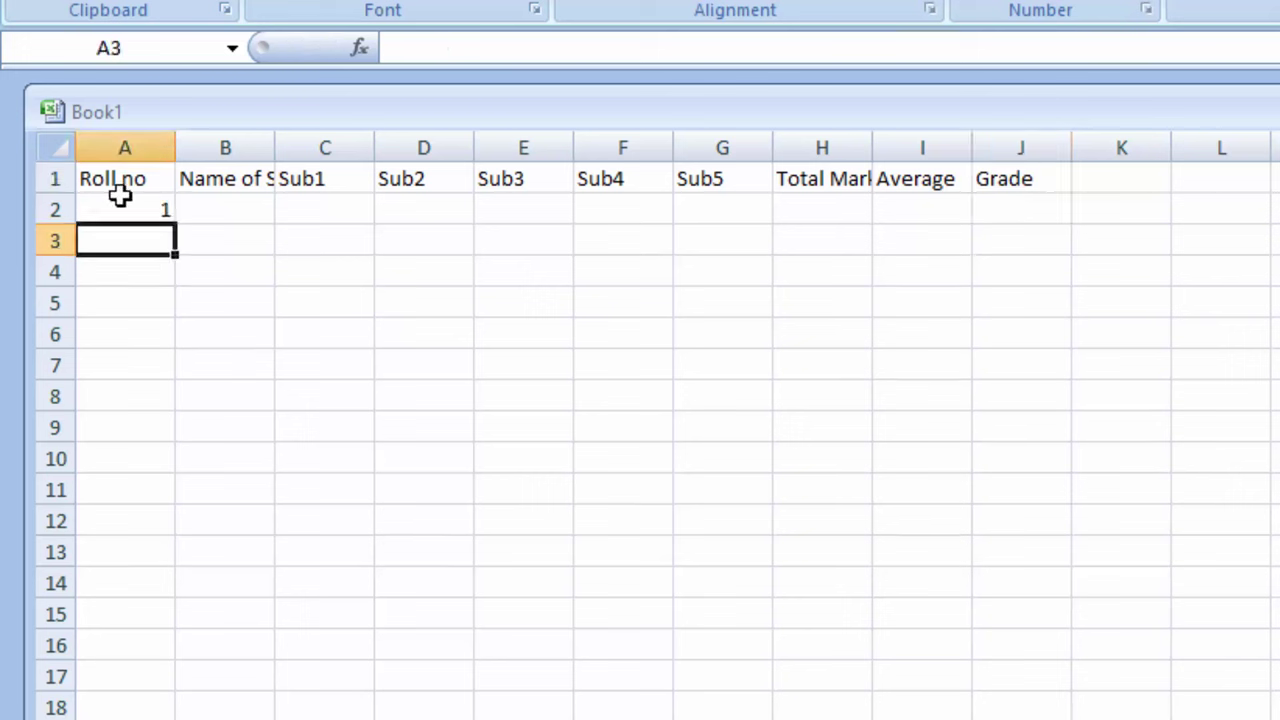
text(2)
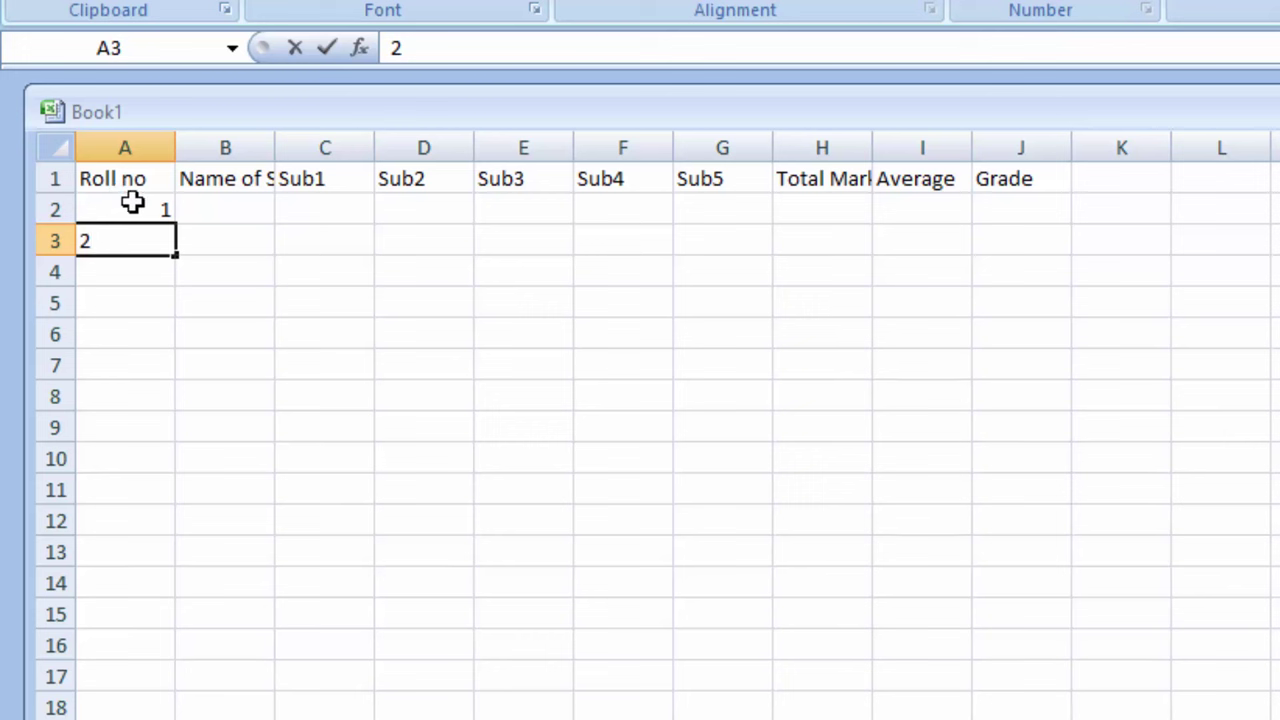
mouse_move(134, 205)
mouse_down()
mouse_move(149, 238)
mouse_move(165, 570)
mouse_up()
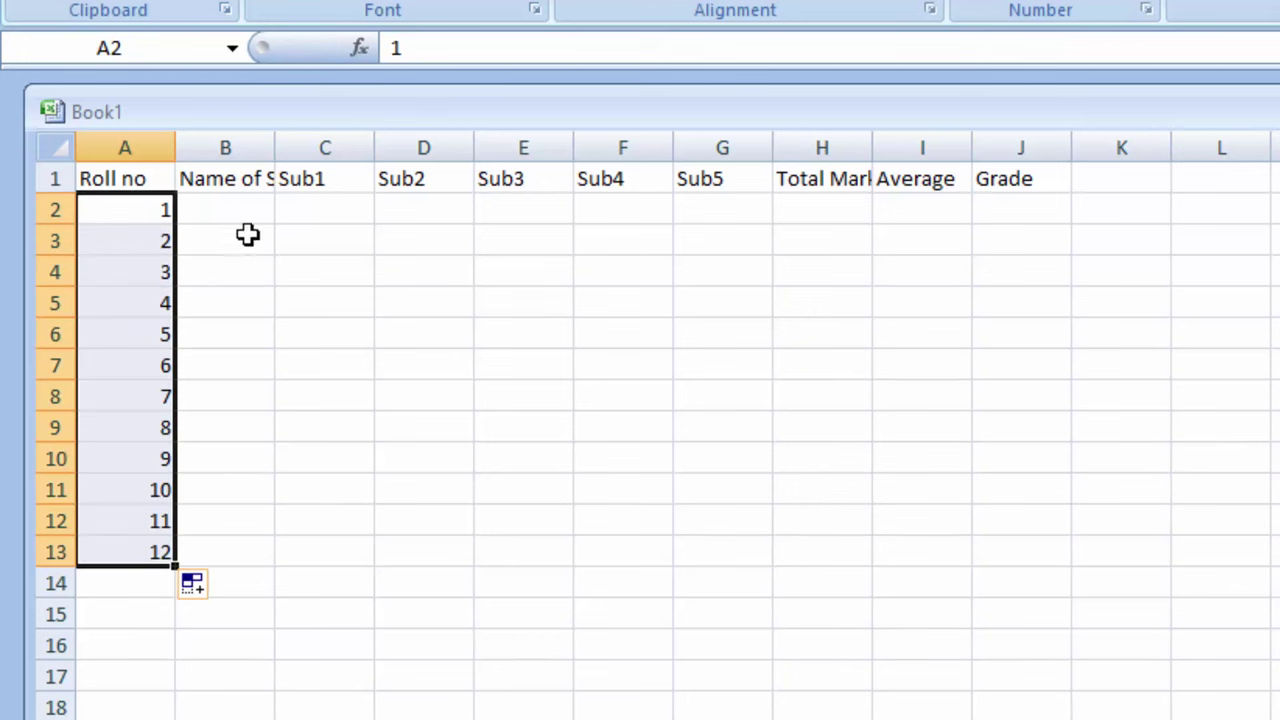
drag(268, 148, 324, 229)
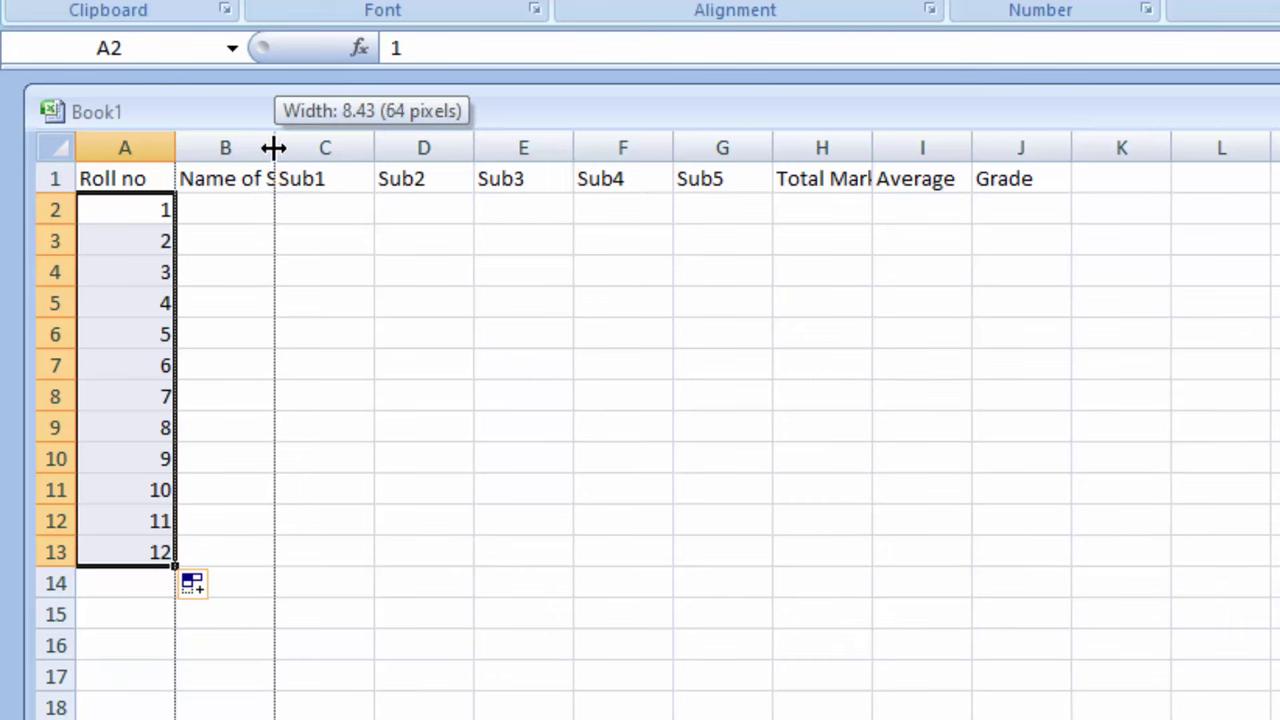
click(284, 205)
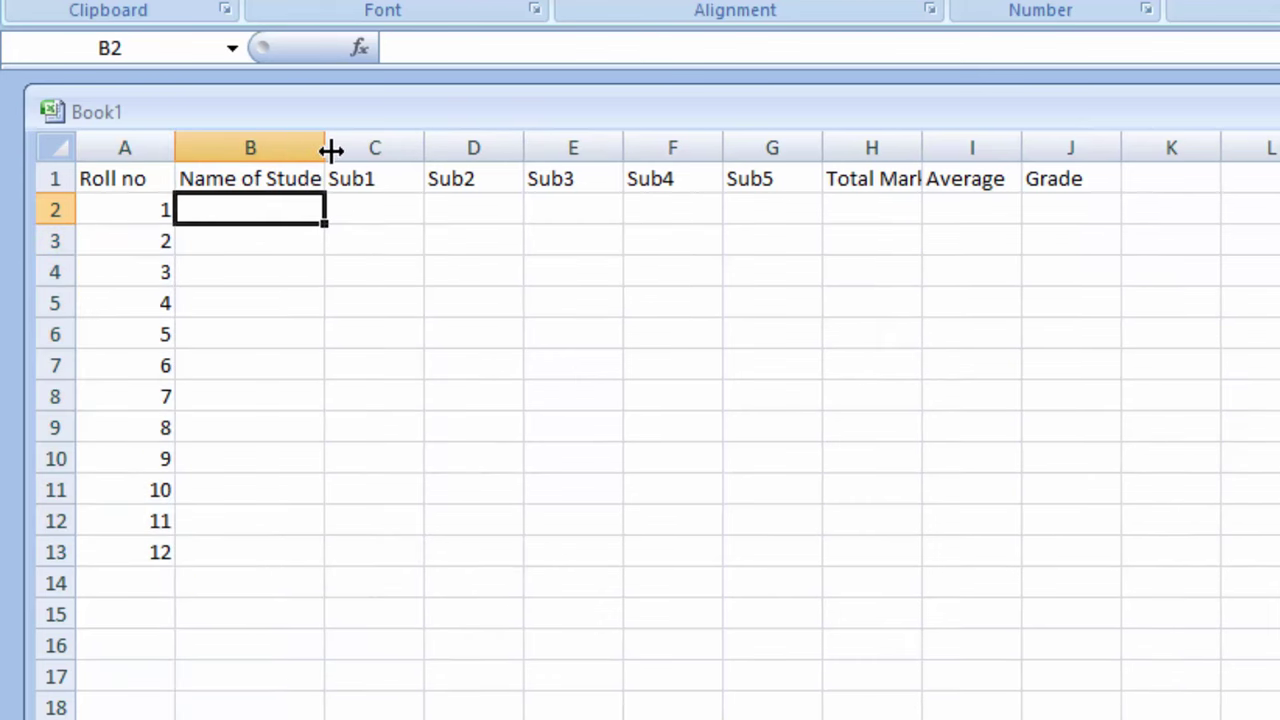
Widen column B to fit its header and enter names Avani, Sana, Yuvraj, Lokesh, Sumit
drag(325, 150, 415, 194)
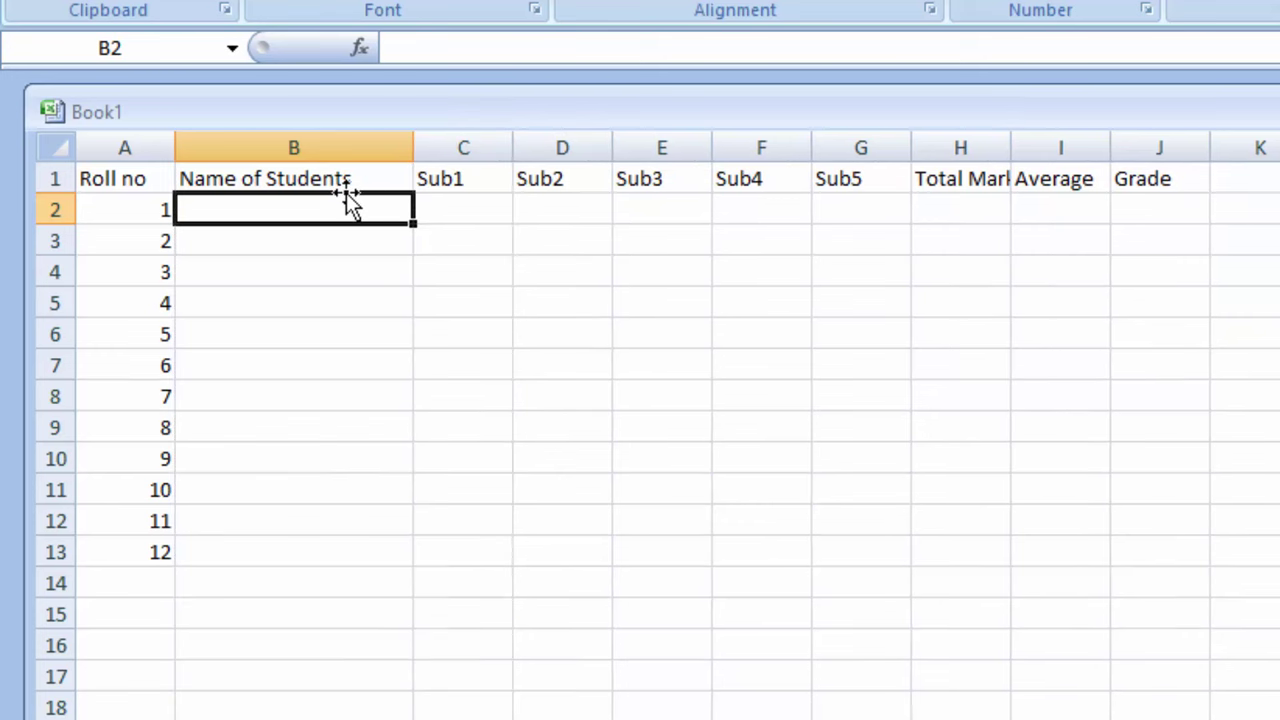
text(A)
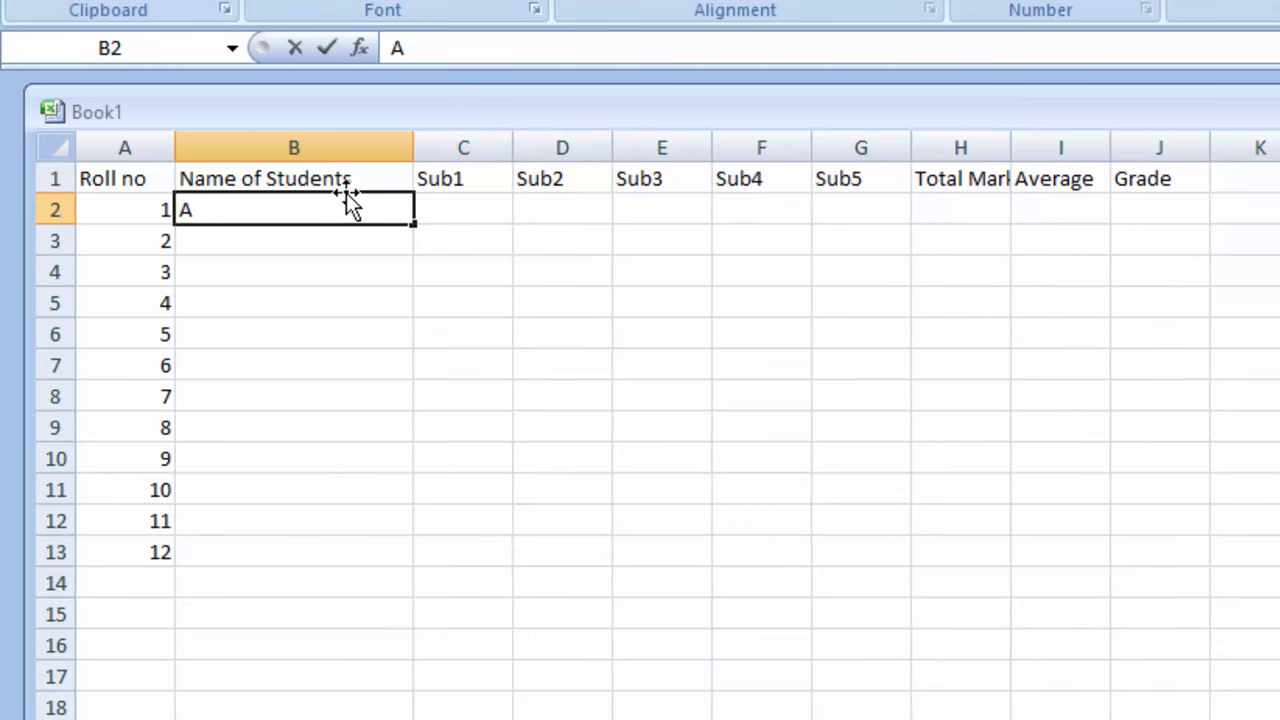
text(vani)
key(Return)
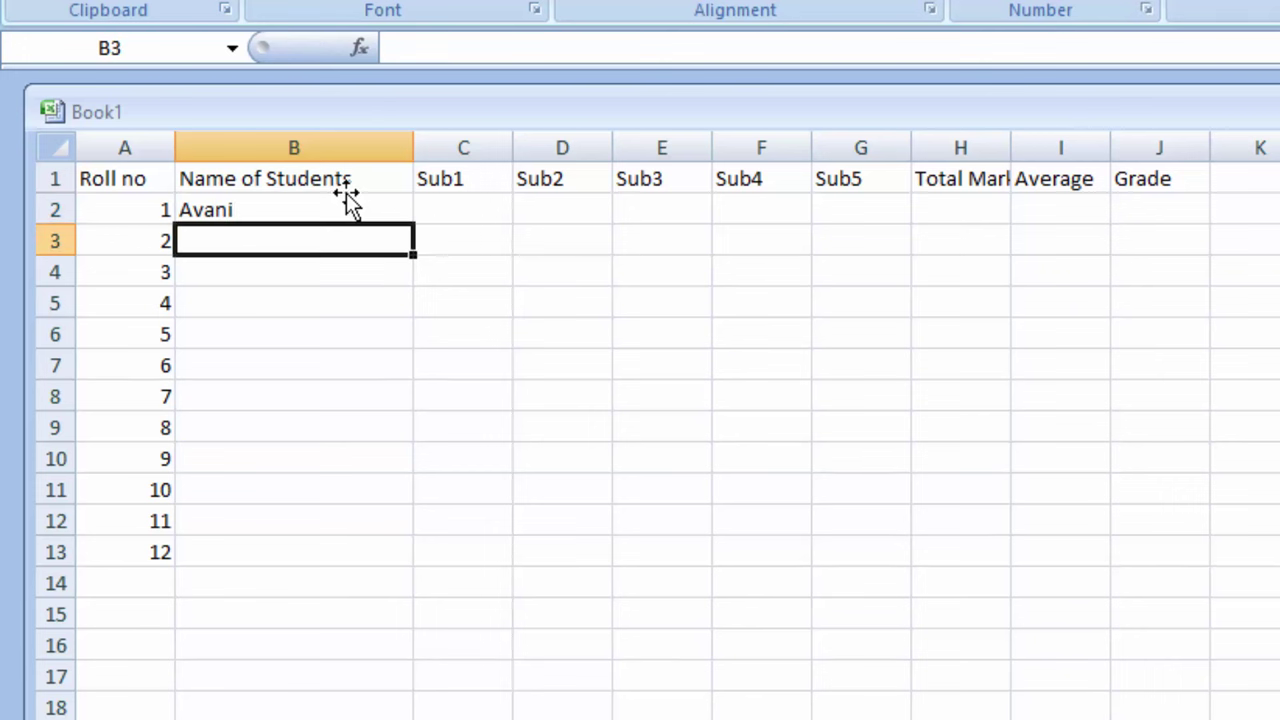
text(S)
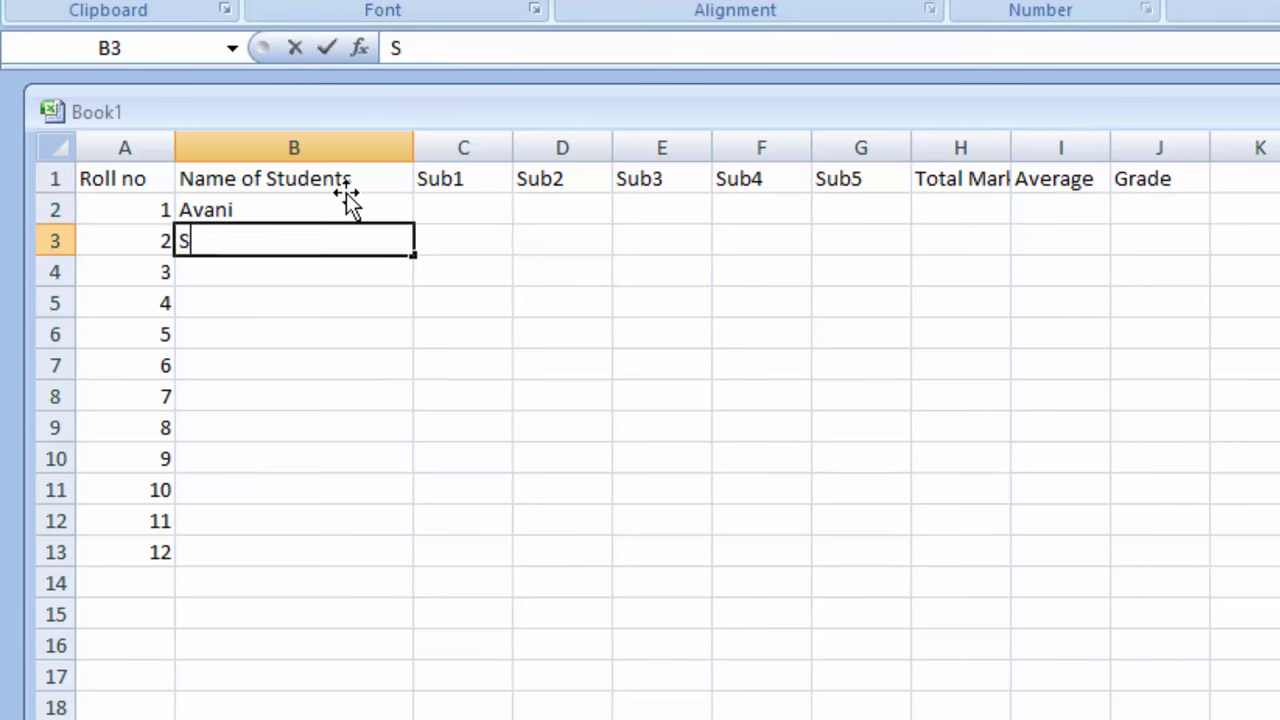
text(ana)
key(Return)
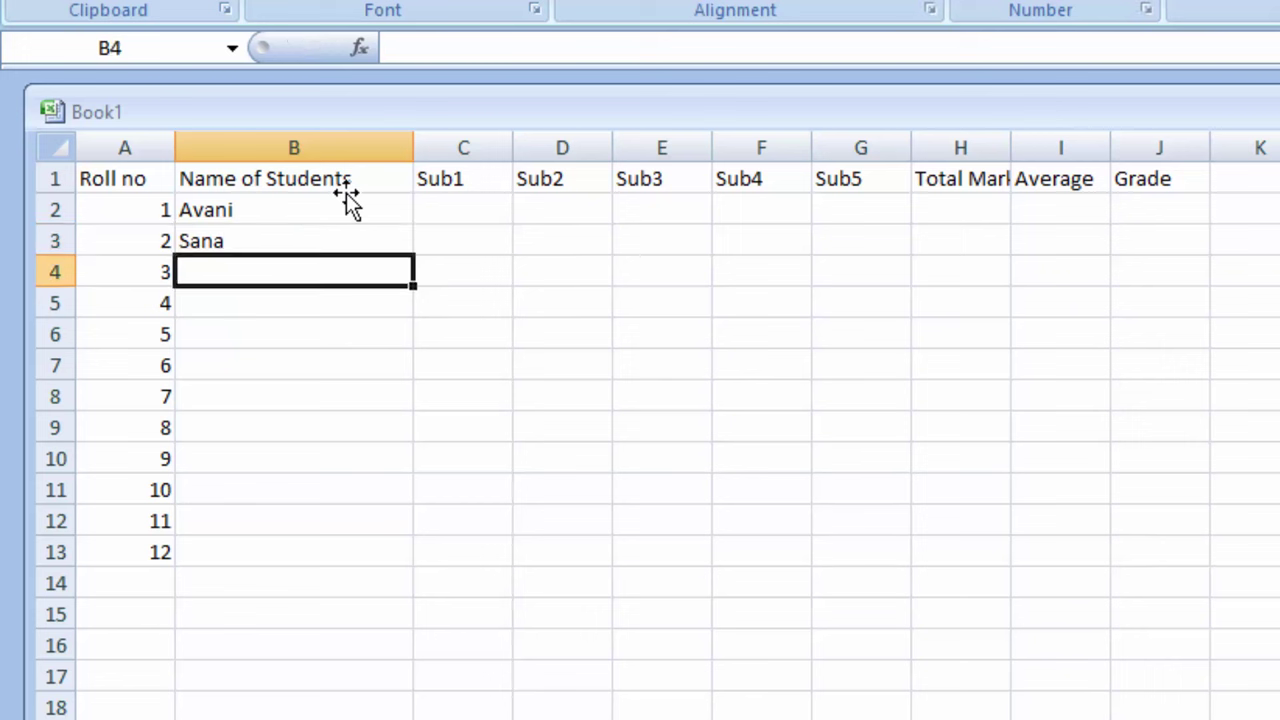
text(Y)
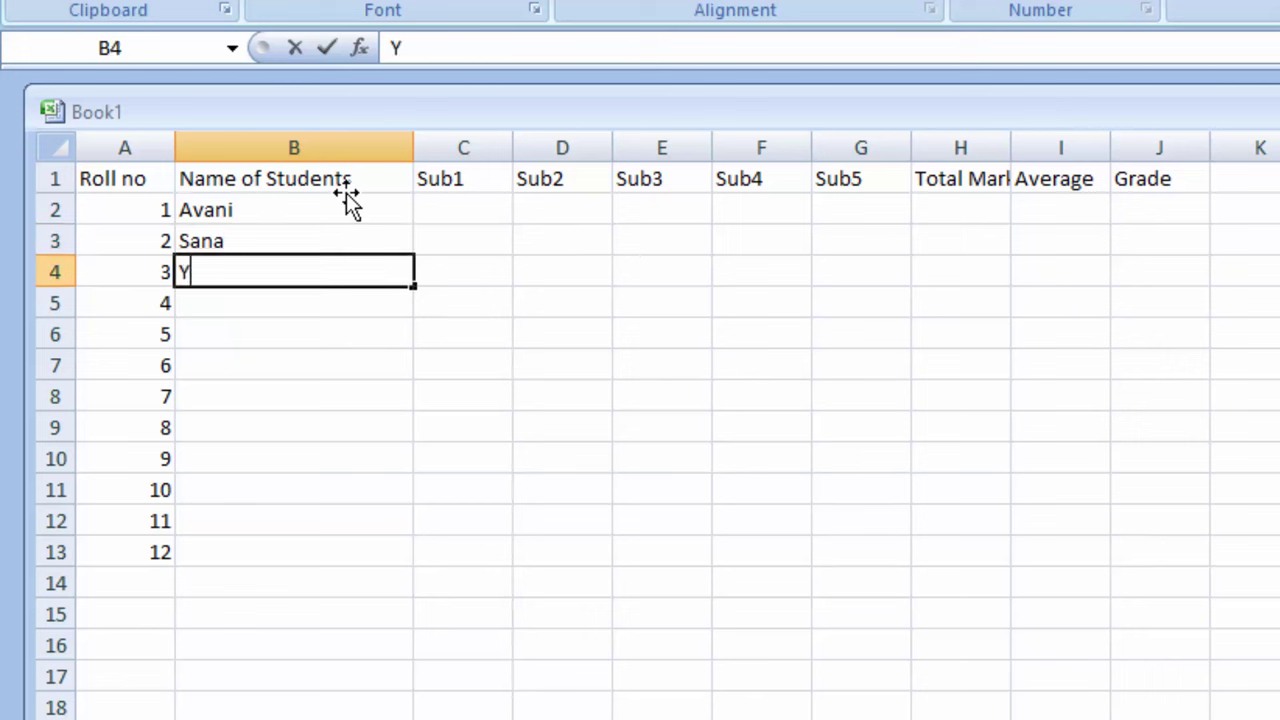
text(uvra)
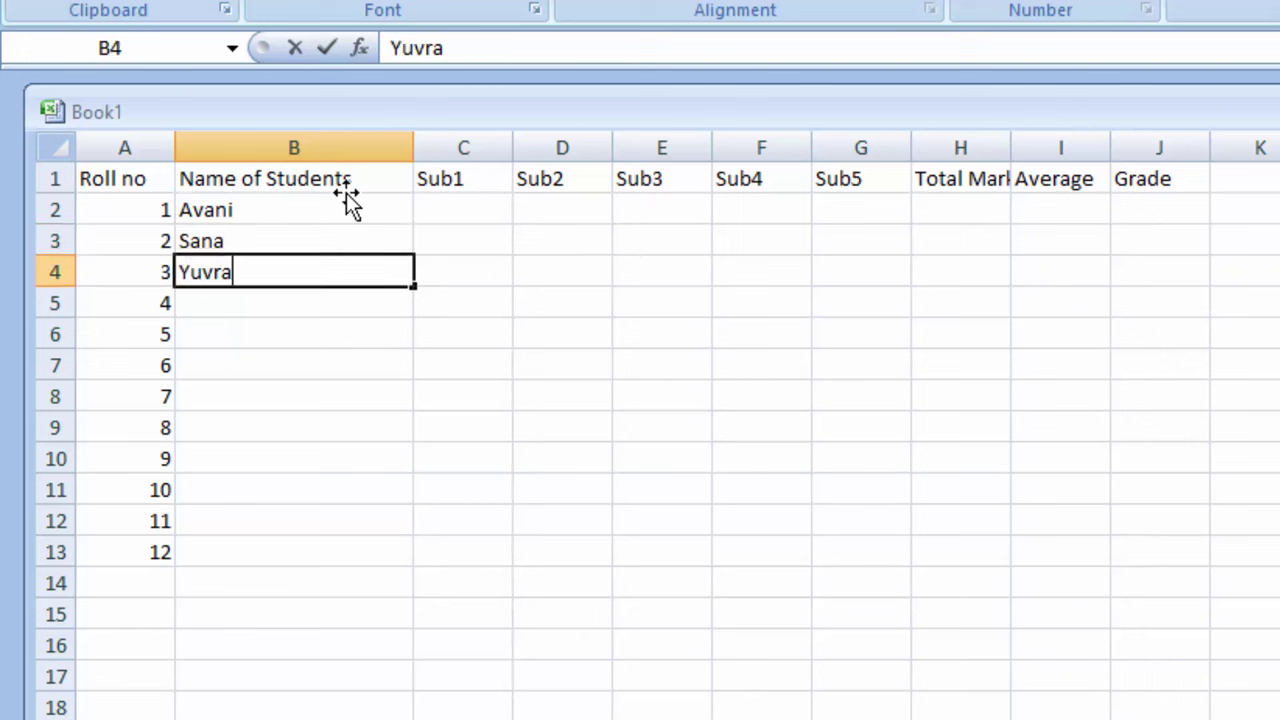
text(j)
key(Return)
text(Lo)
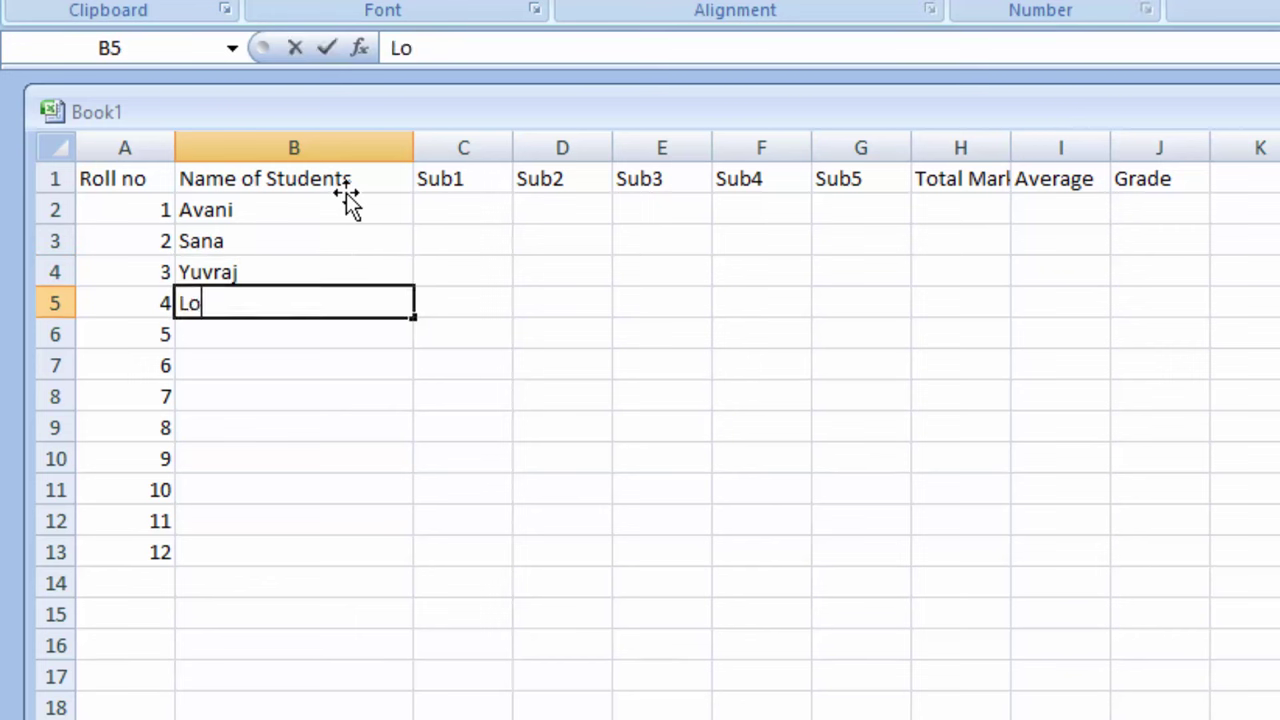
text(kesh)
key(Return)
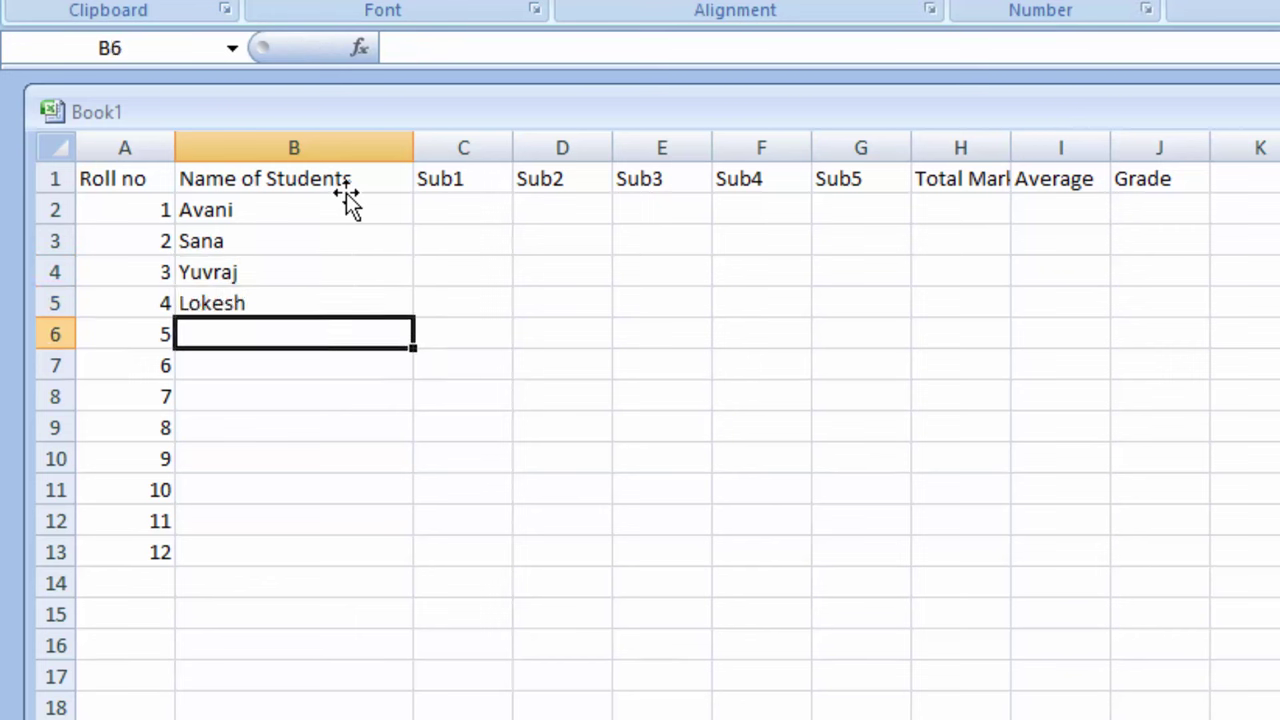
text(Sumi)
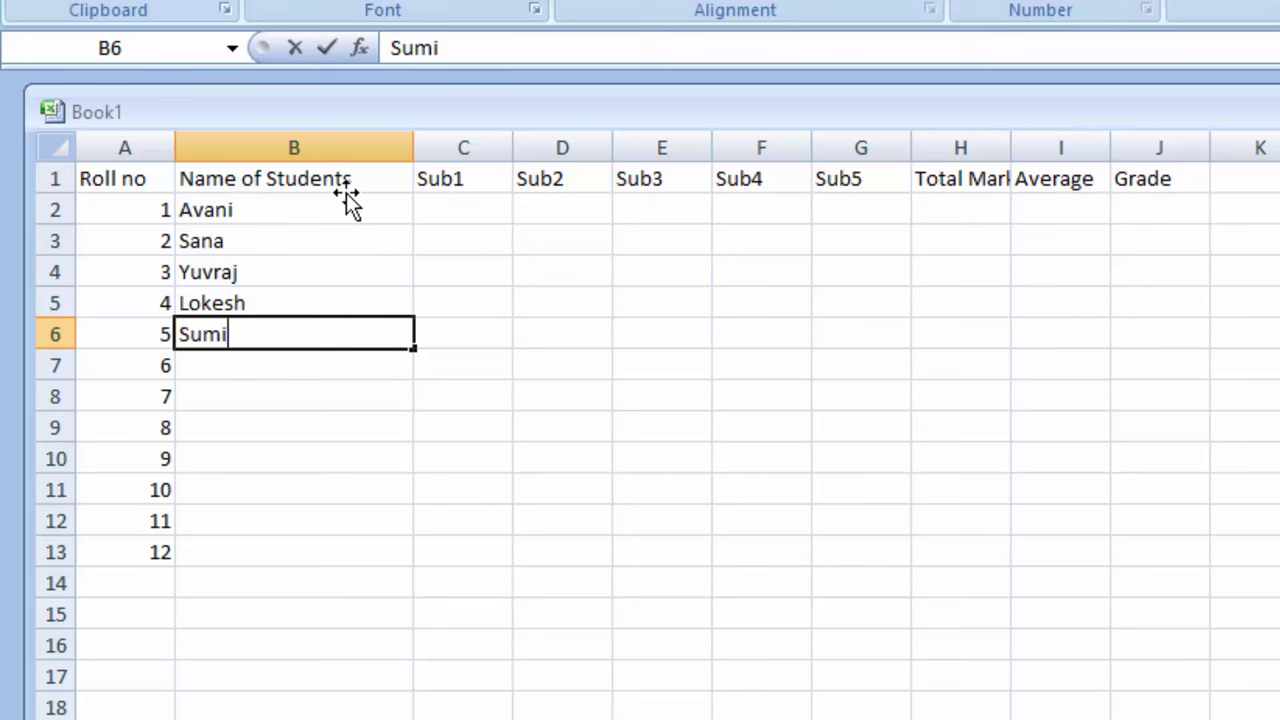
text(t)
key(Return)
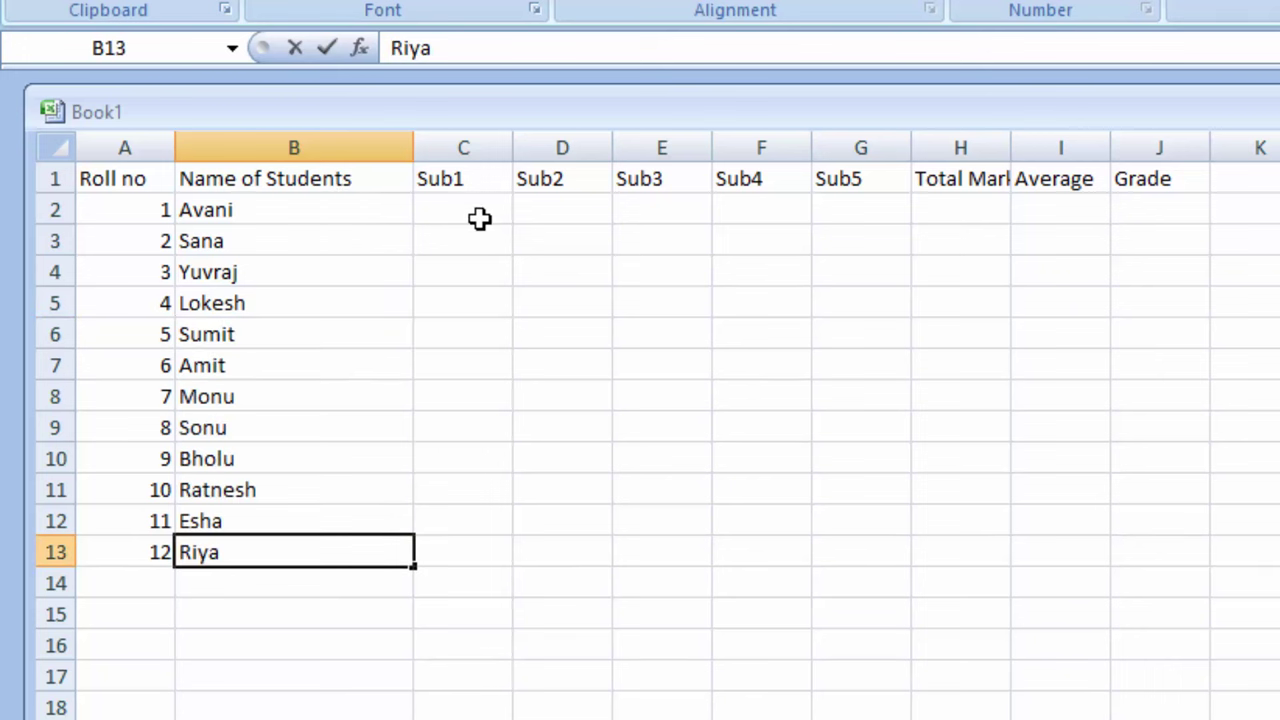
click(473, 210)
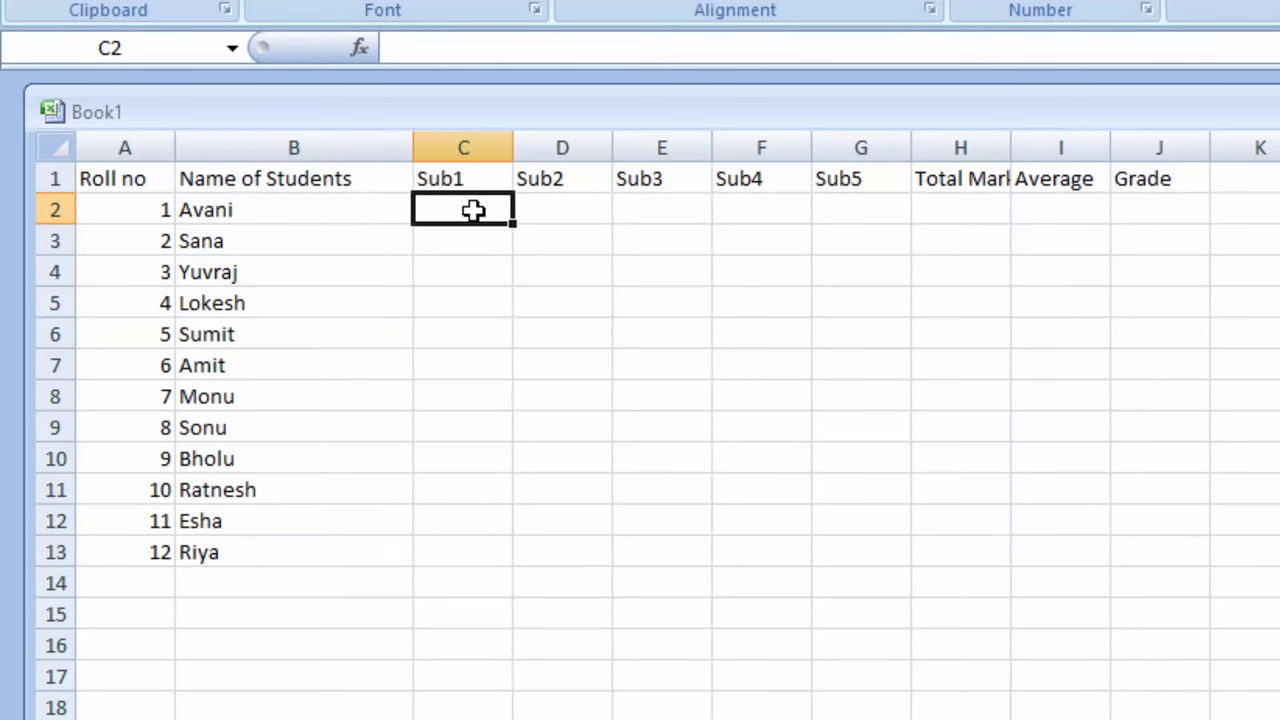
Enter =RANDBETWEEN(3,98) in C2 as the first Sub1 mark
text(=ra)
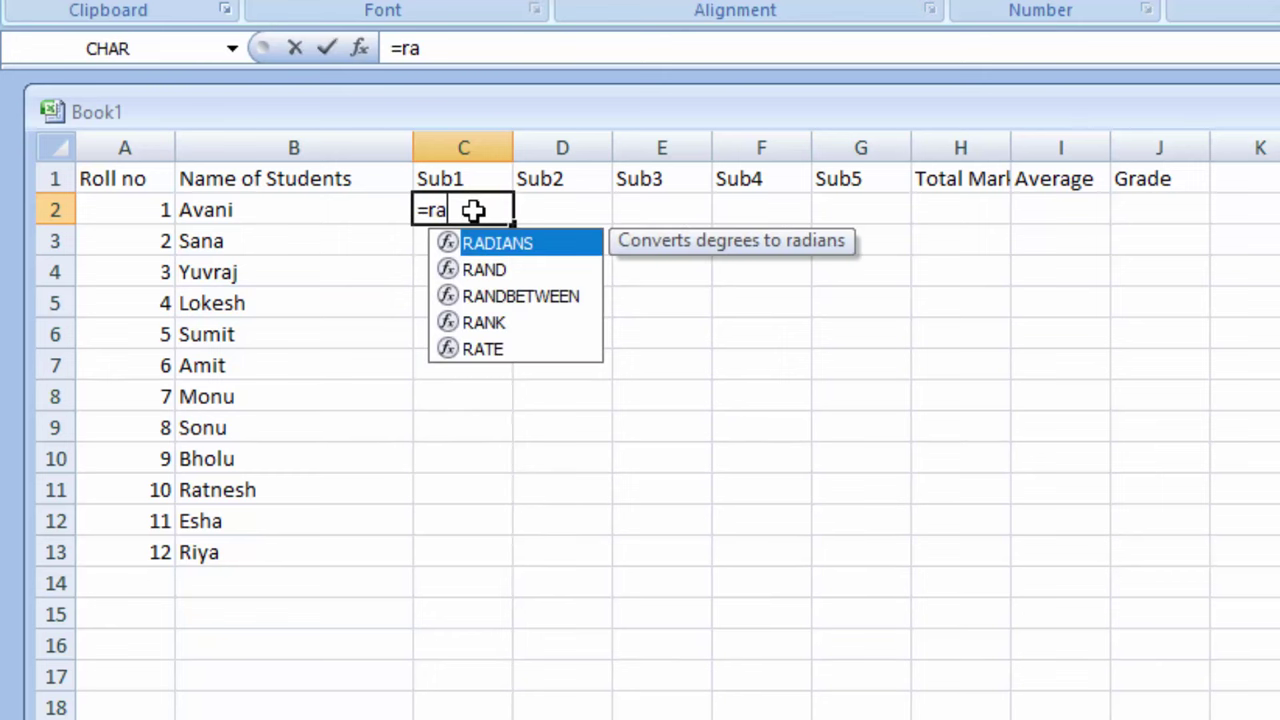
text(nd)
key(Down)
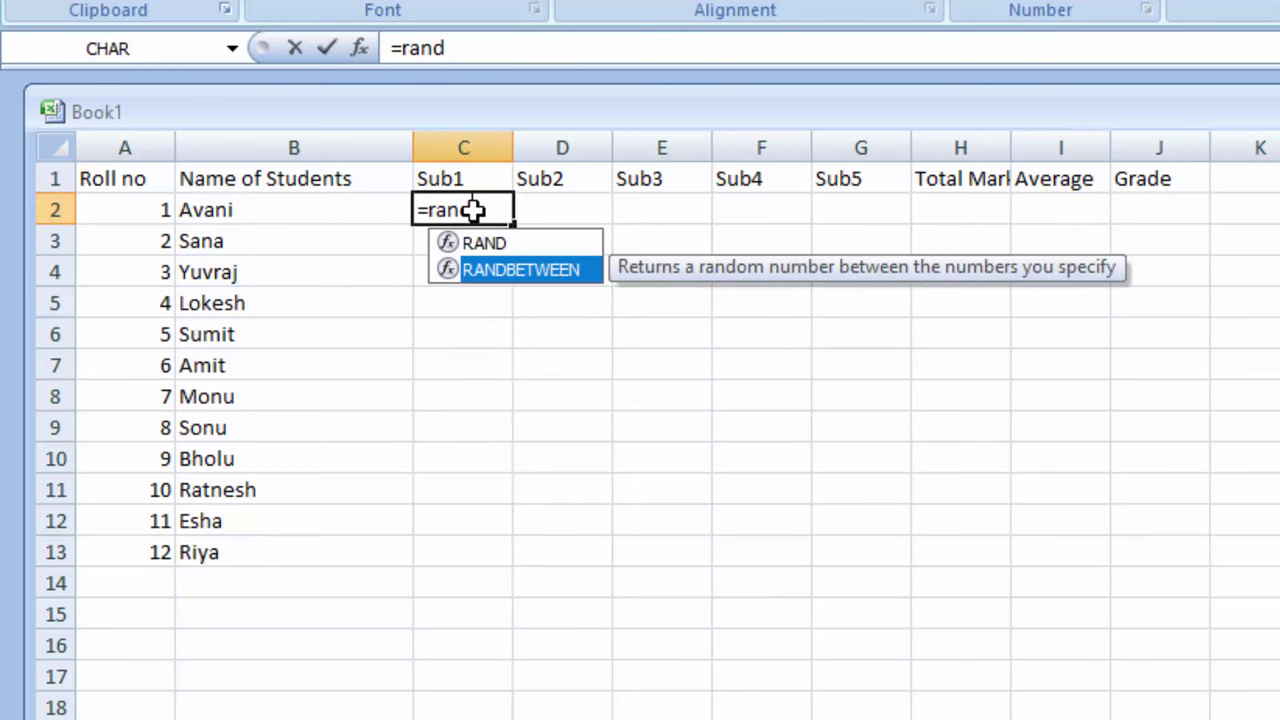
key(Tab)
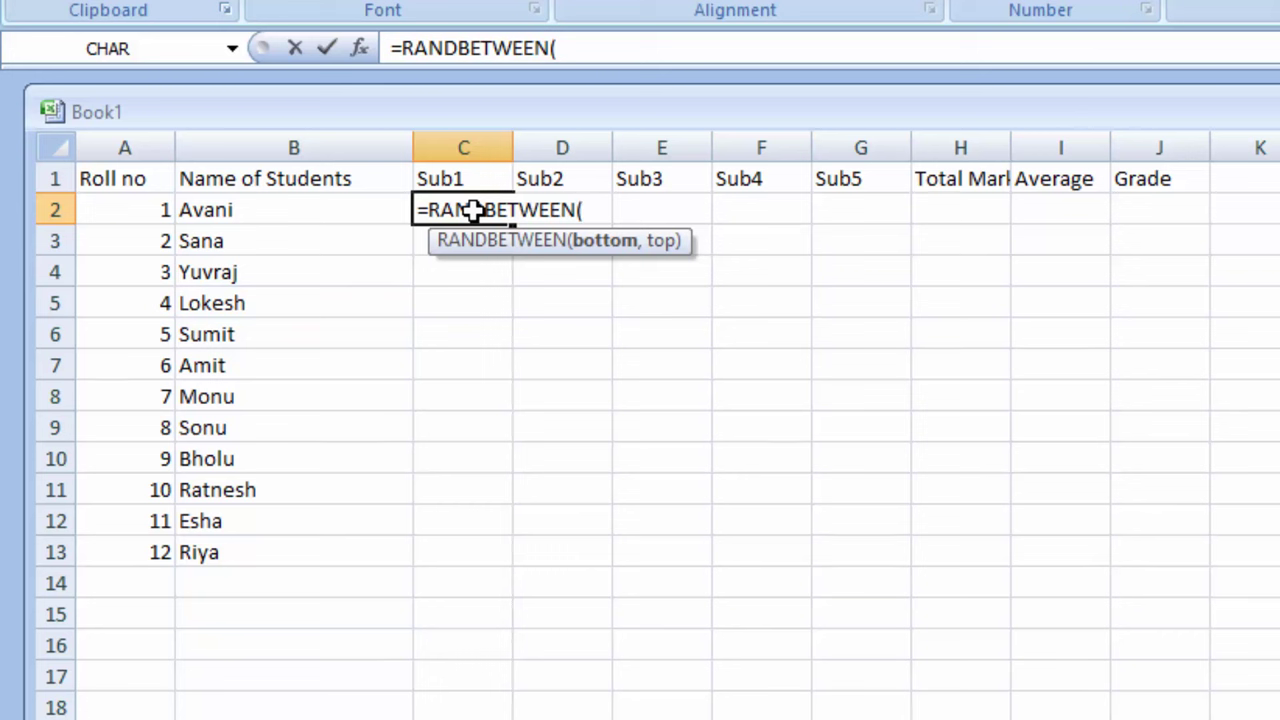
text(3,)
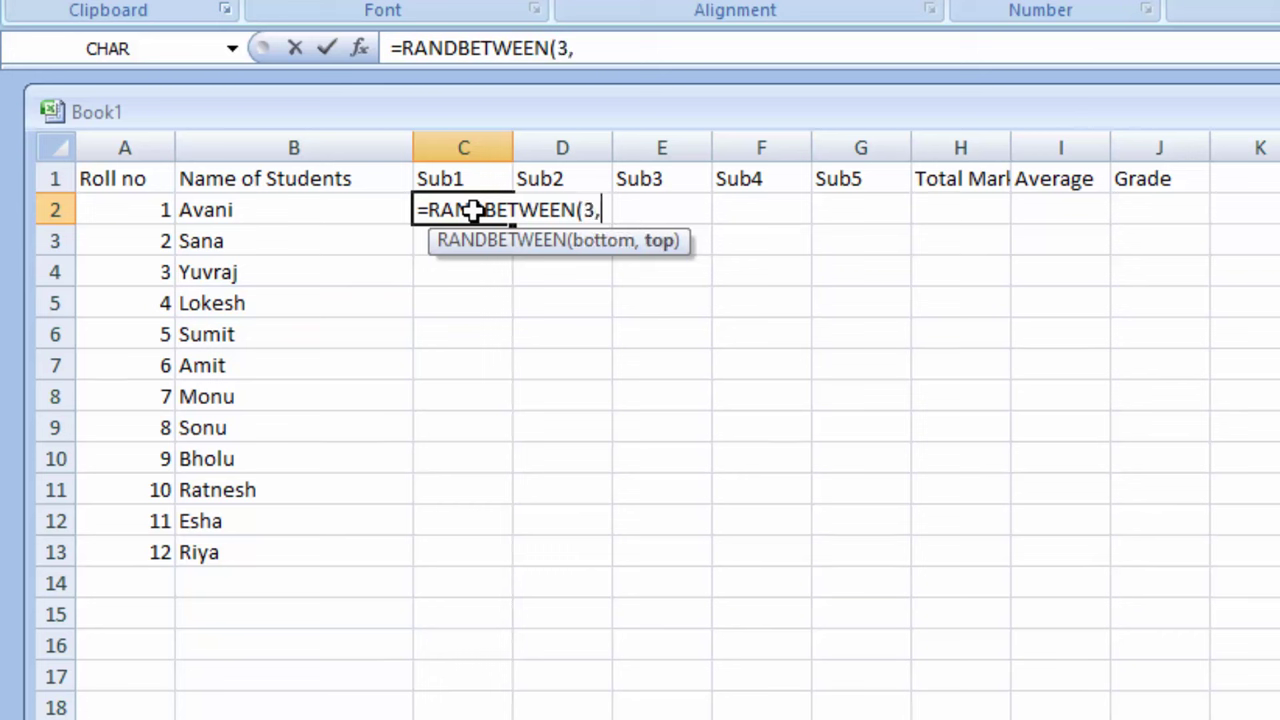
text(98)
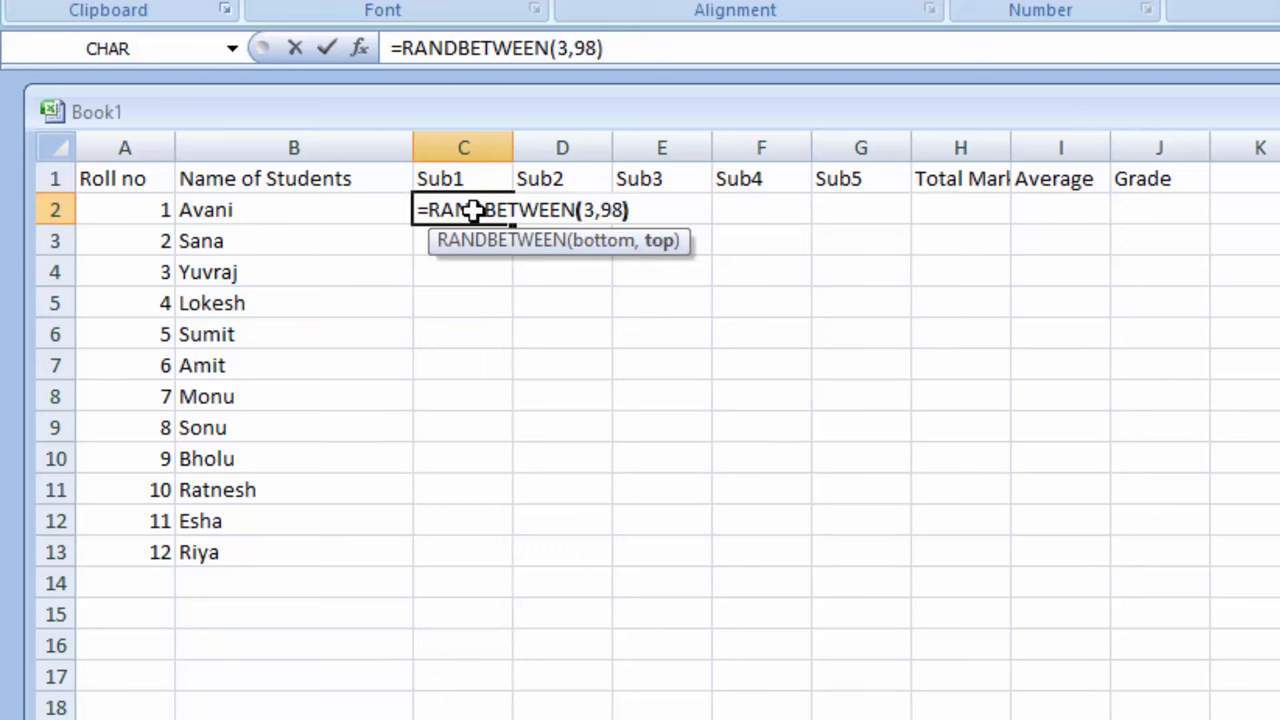
key(Return)
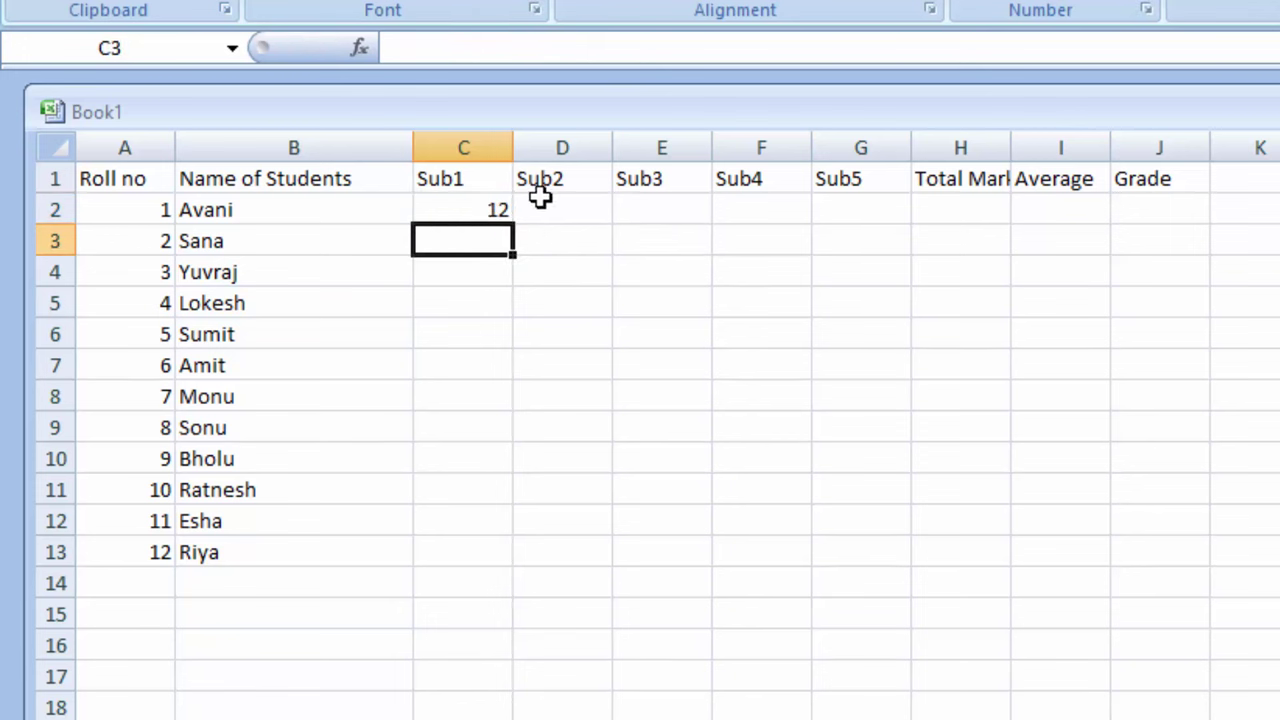
Fill the RANDBETWEEN formula from C2 across to G2 and down to row 13
click(440, 210)
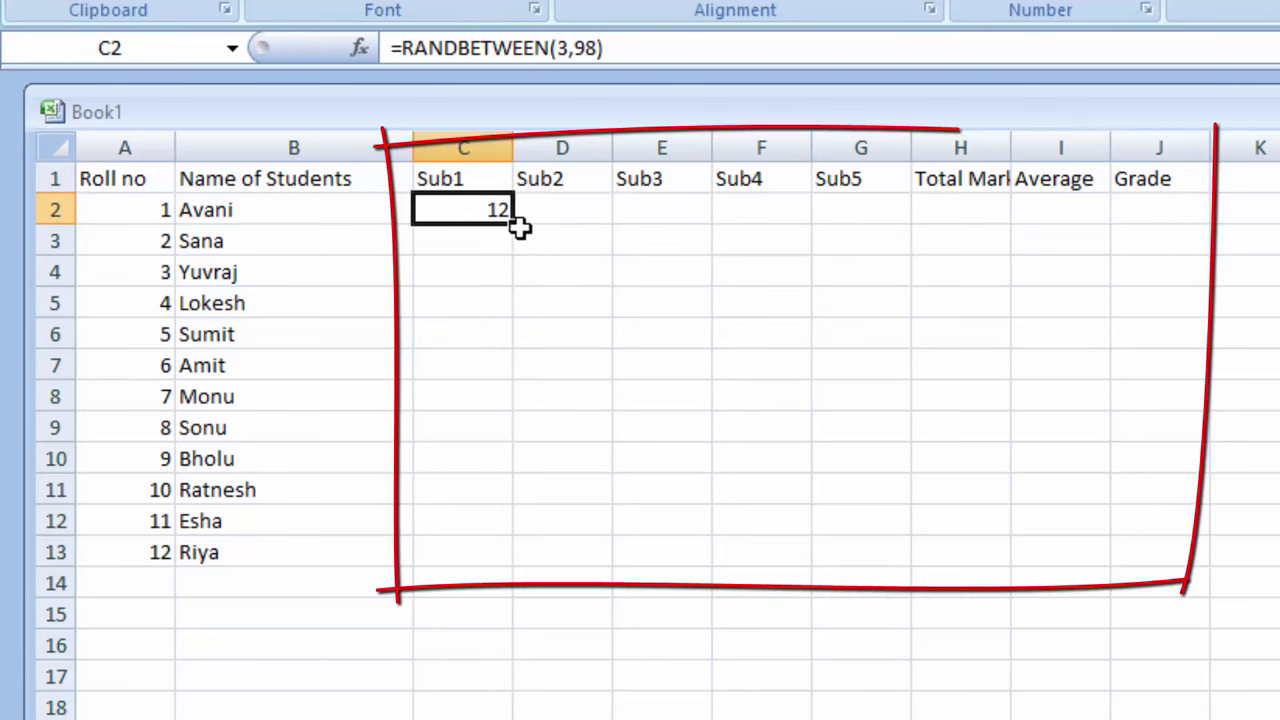
drag(512, 223, 900, 237)
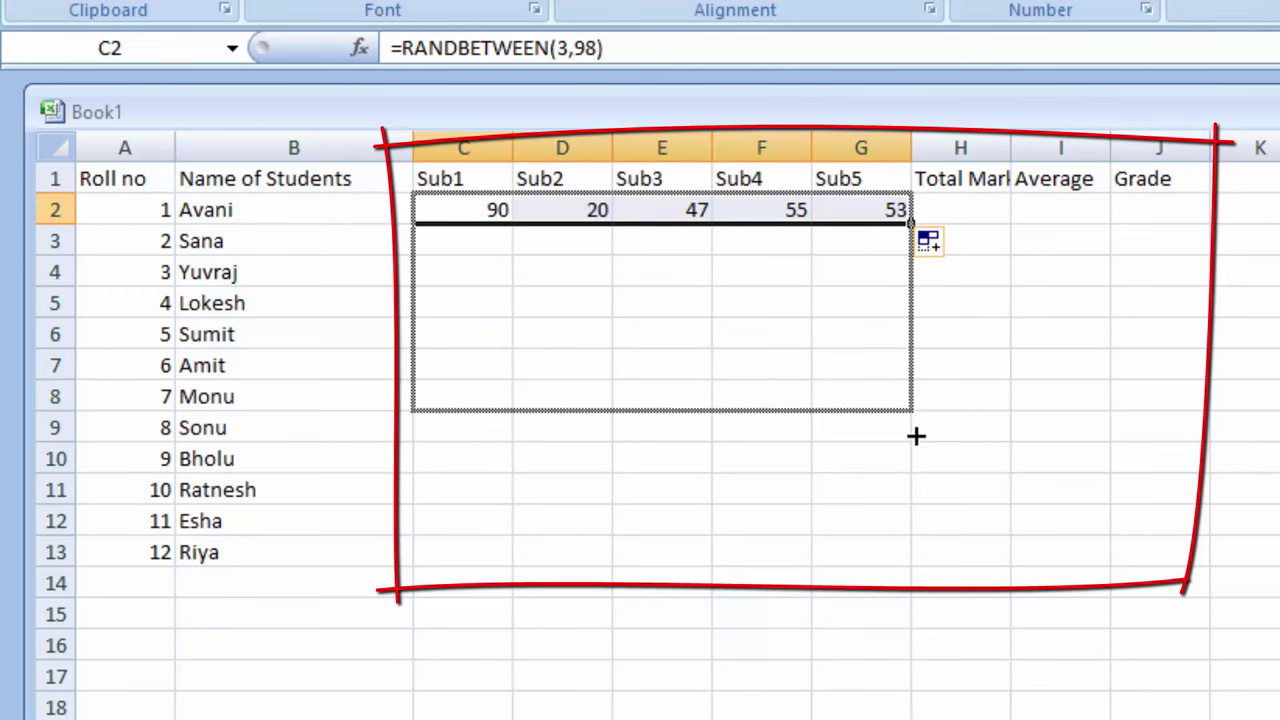
drag(912, 224, 894, 565)
Copy C2:G13 and paste it back as values to fix the random marks
right_click(625, 320)
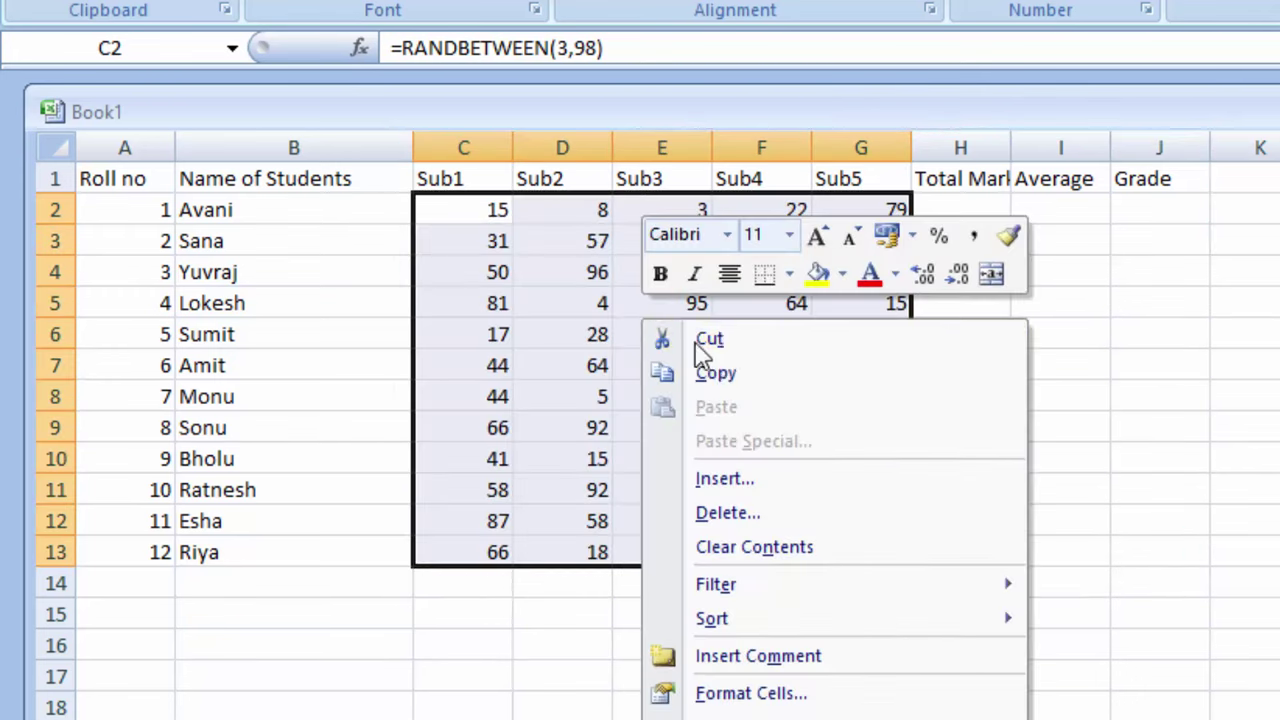
click(724, 368)
right_click(609, 271)
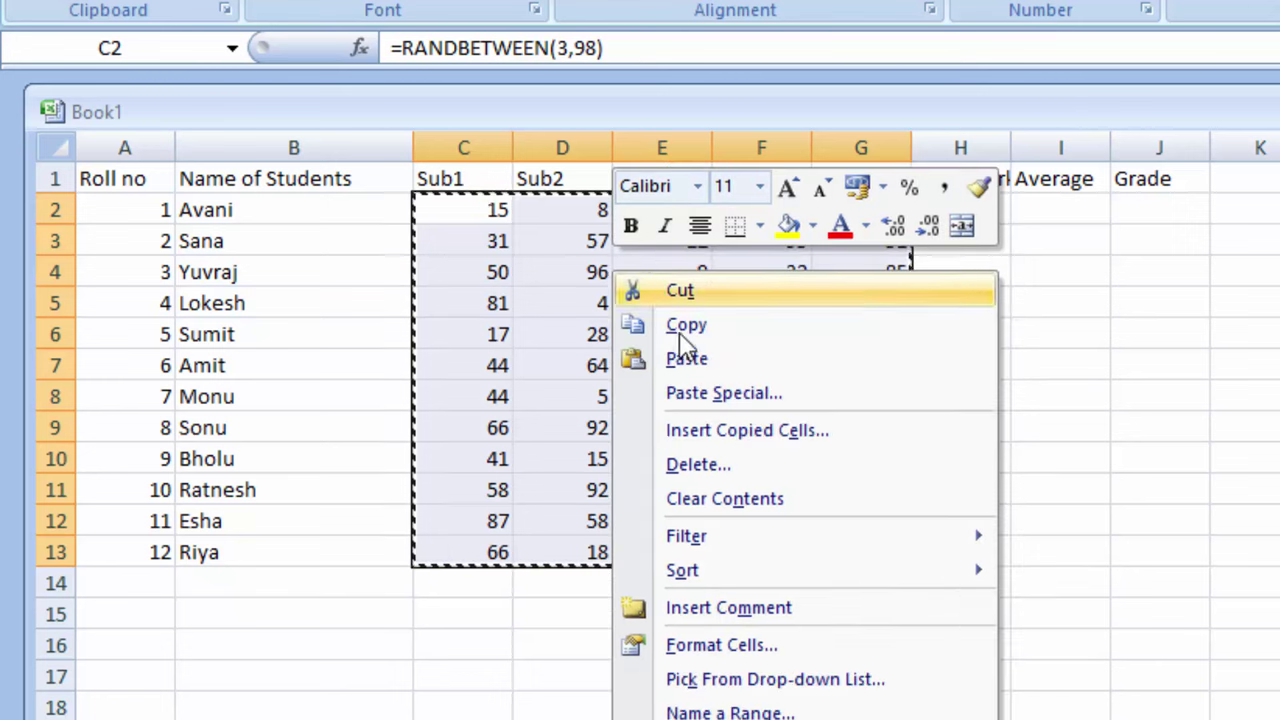
click(724, 392)
click(482, 262)
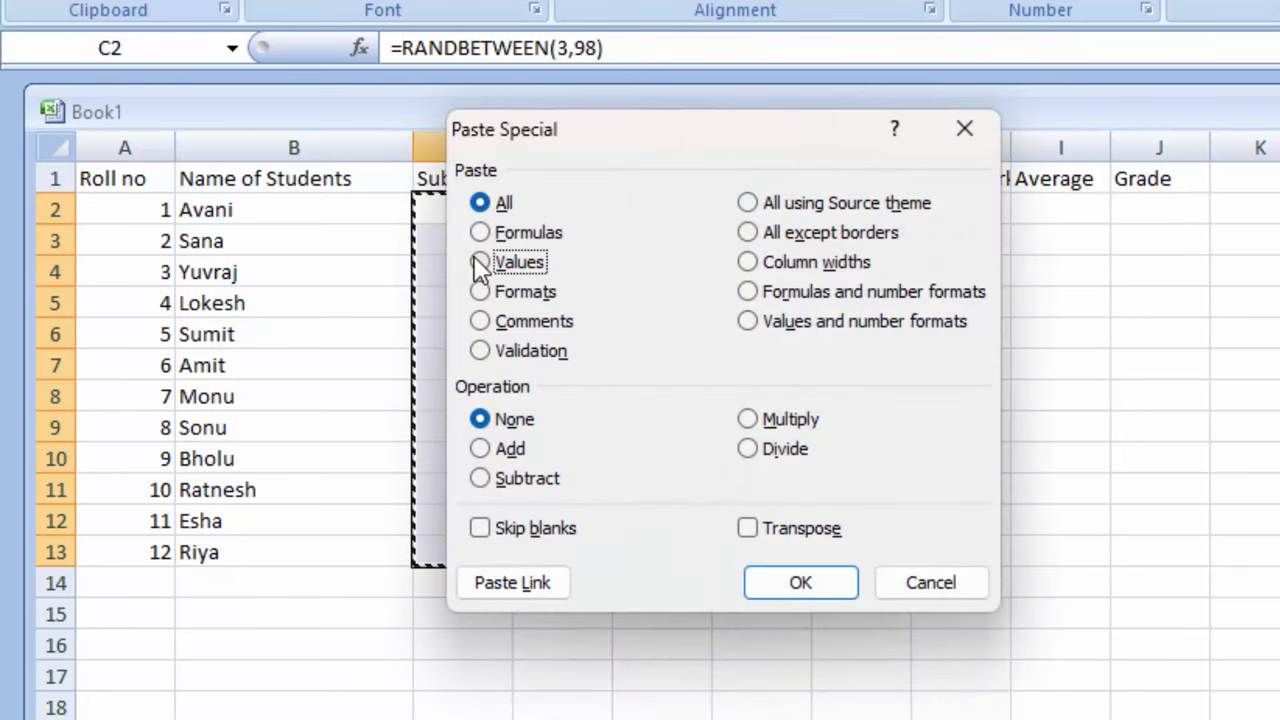
click(794, 583)
click(1000, 518)
double_click(1023, 484)
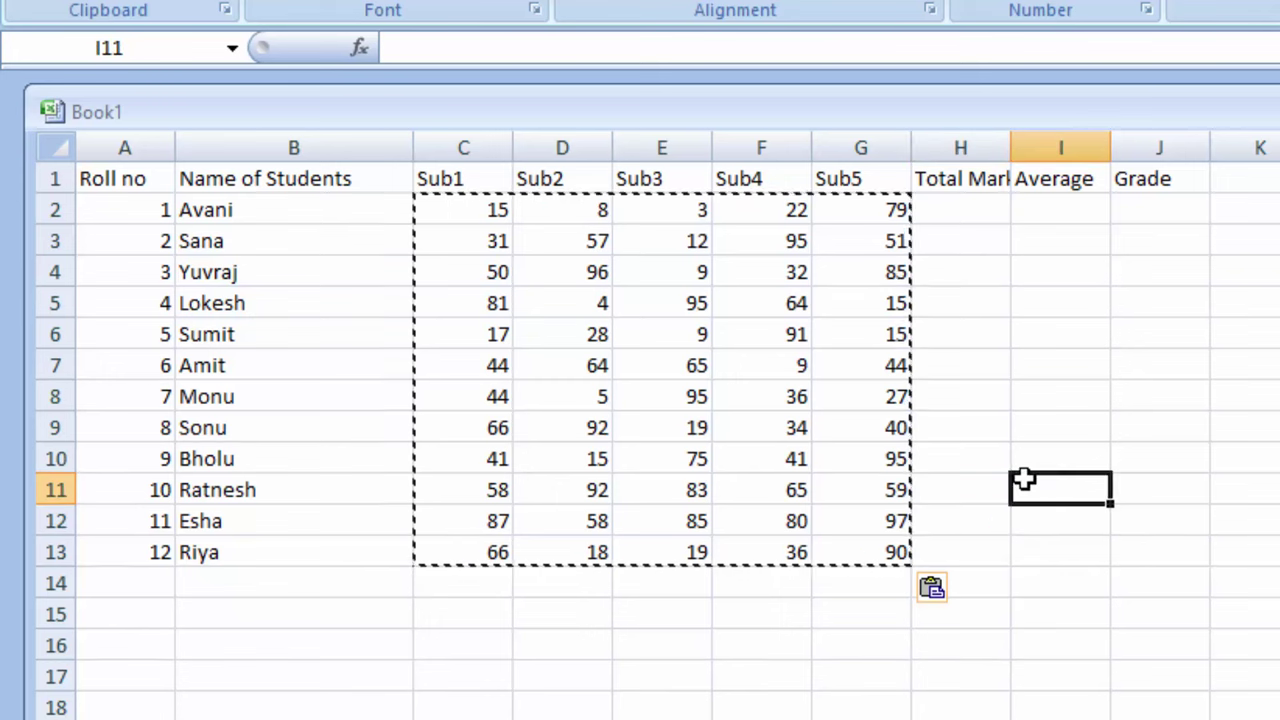
click(973, 205)
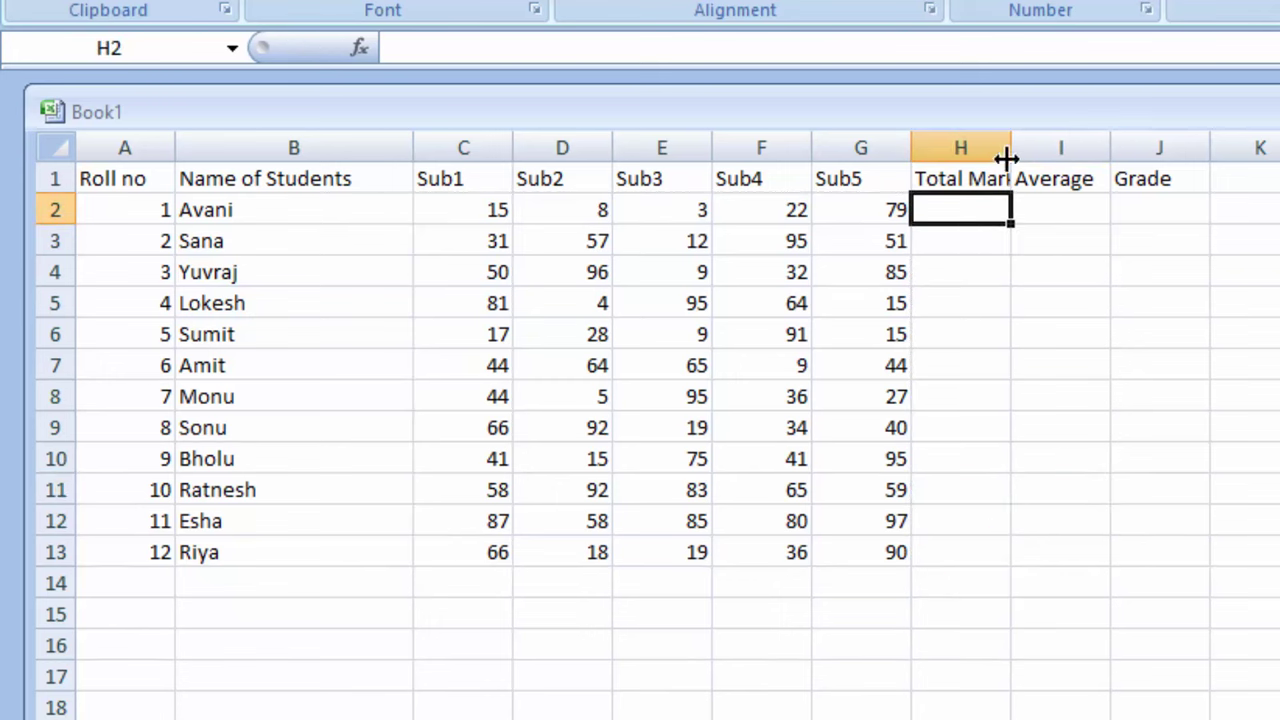
Fit column H, enter =SUM(C2:G2) in H2 and copy it down to H13
double_click(1006, 158)
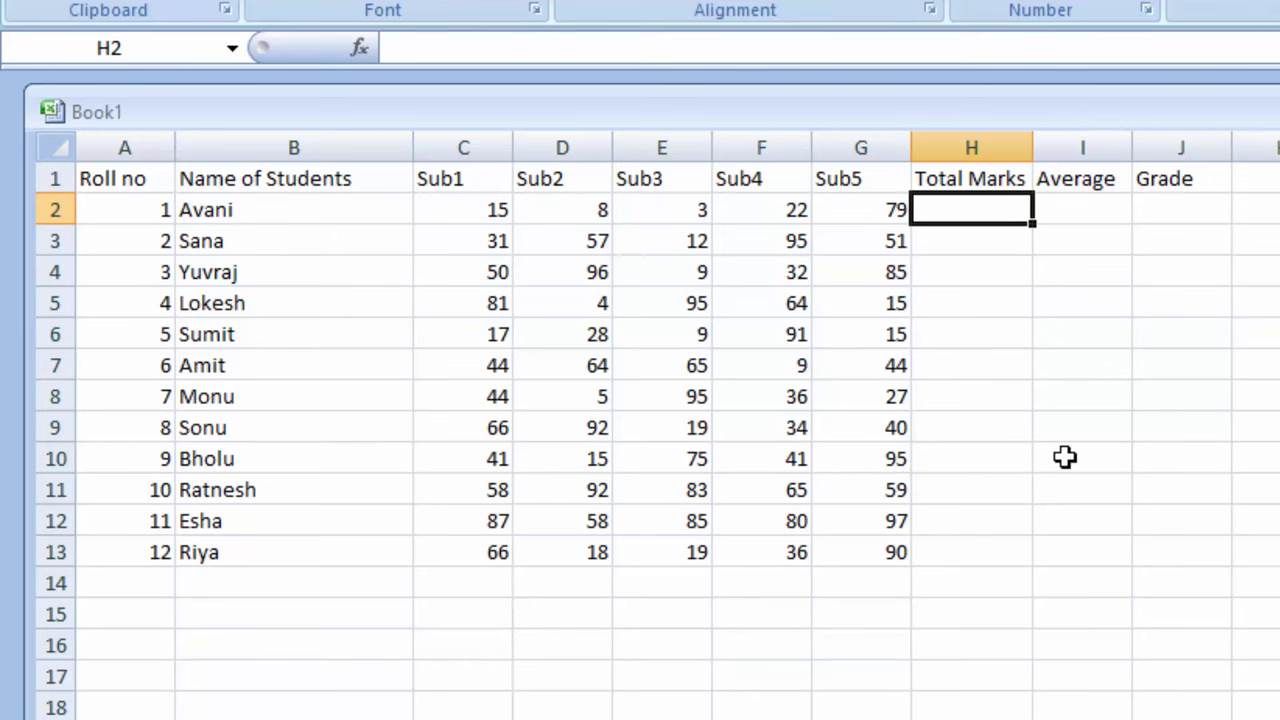
text(=su)
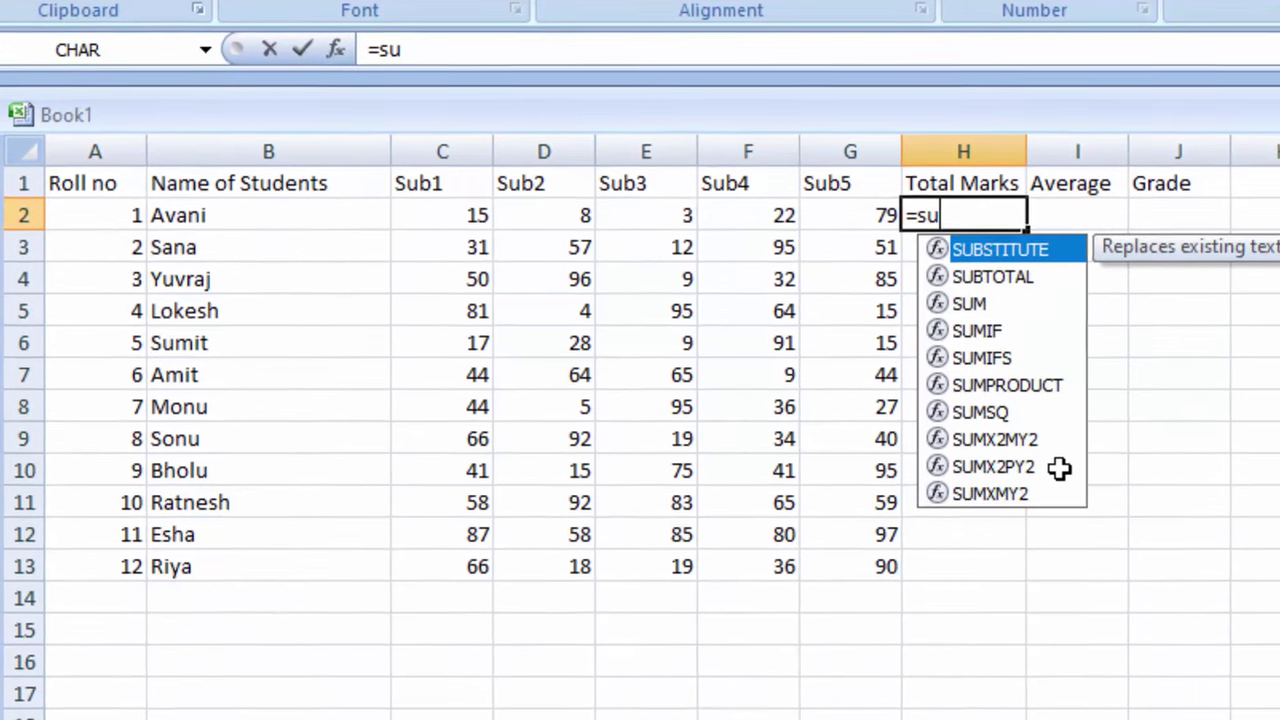
text(m)
key(Tab)
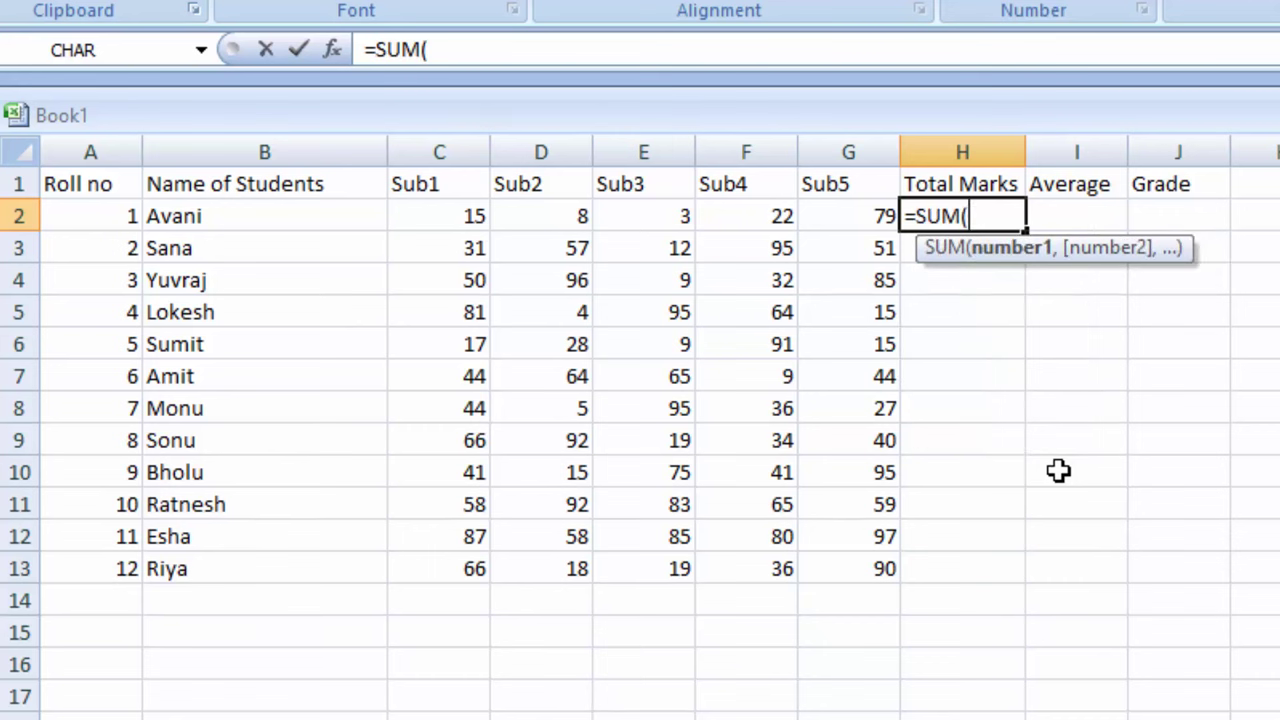
drag(455, 218, 823, 216)
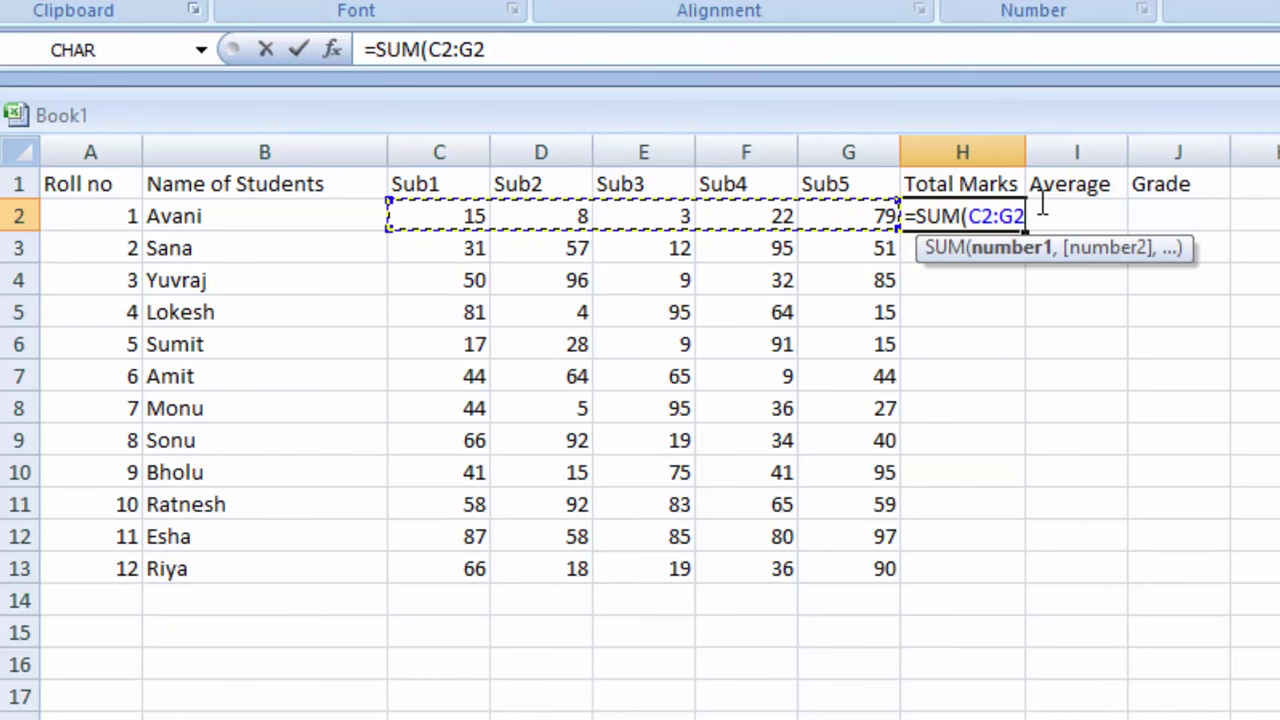
text())
key(Return)
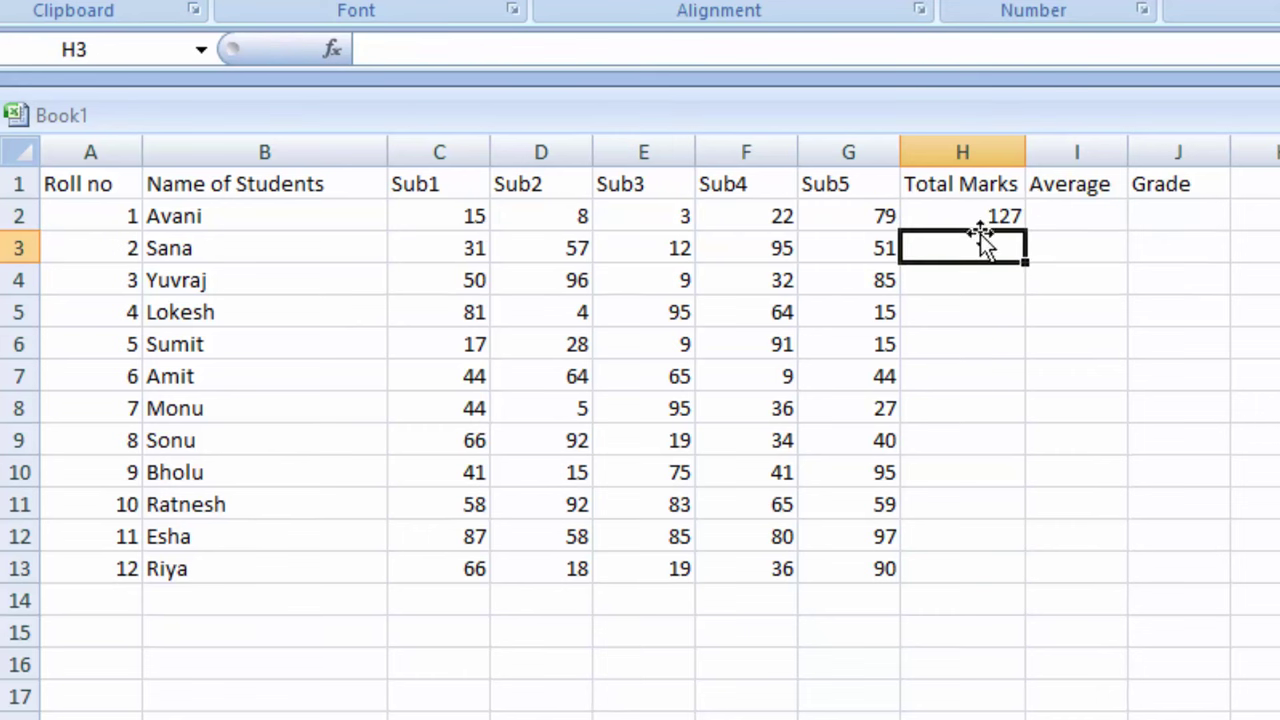
click(980, 216)
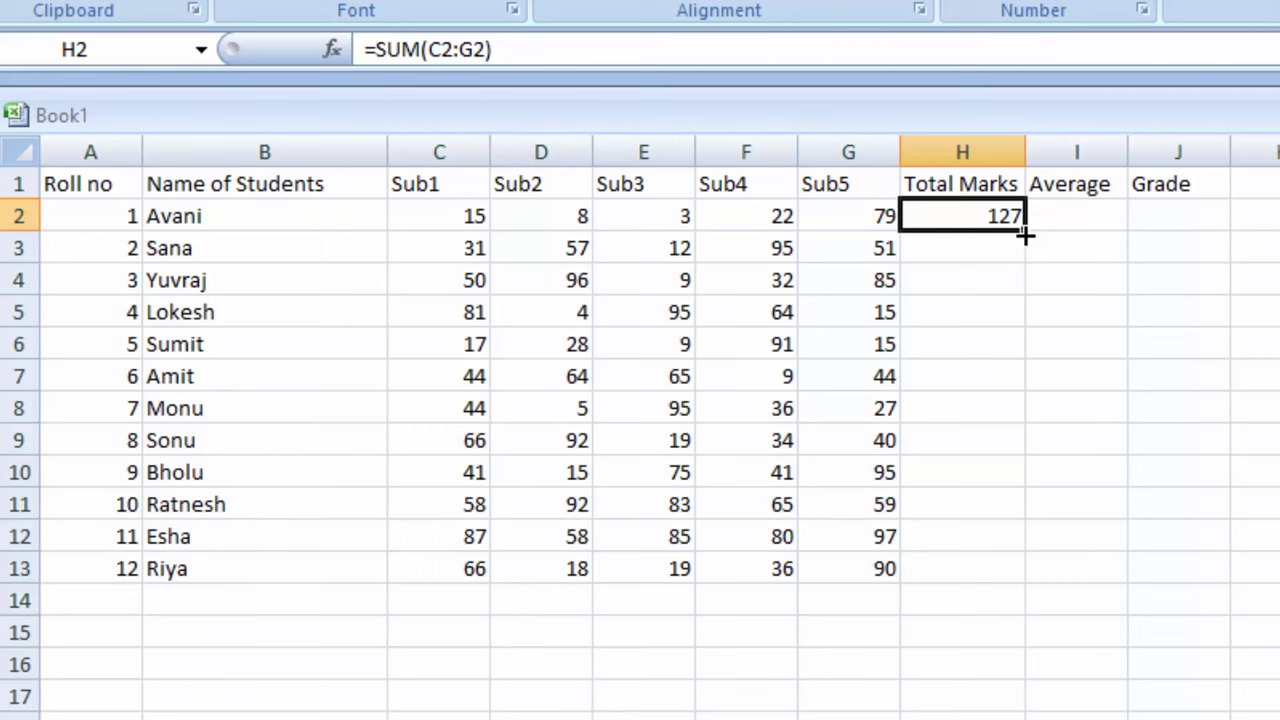
double_click(1024, 232)
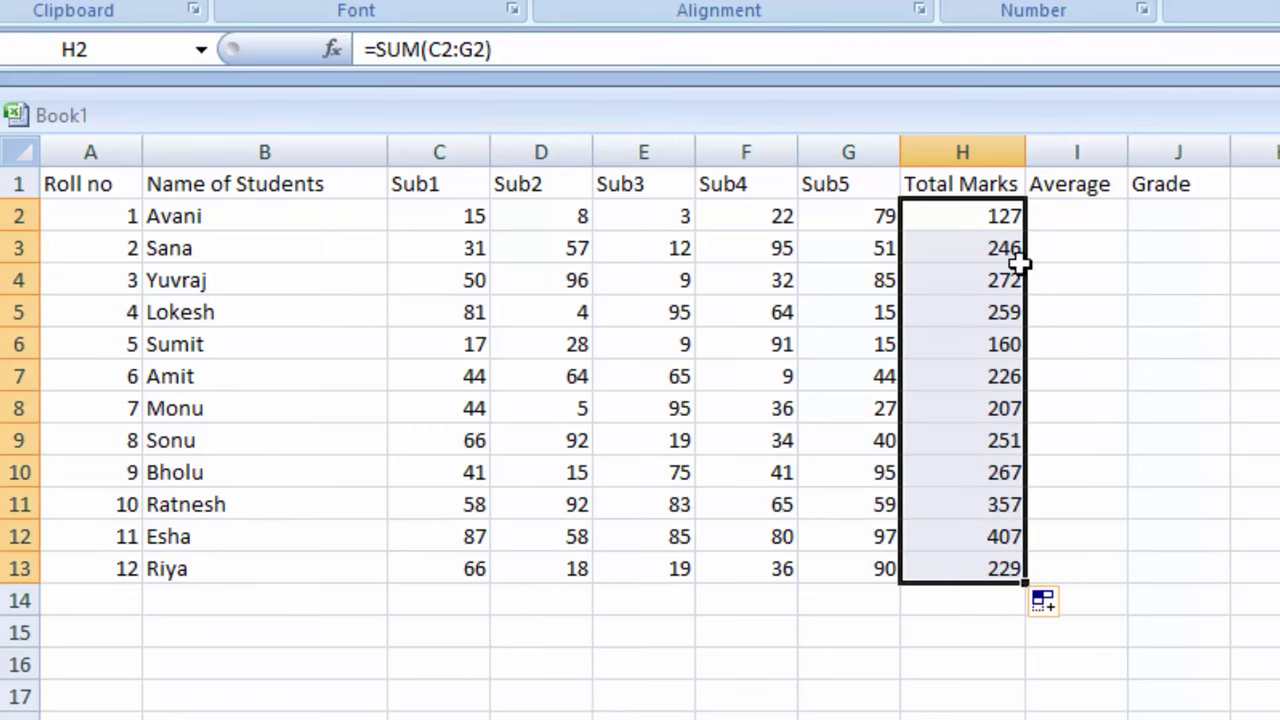
click(1106, 216)
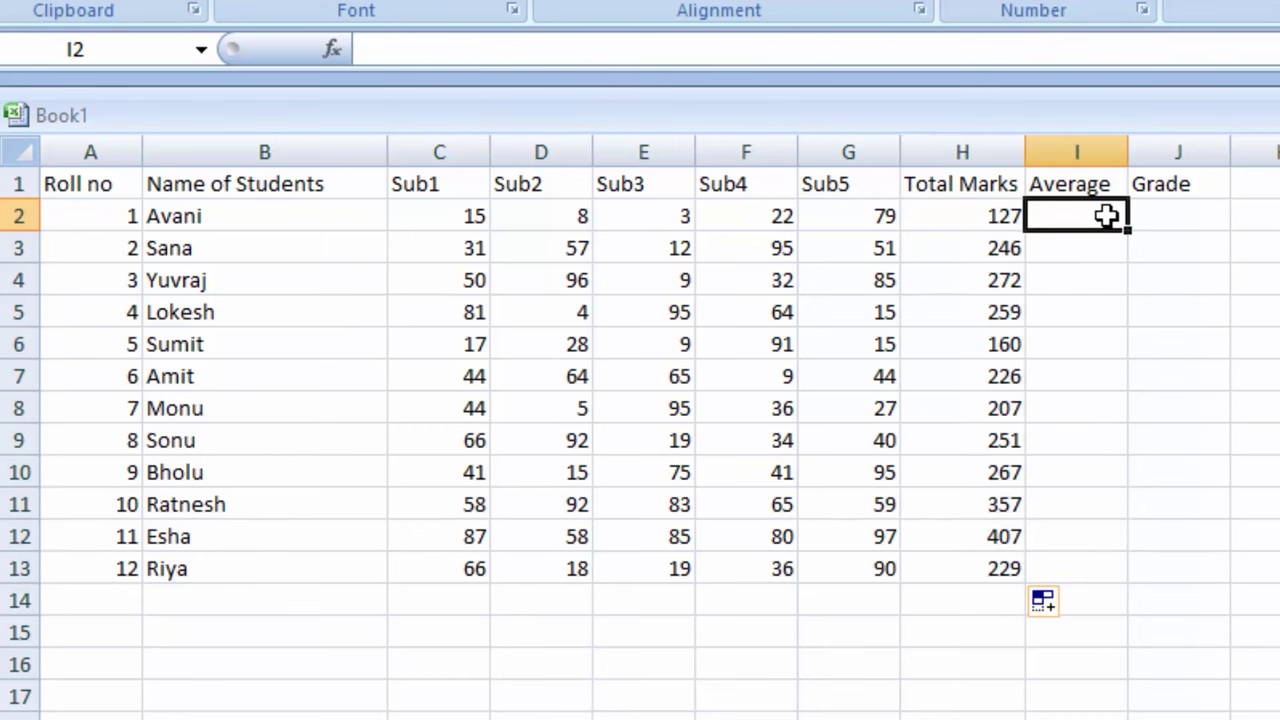
Enter =AVERAGE(C2:G2) in I2 and copy it down to I13
text(=ave)
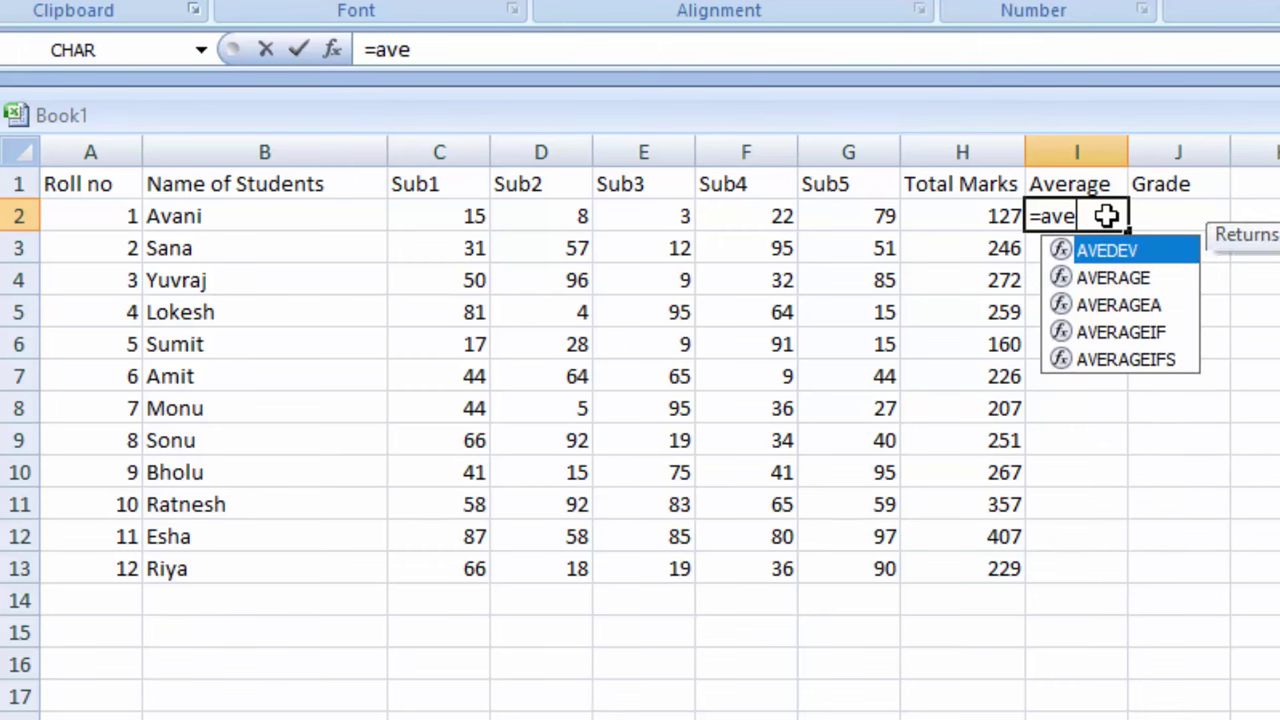
text(r)
key(Tab)
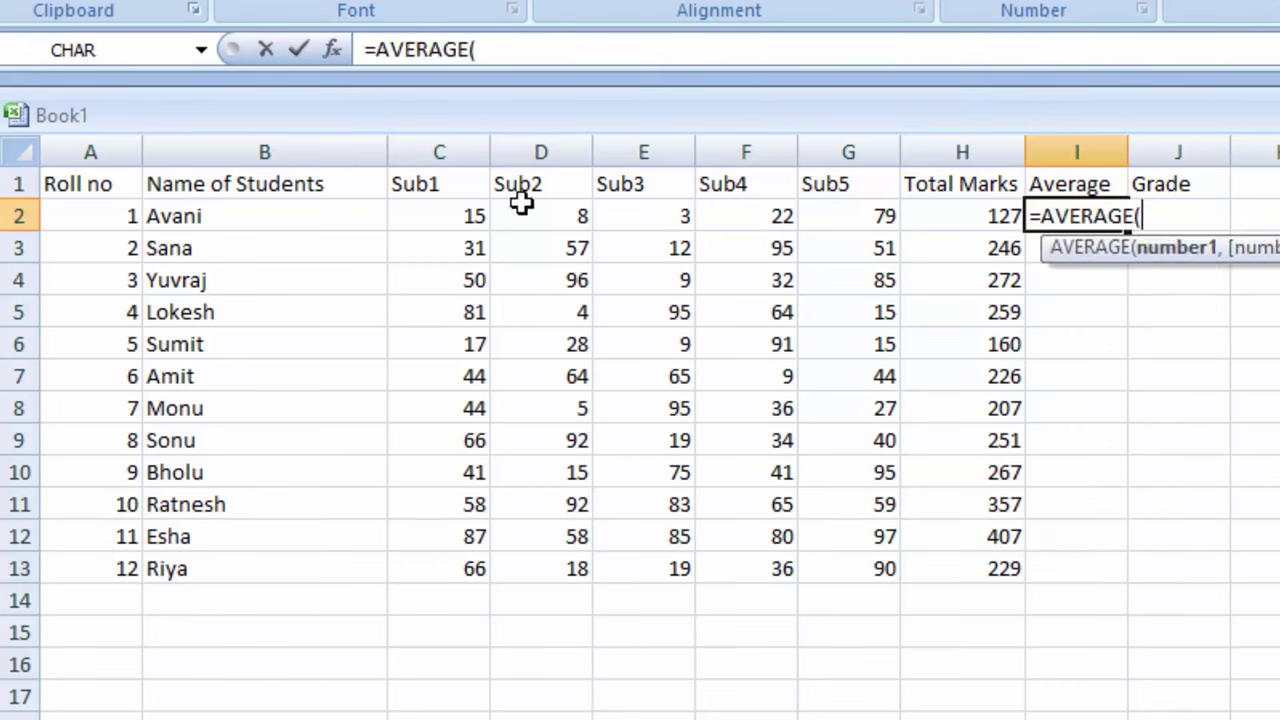
drag(423, 222, 829, 205)
text())
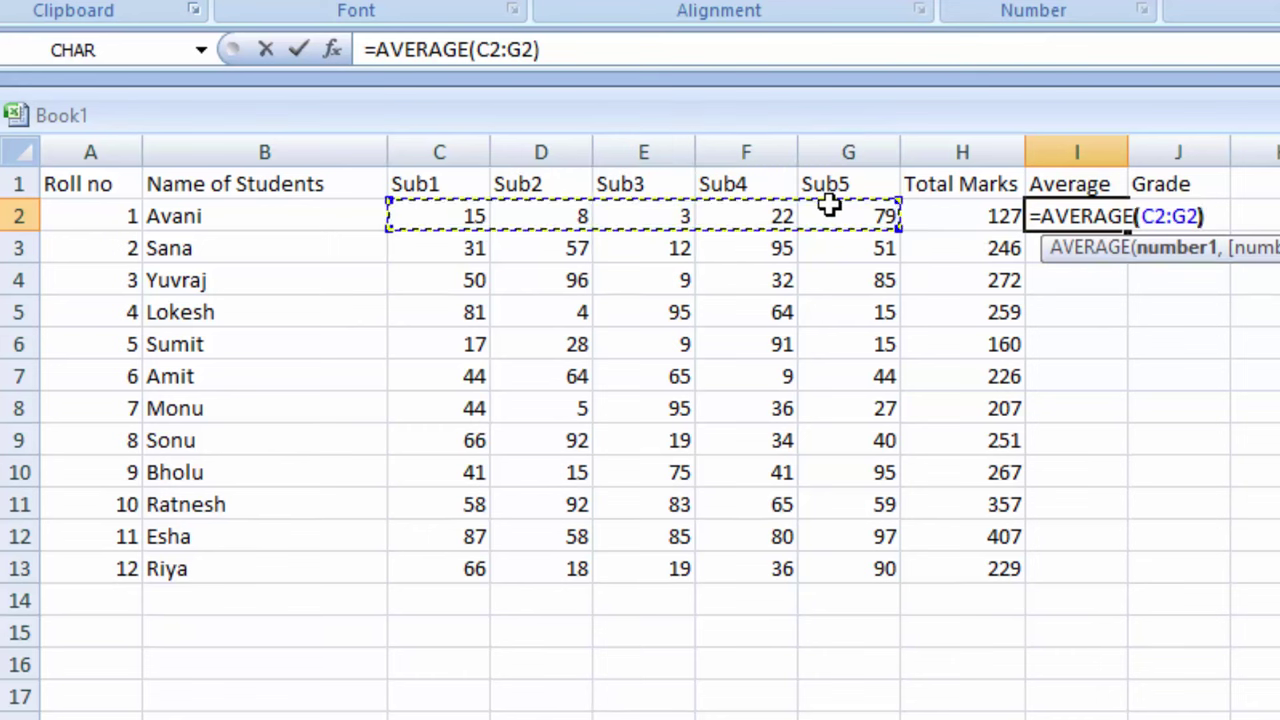
key(Return)
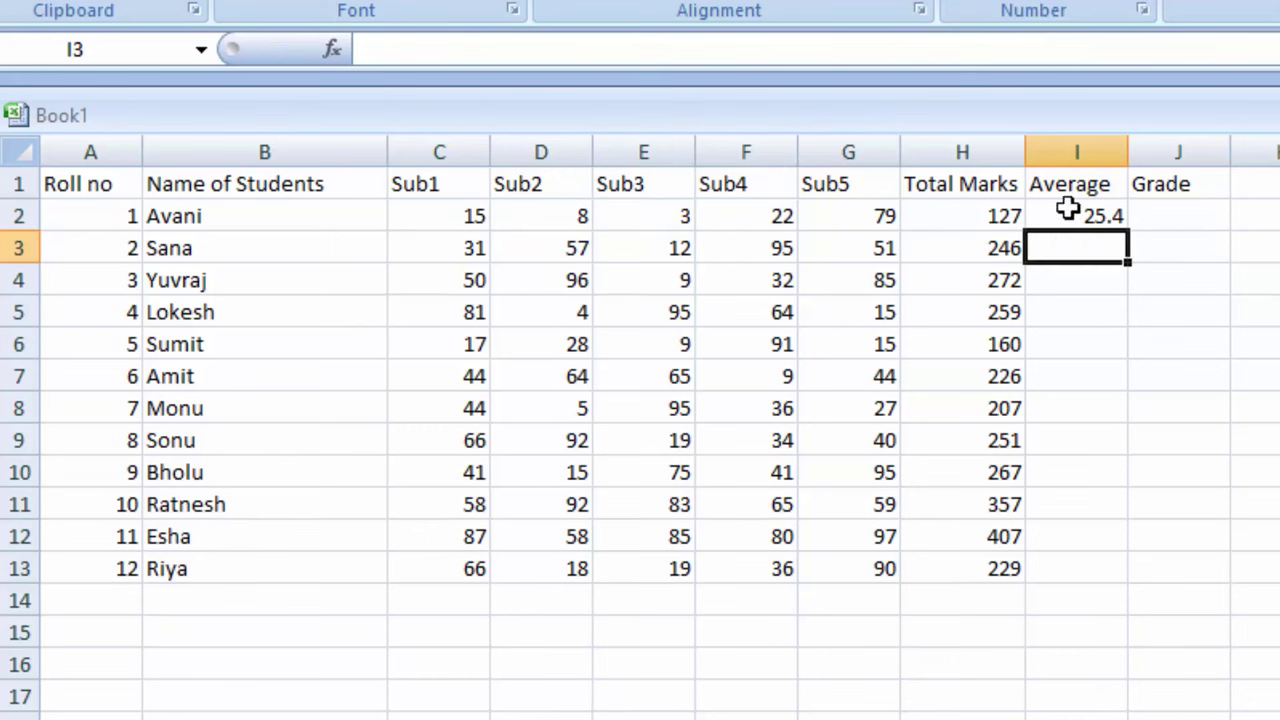
click(1072, 210)
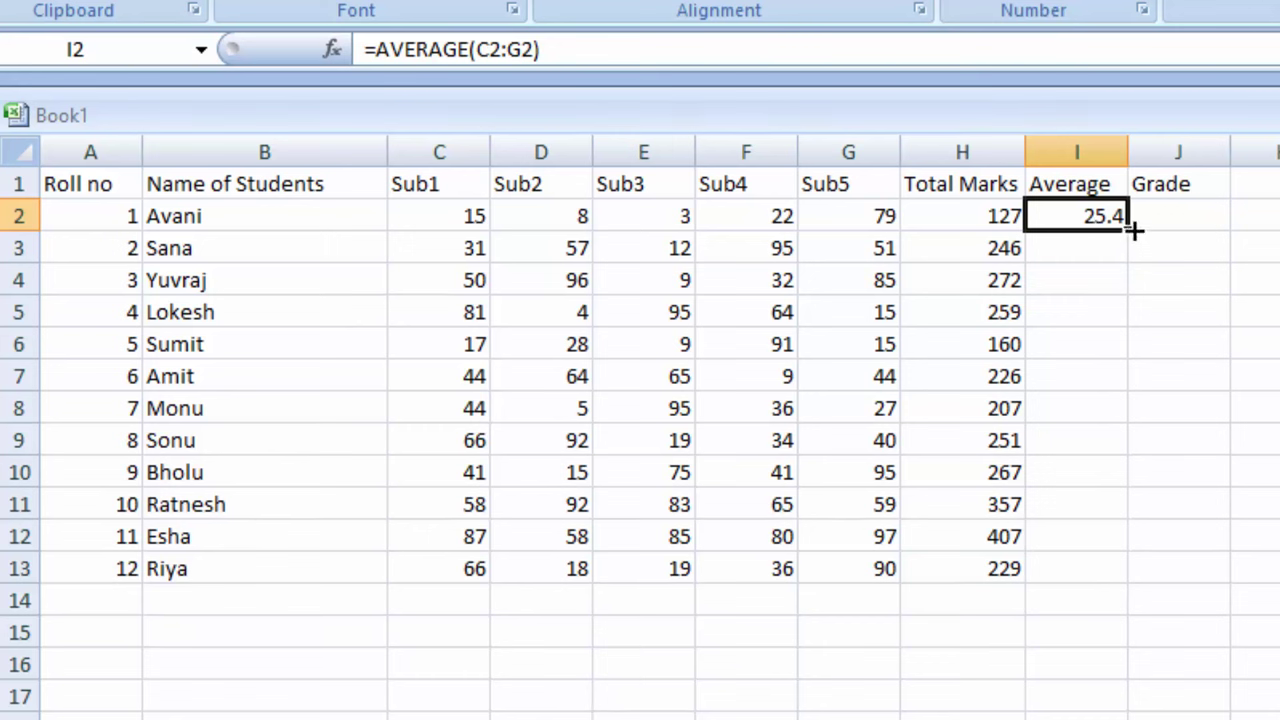
double_click(1128, 229)
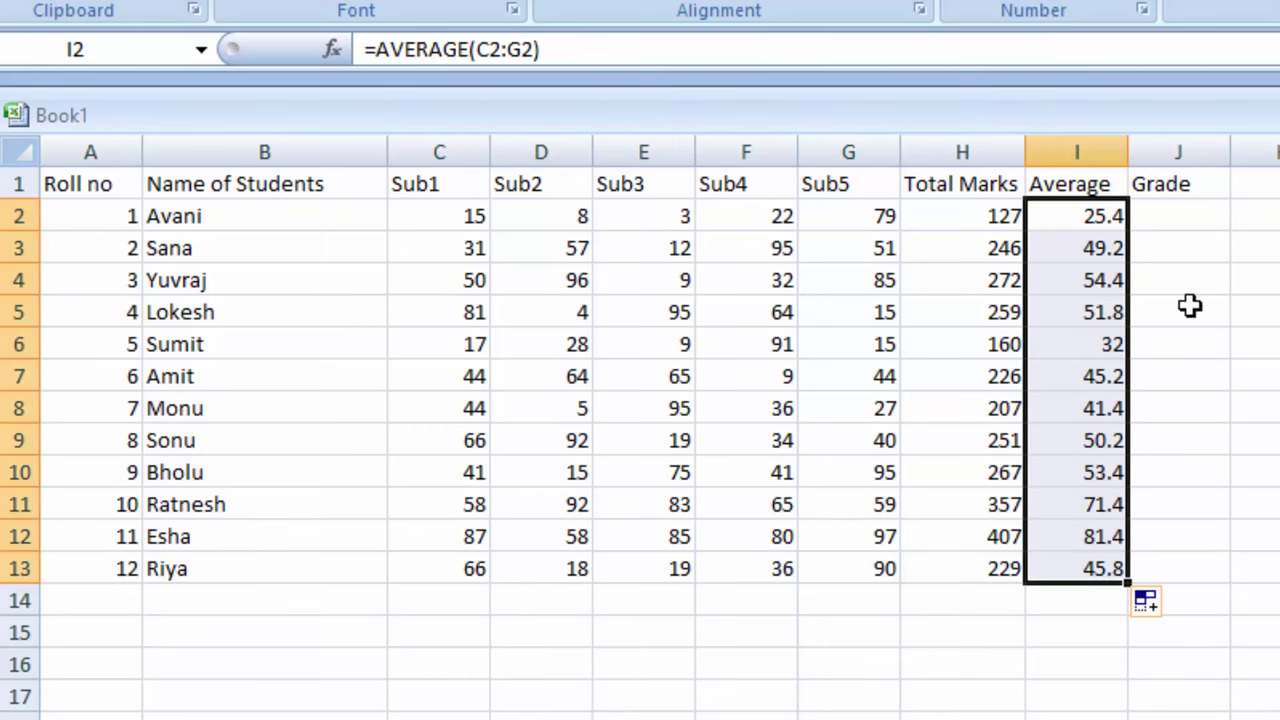
click(1166, 210)
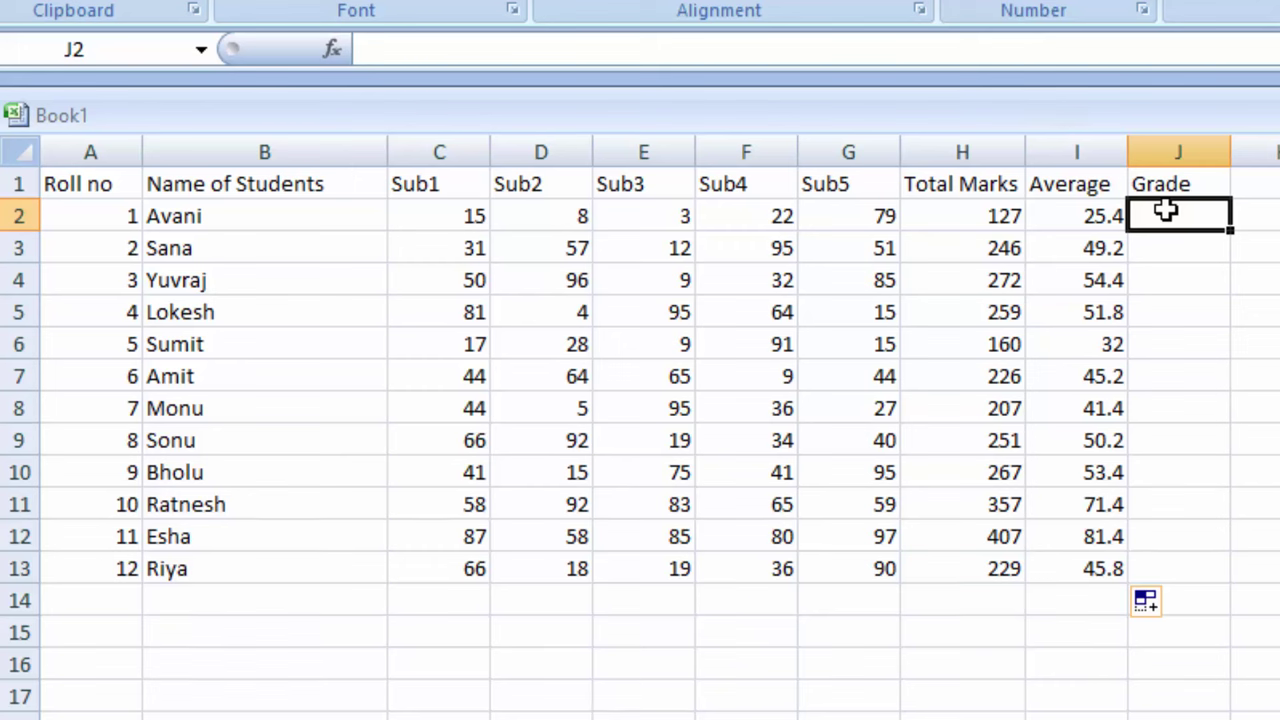
Start J2's grade formula: IF I2>=85 gives "A++", nested IF for I2>=75 gives "A"
text(=if)
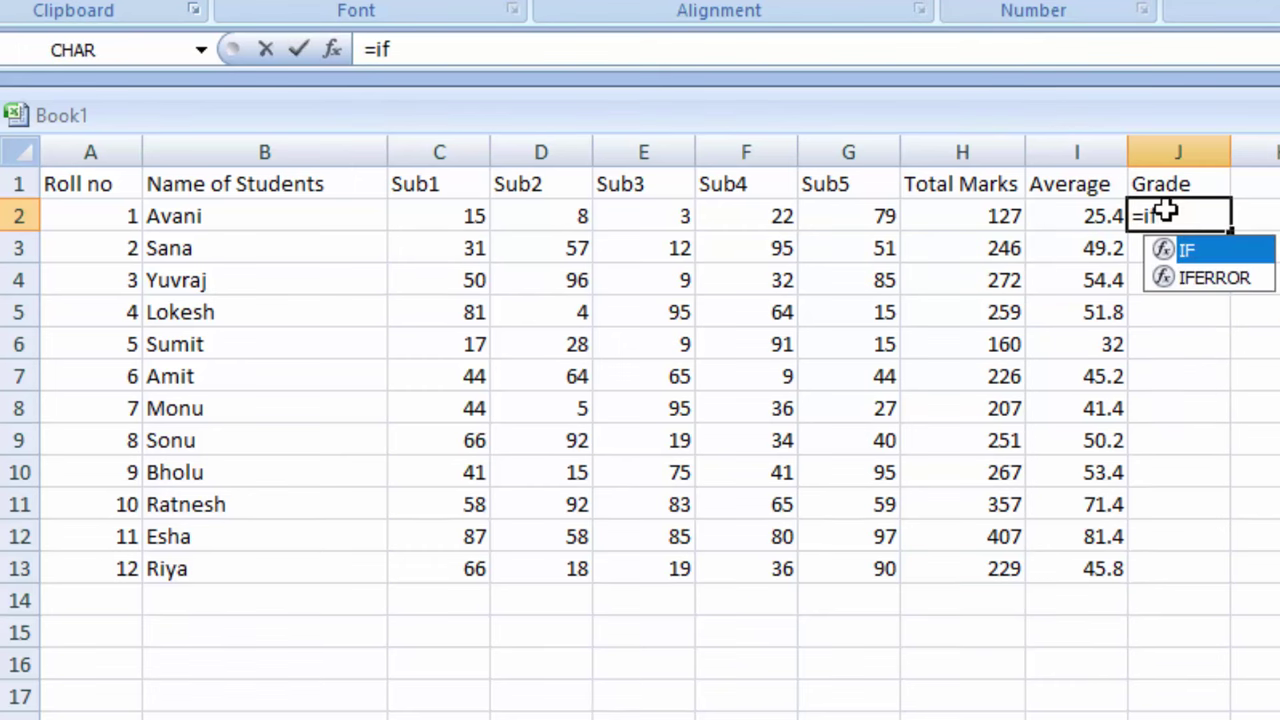
key(BackSpace)
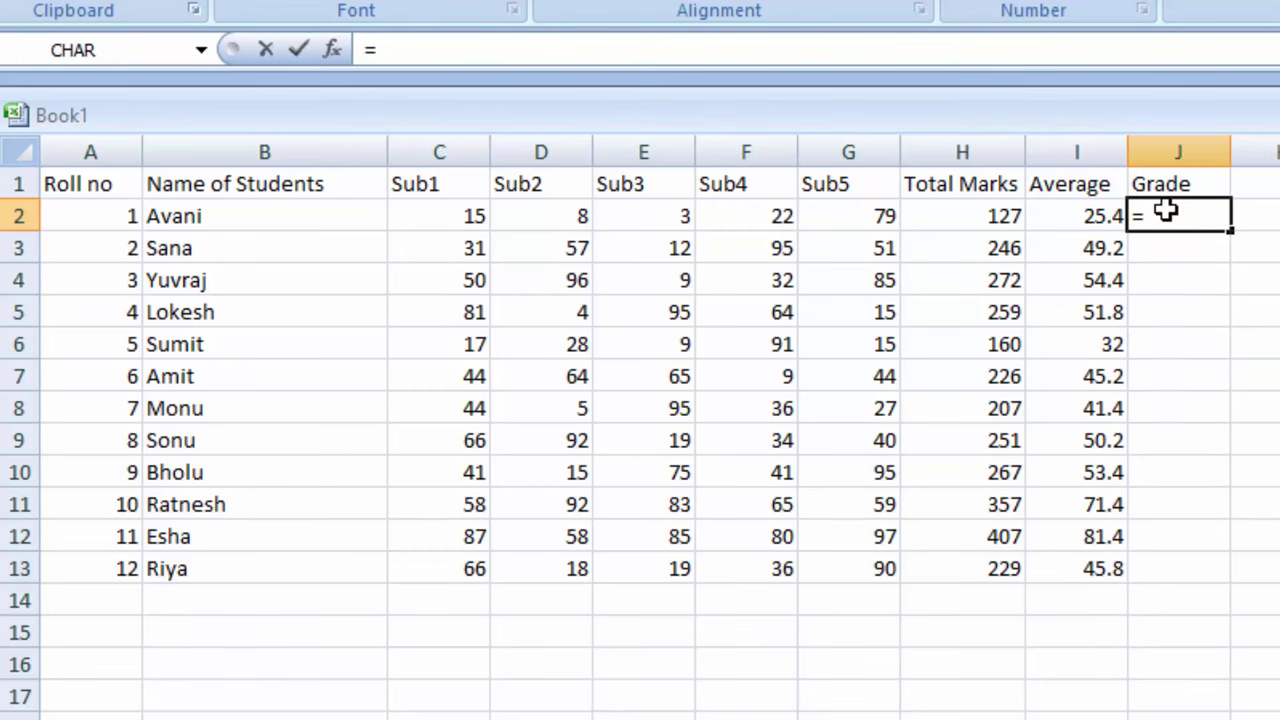
text(sw)
key(BackSpace)
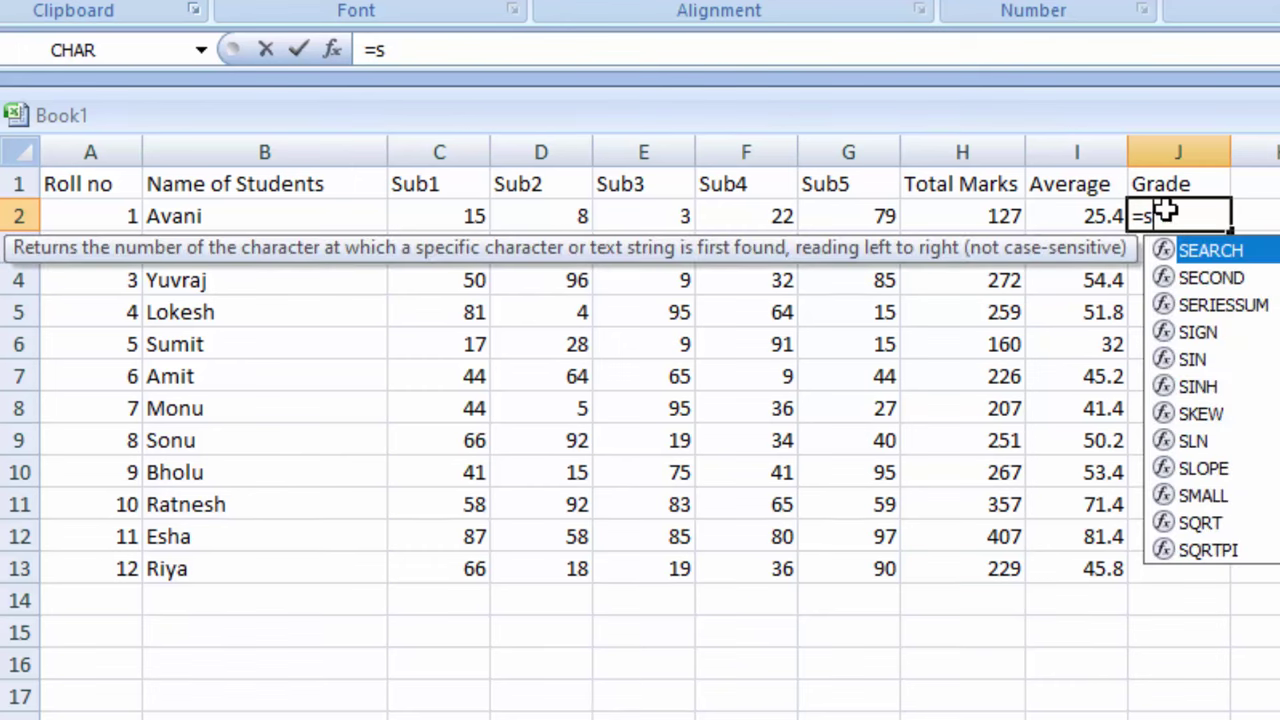
key(BackSpace)
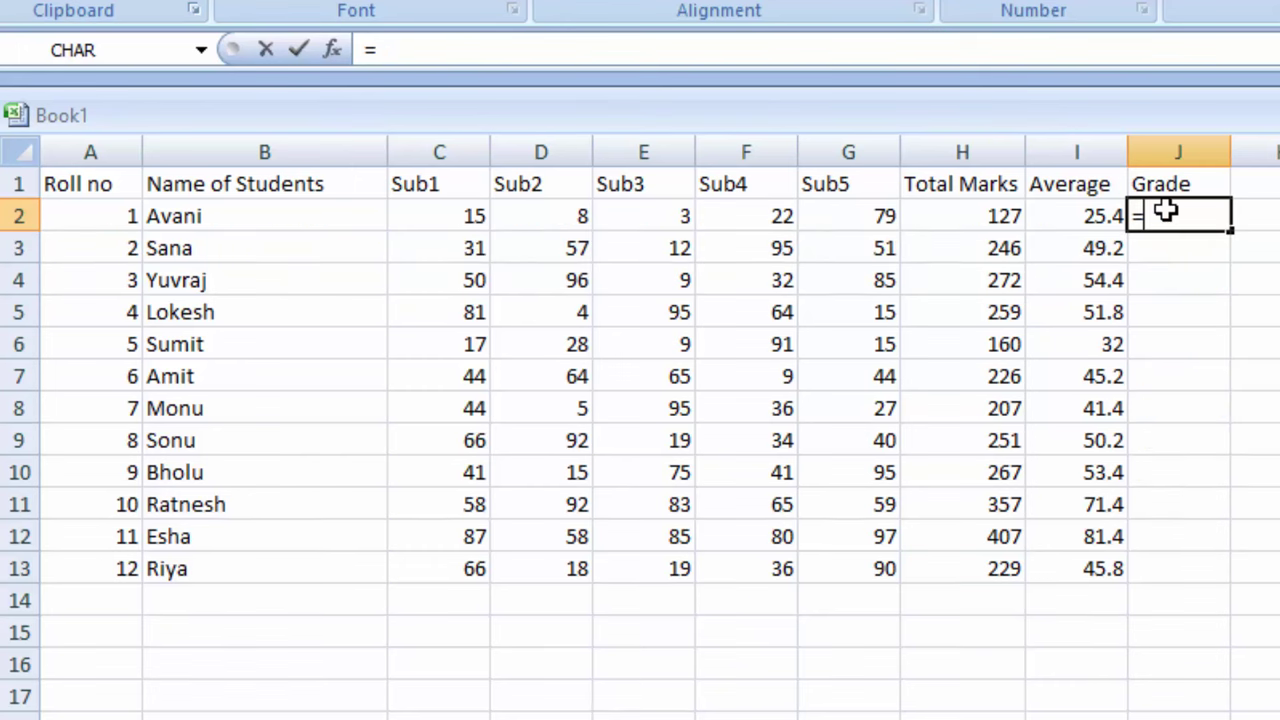
text(i)
key(Tab)
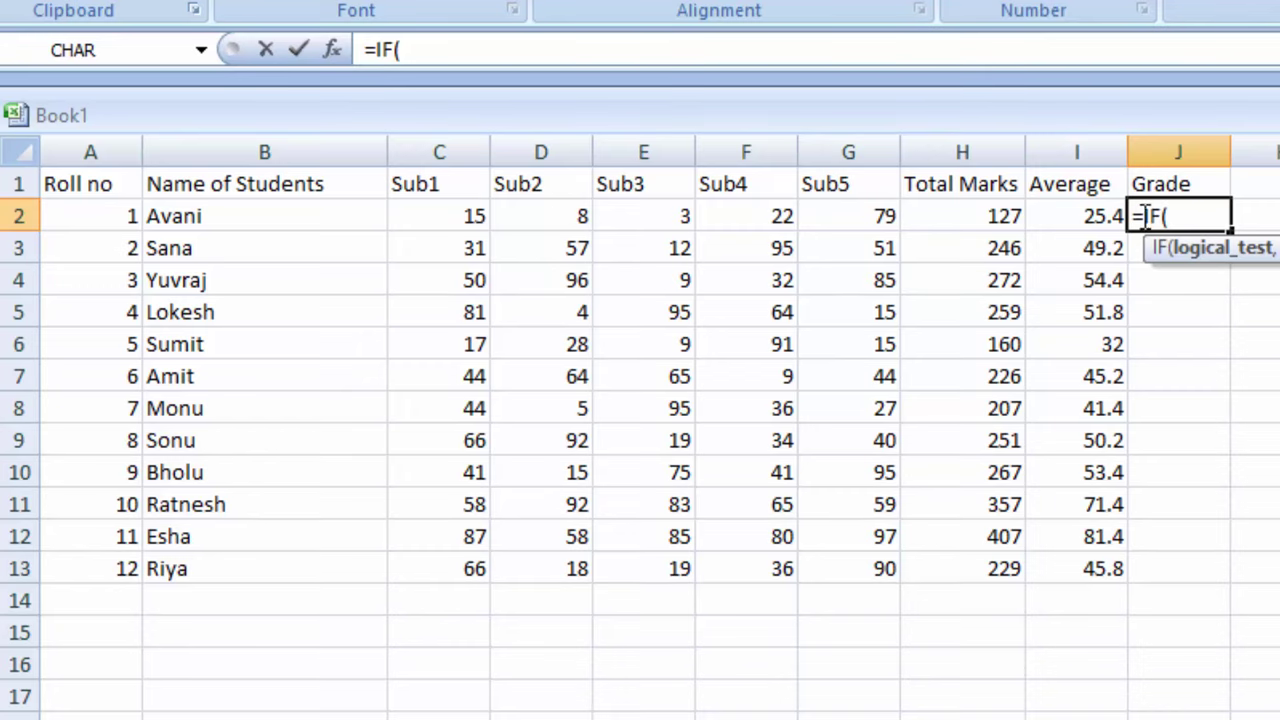
click(1088, 216)
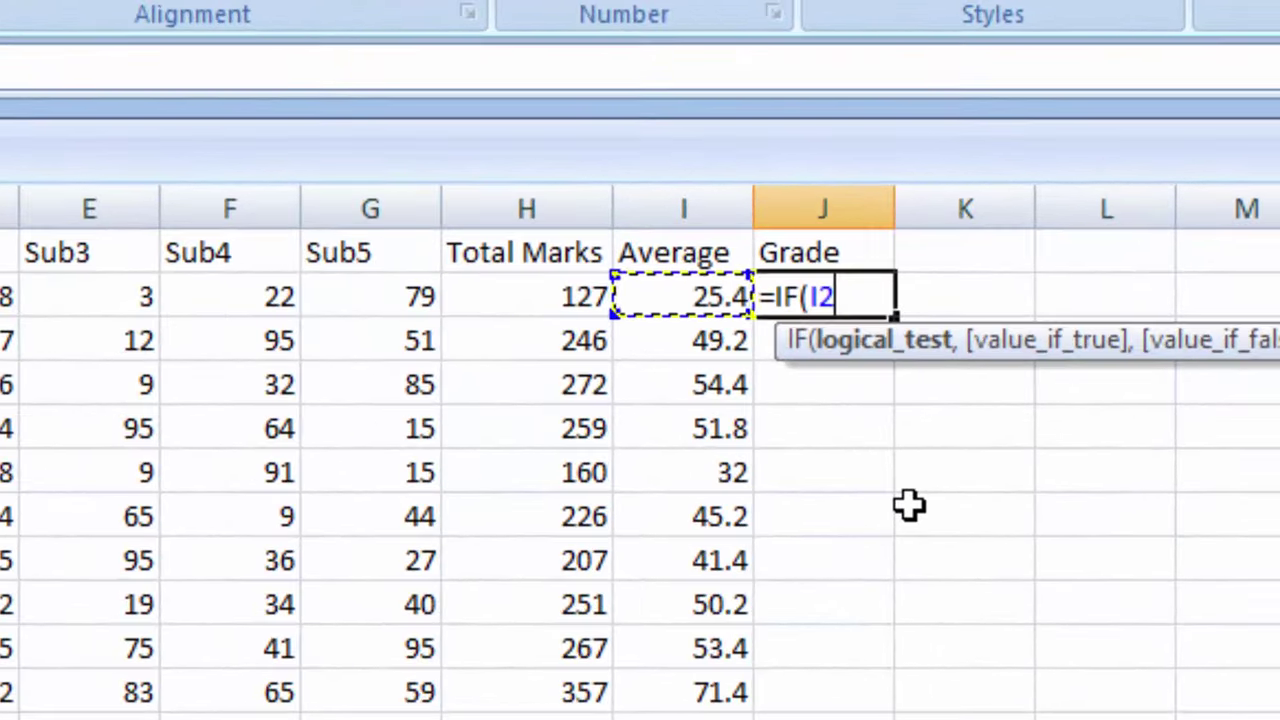
text(>=)
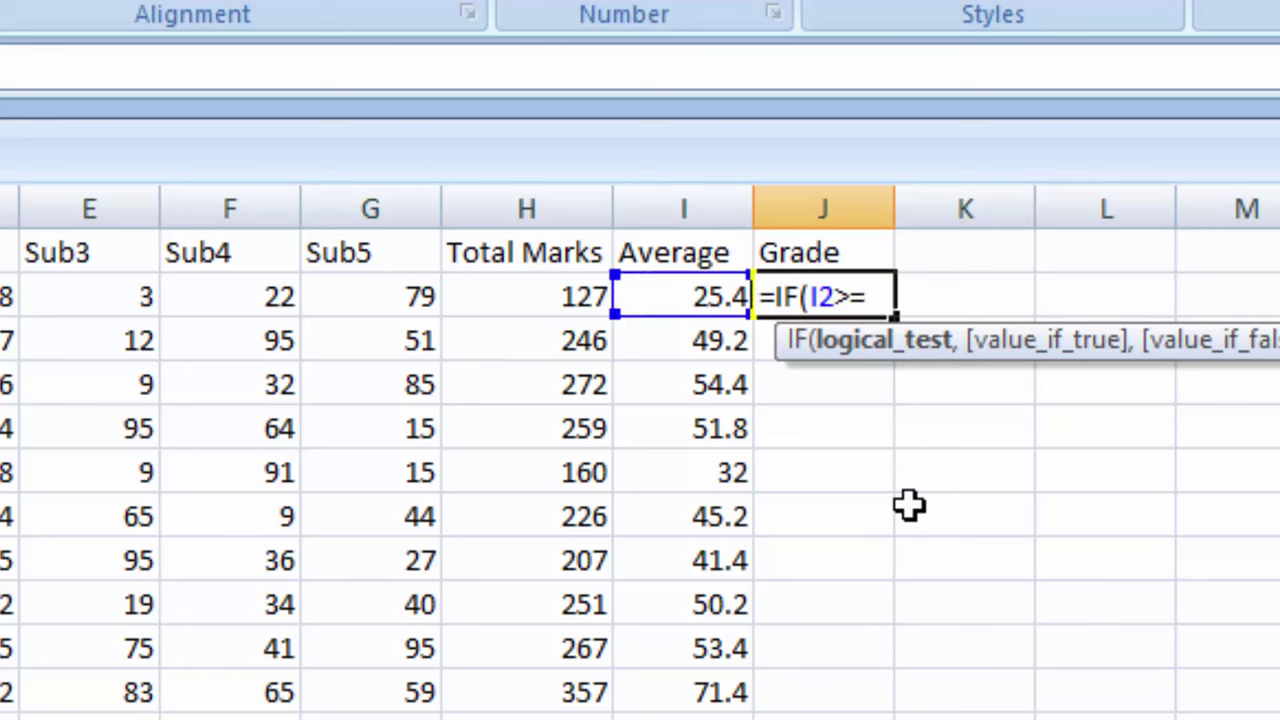
text(85,")
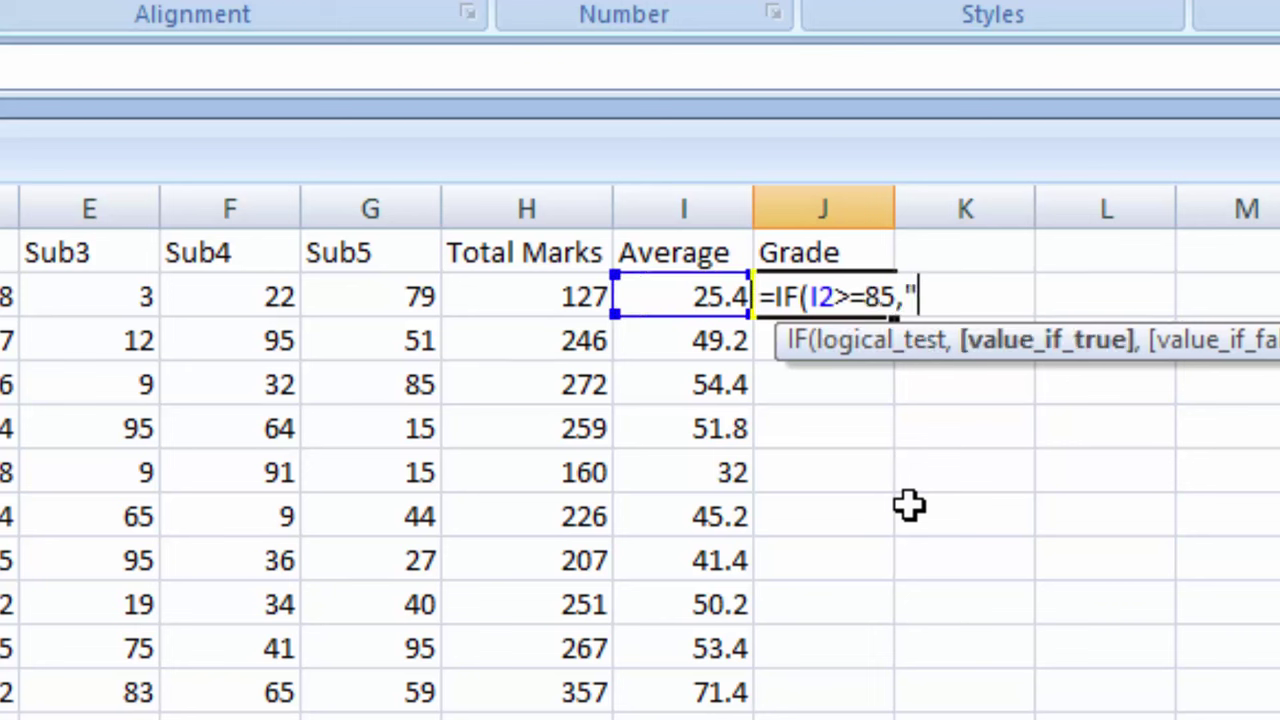
text(A)
text(")
text(++)
text(,)
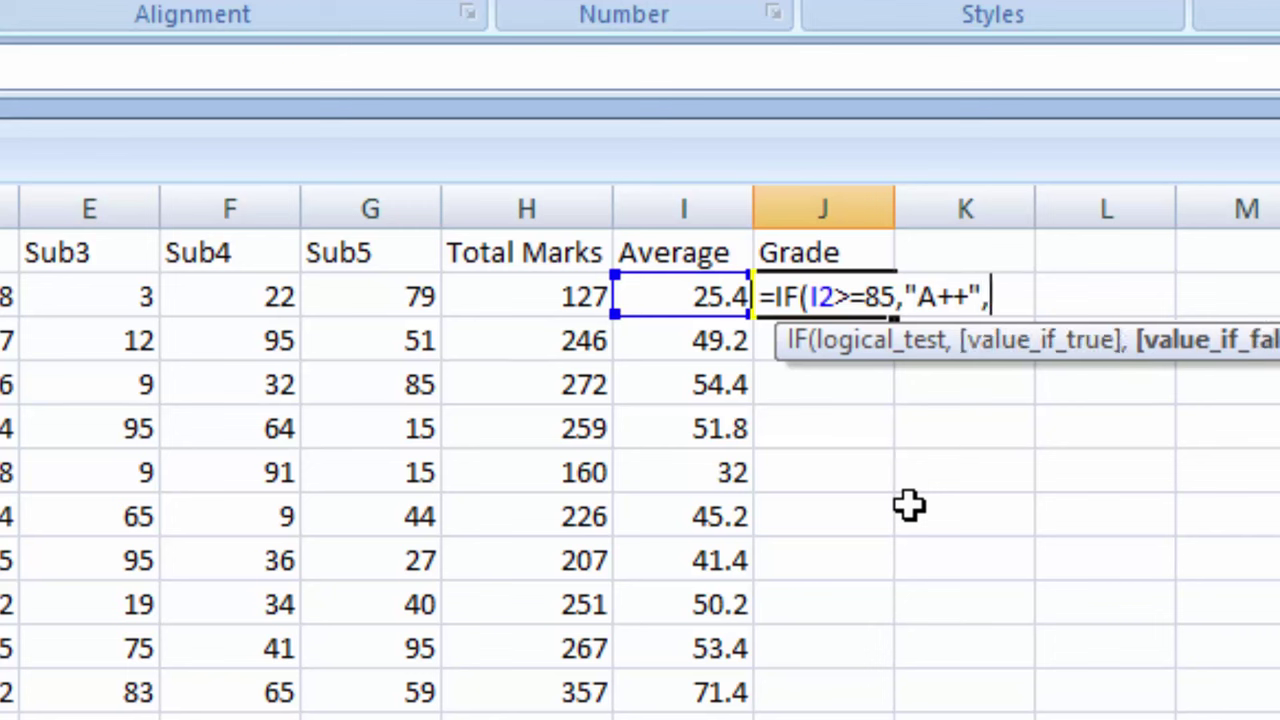
text(if)
key(Tab)
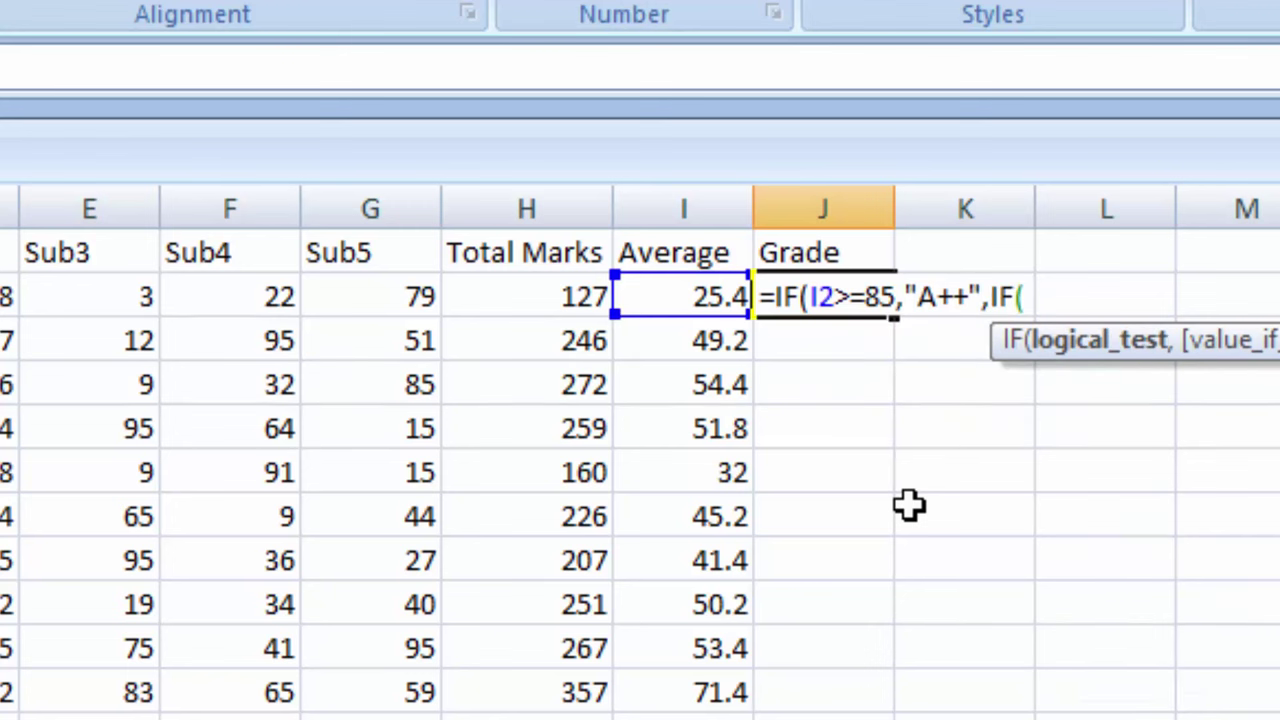
click(708, 296)
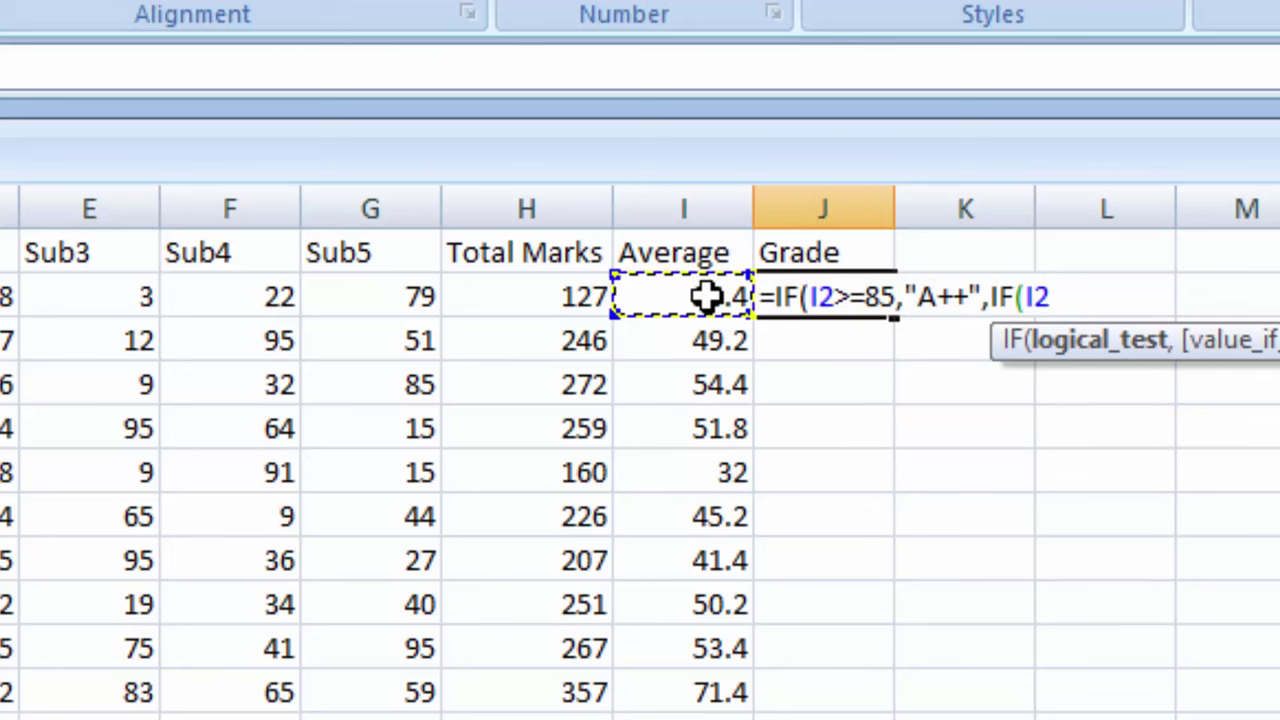
text(>=)
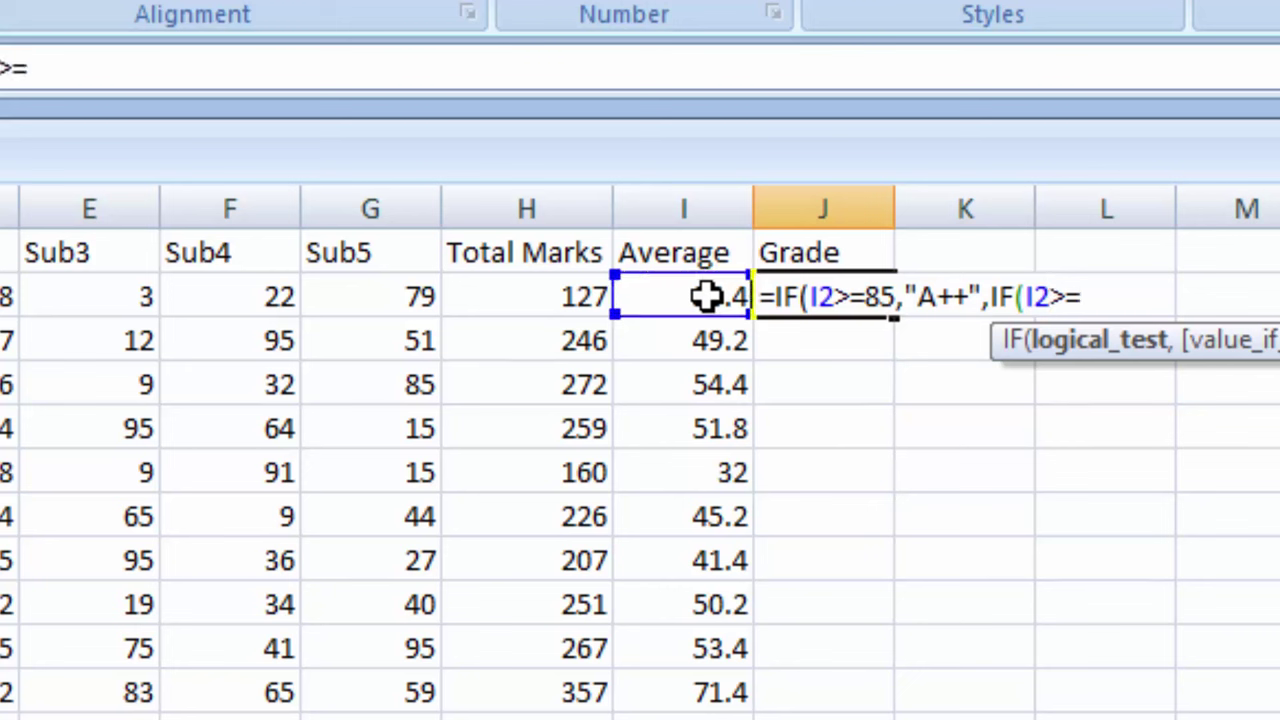
text(75,)
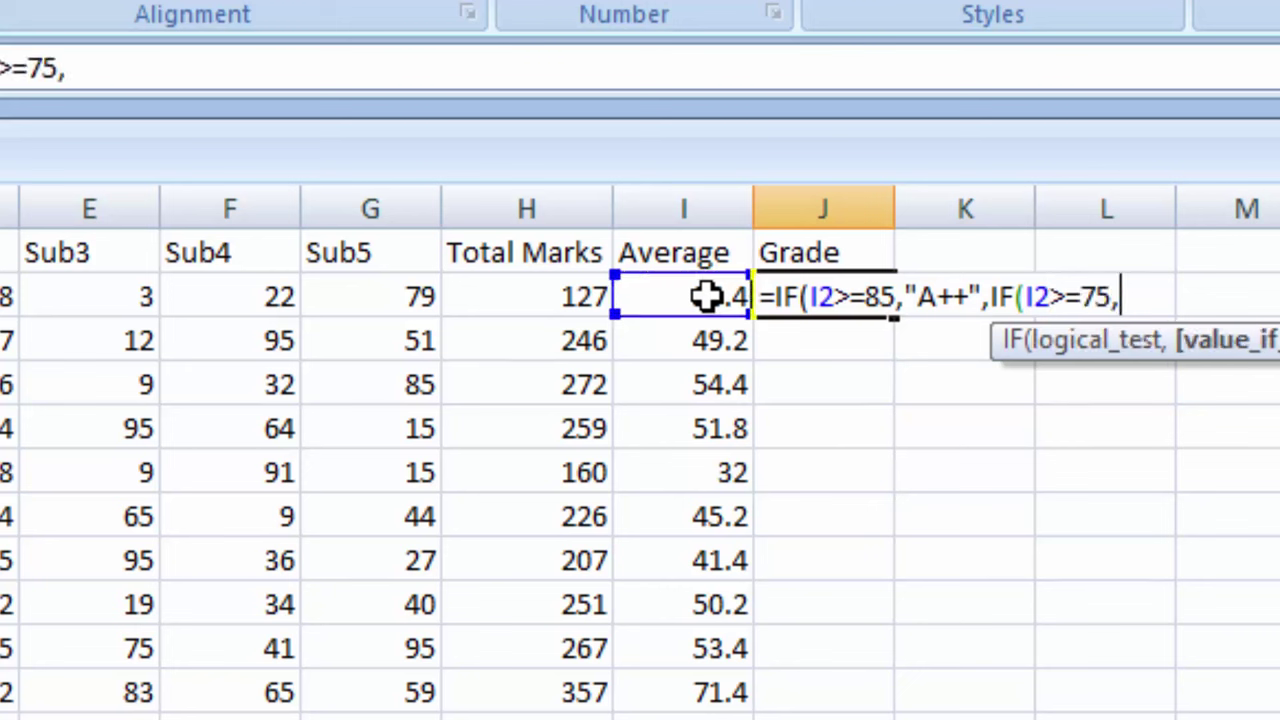
text("A")
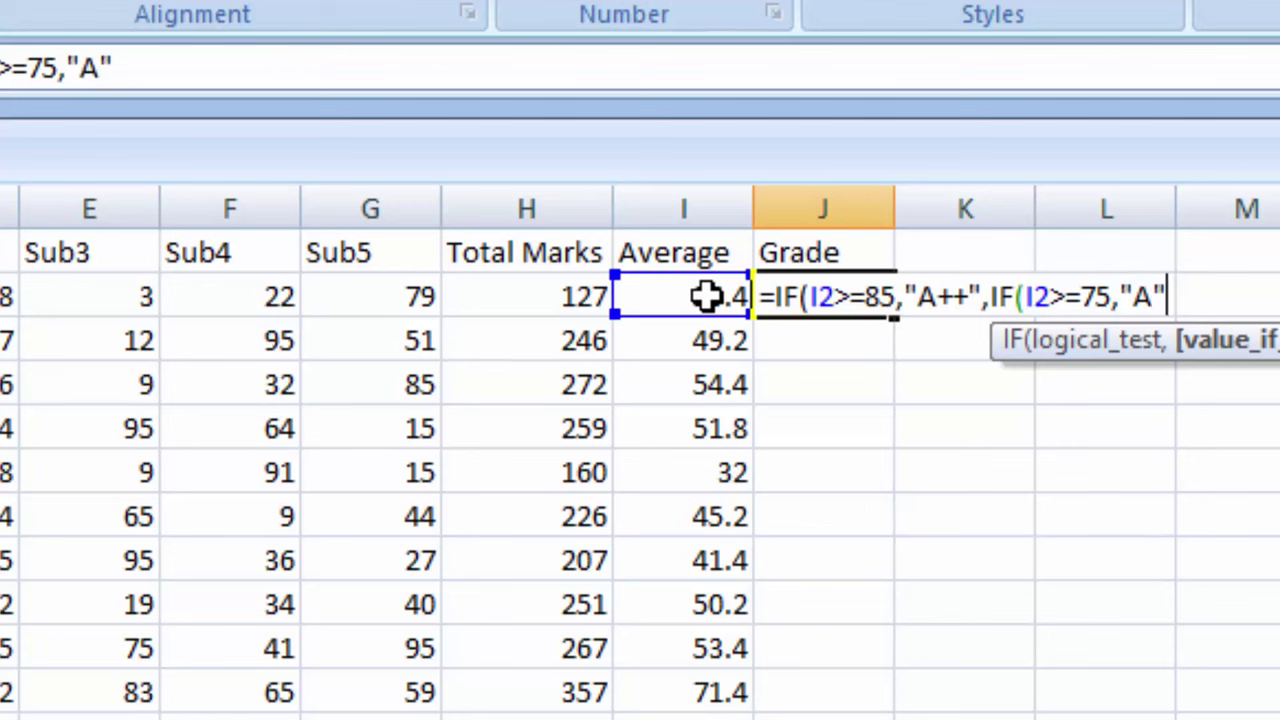
text(,i)
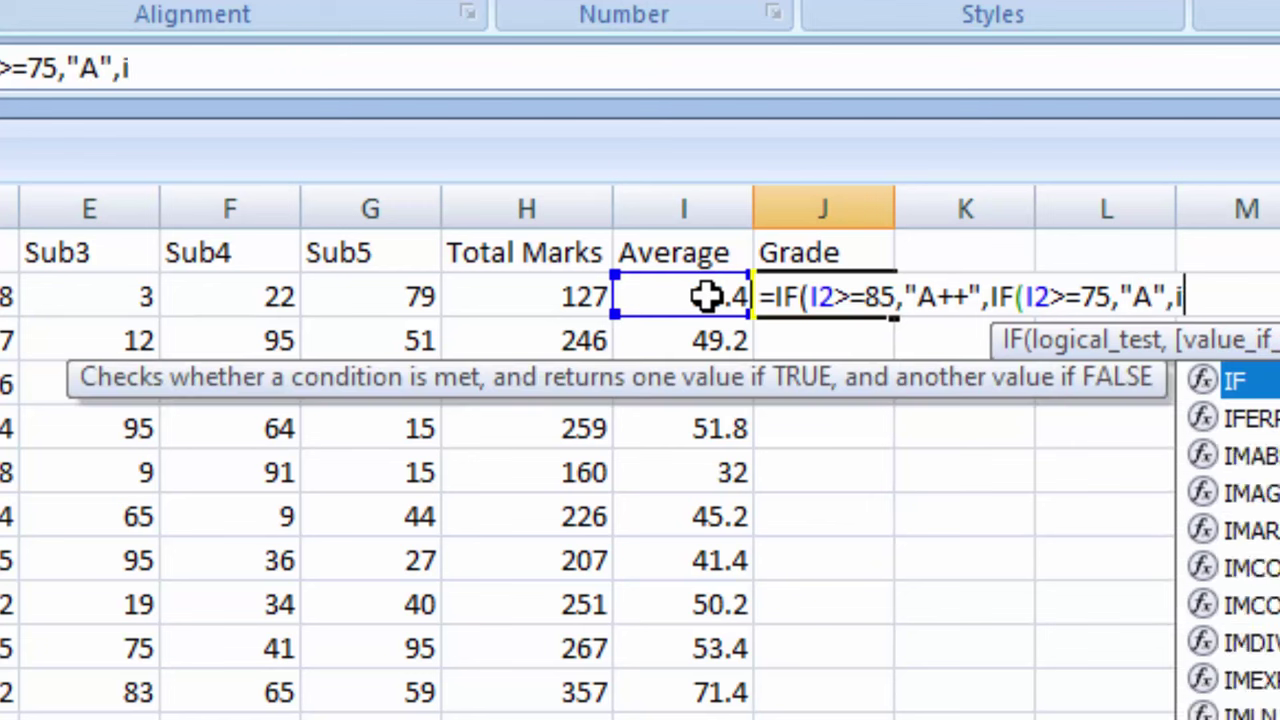
text(f()
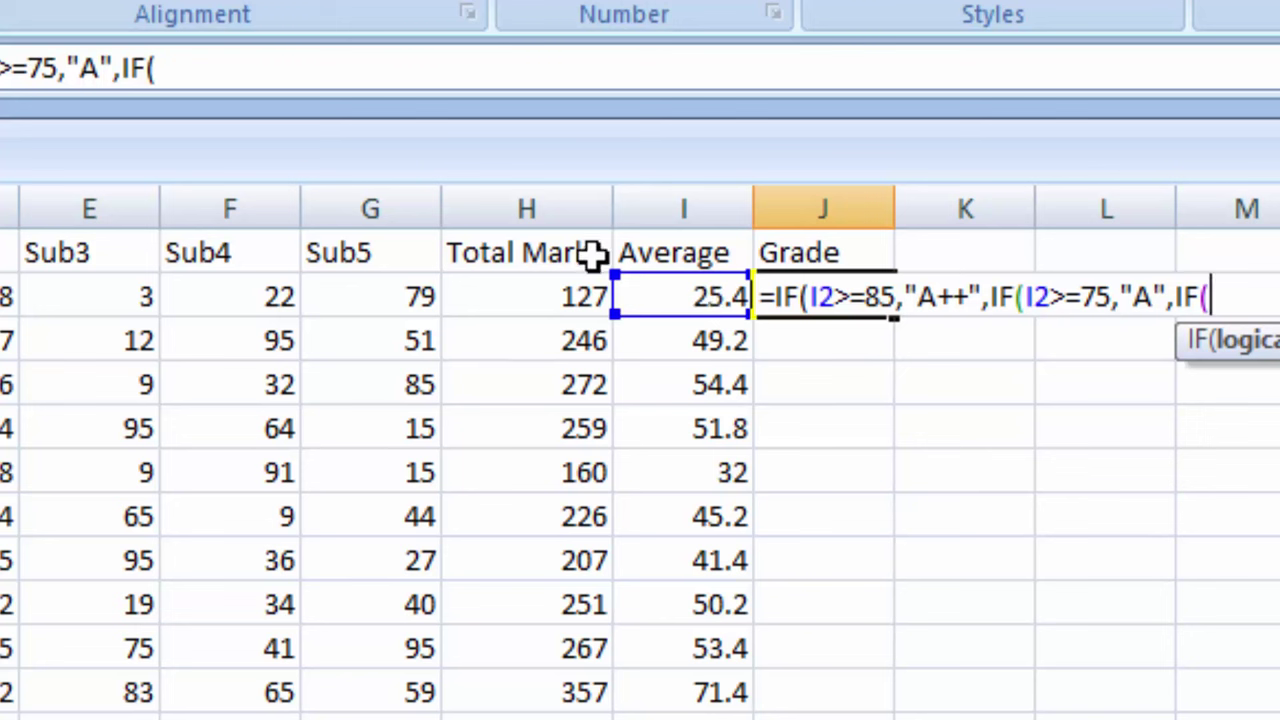
Complete the nesting with B at 65, C at 55, D at 50, otherwise "Failed", and commit
click(685, 300)
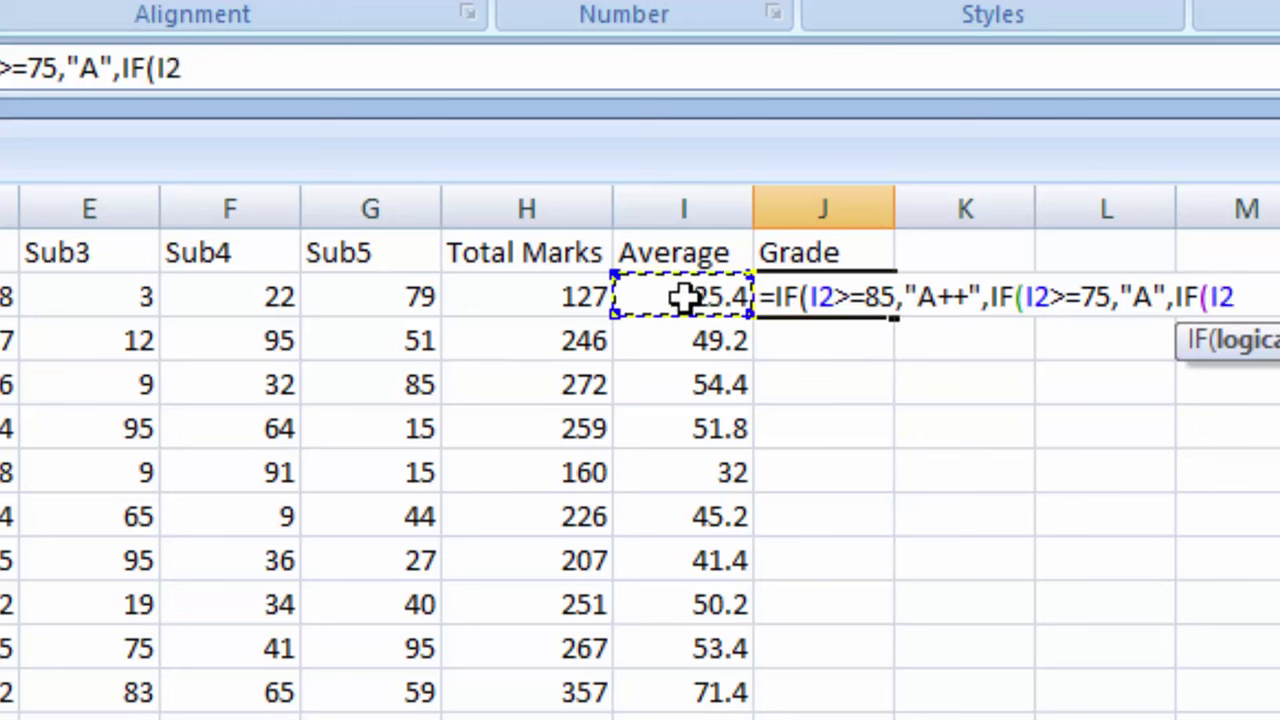
text(>=)
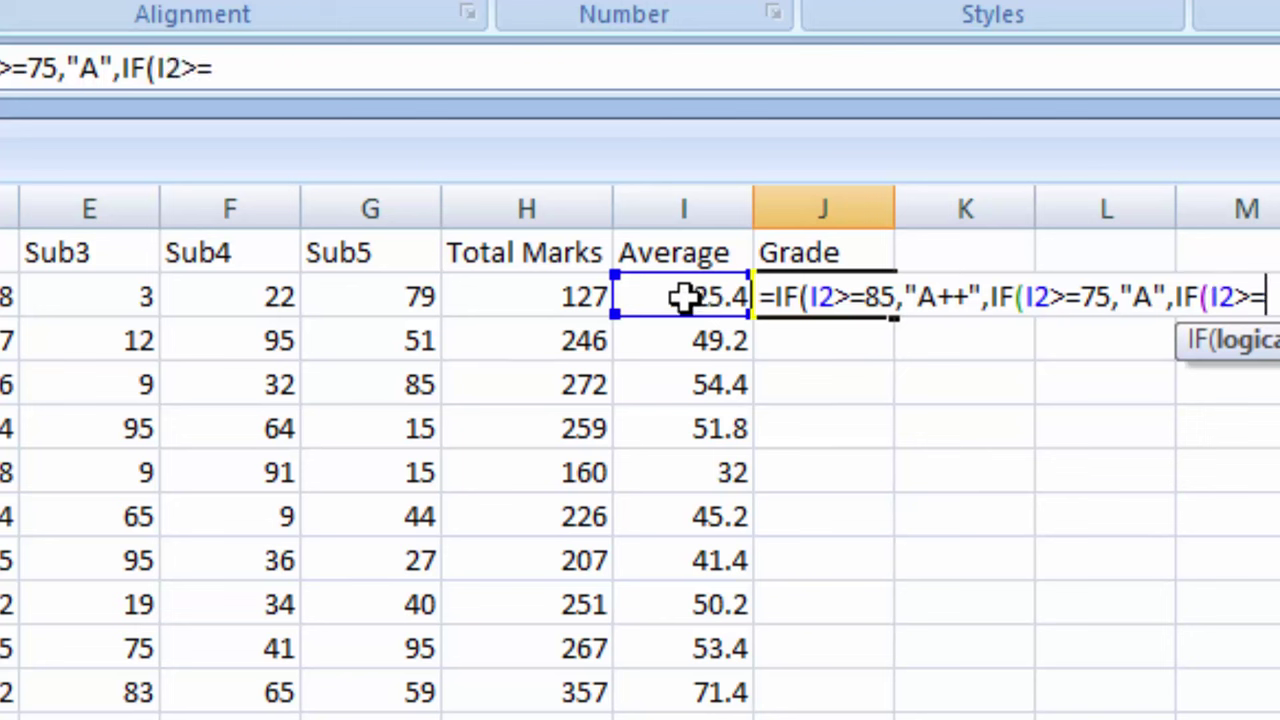
text(65)
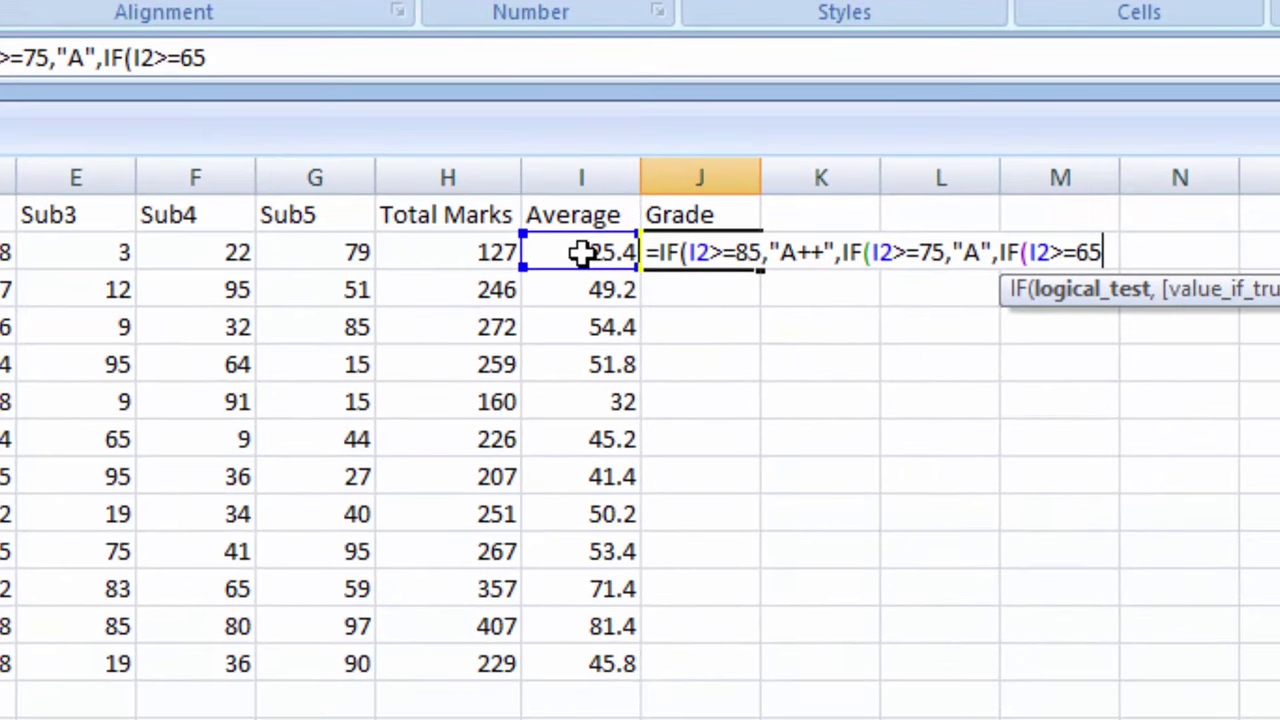
text(,")
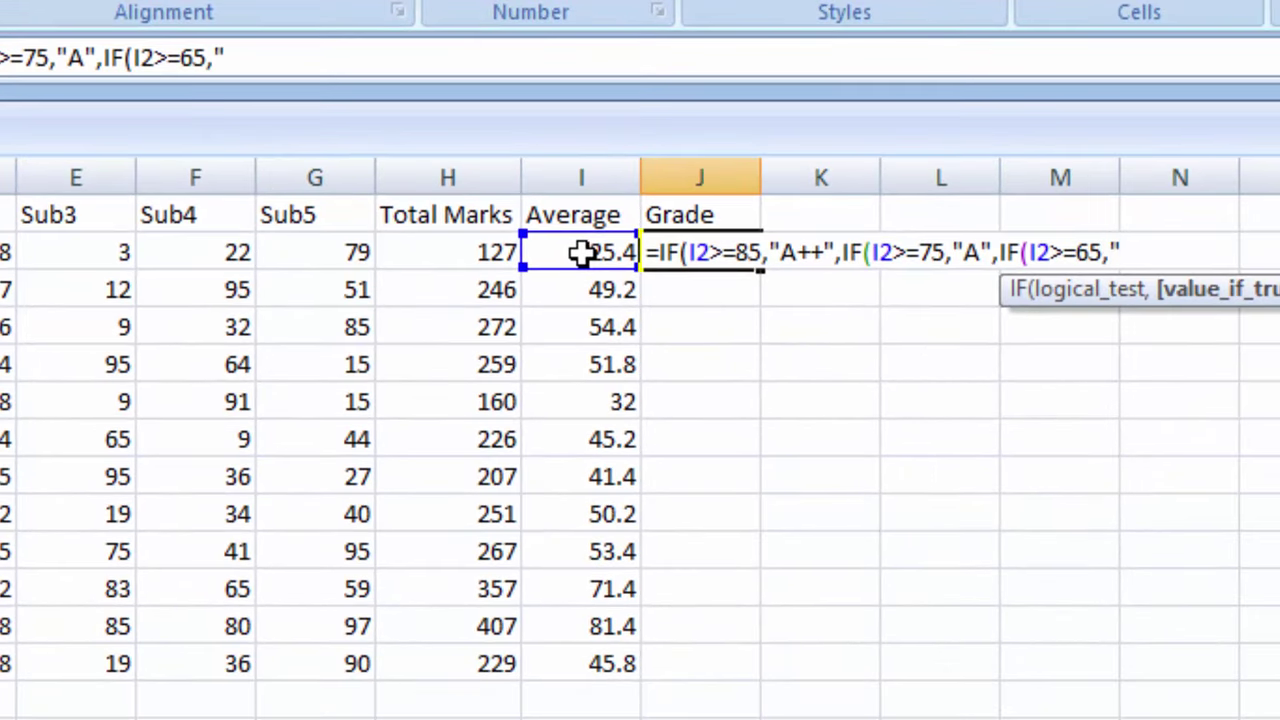
text(B")
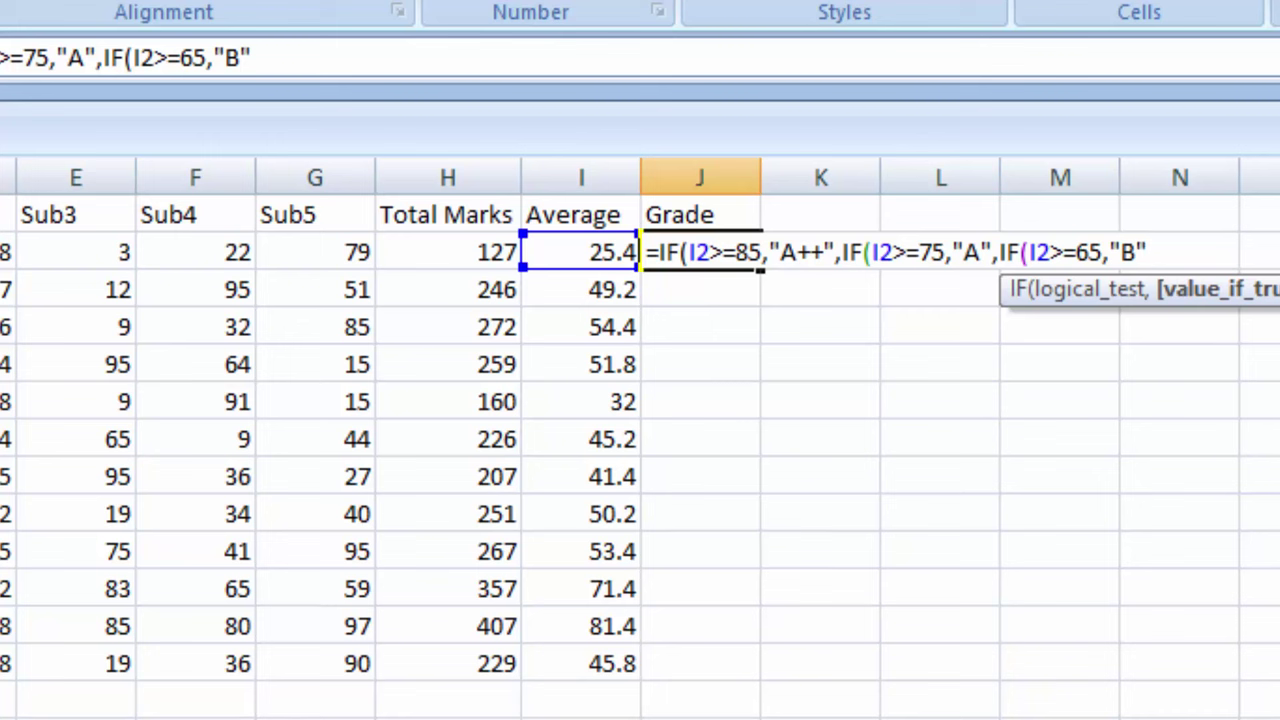
text(,if()
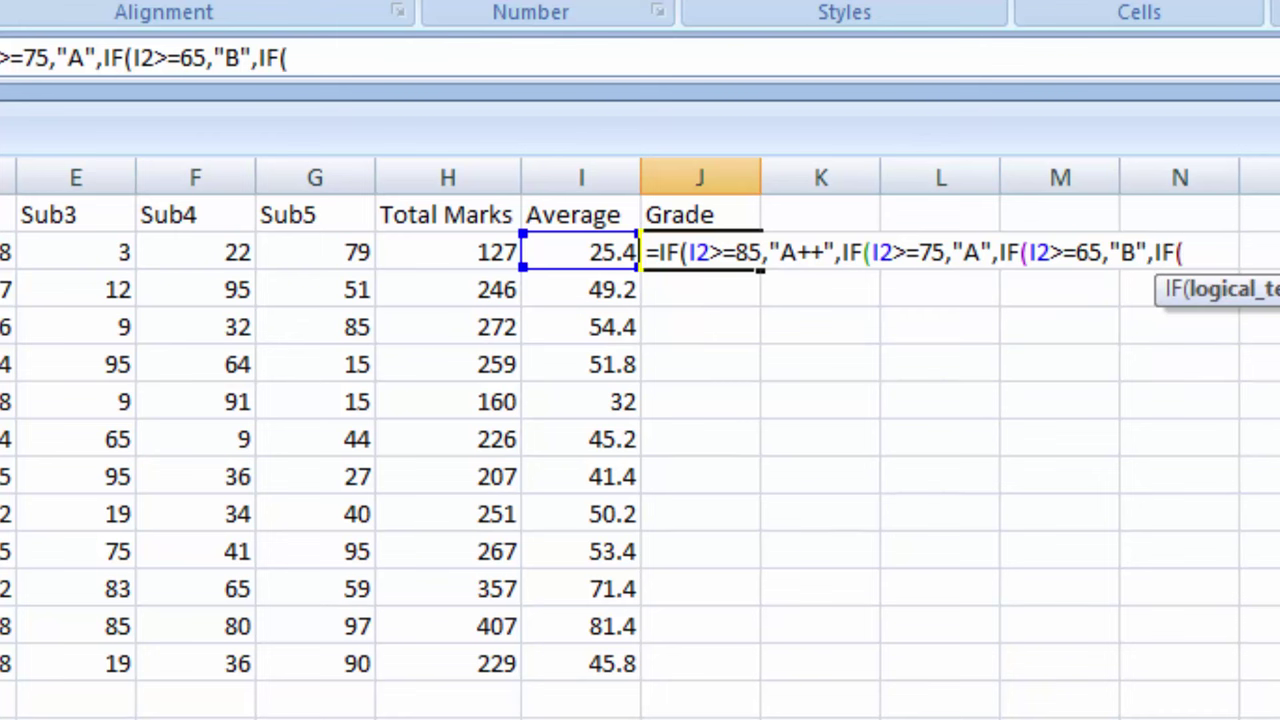
click(580, 251)
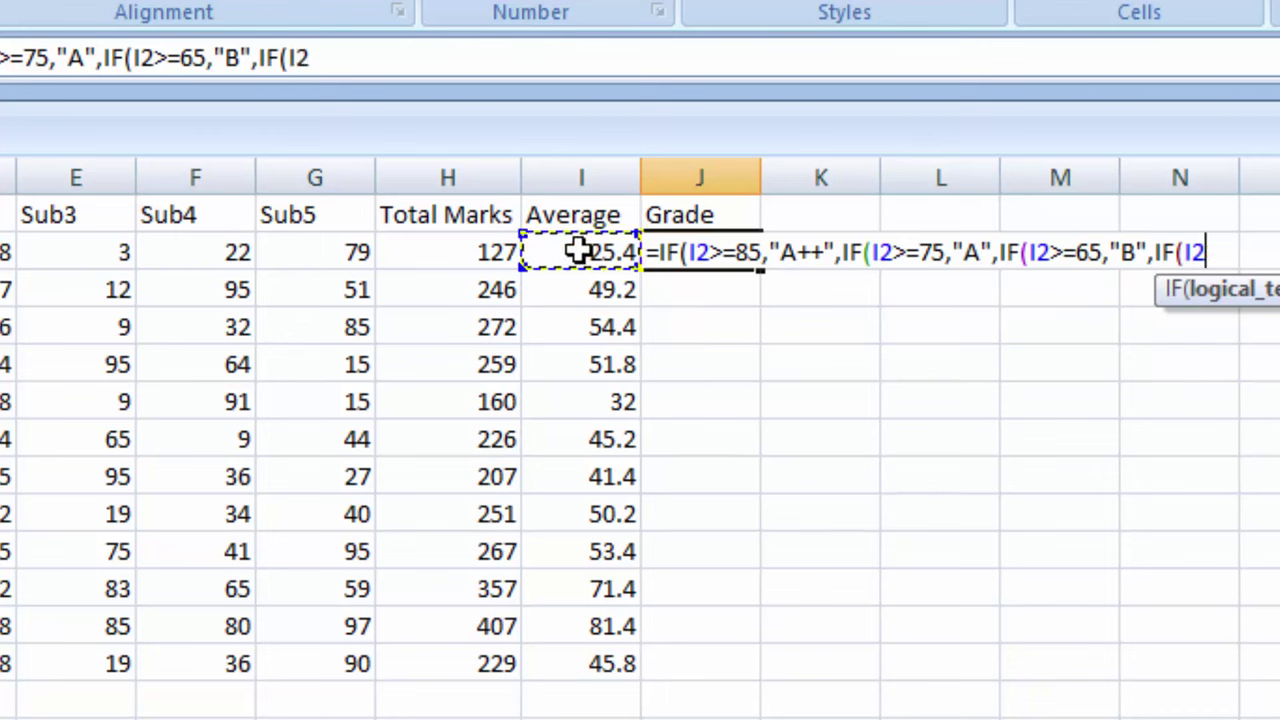
text(>=)
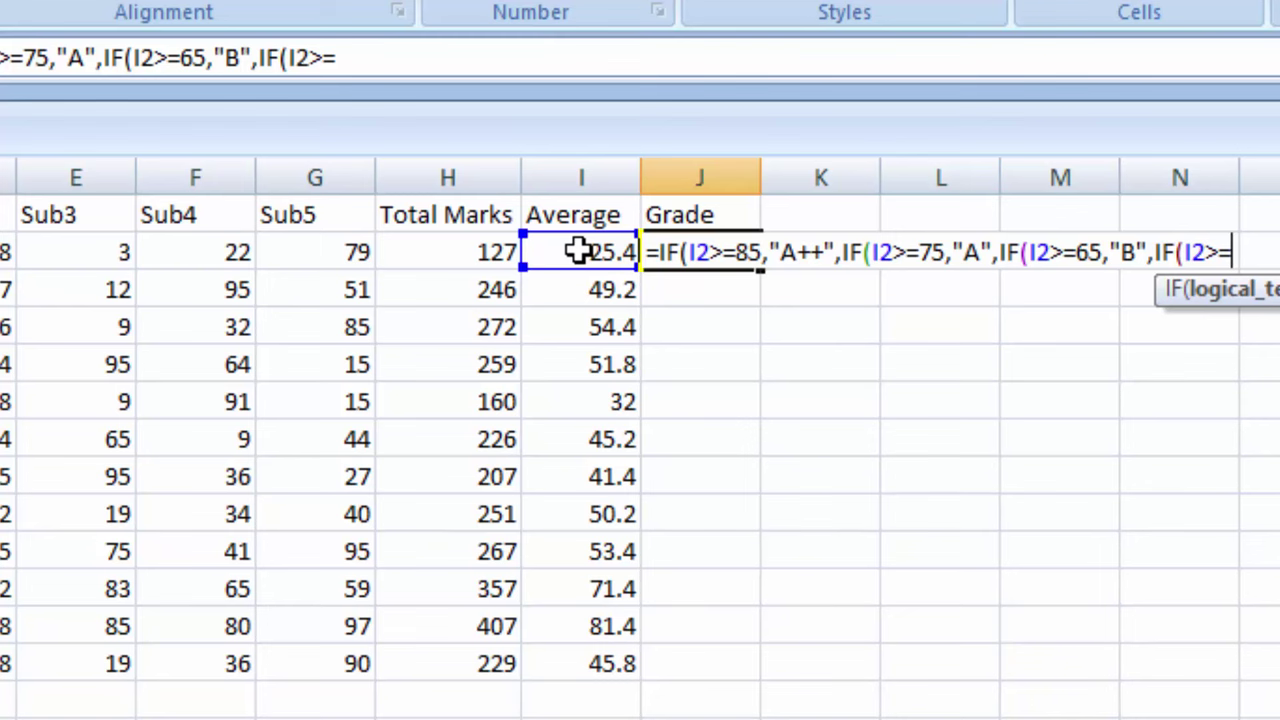
text(55,")
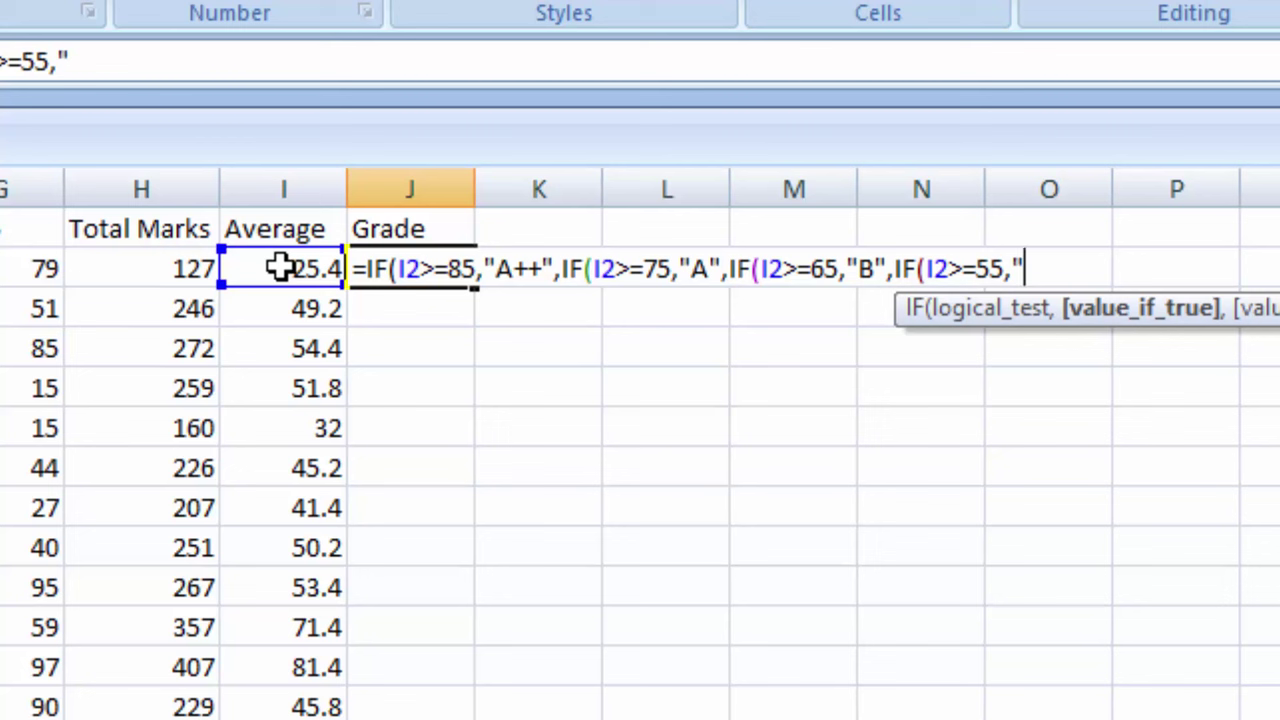
text(C",)
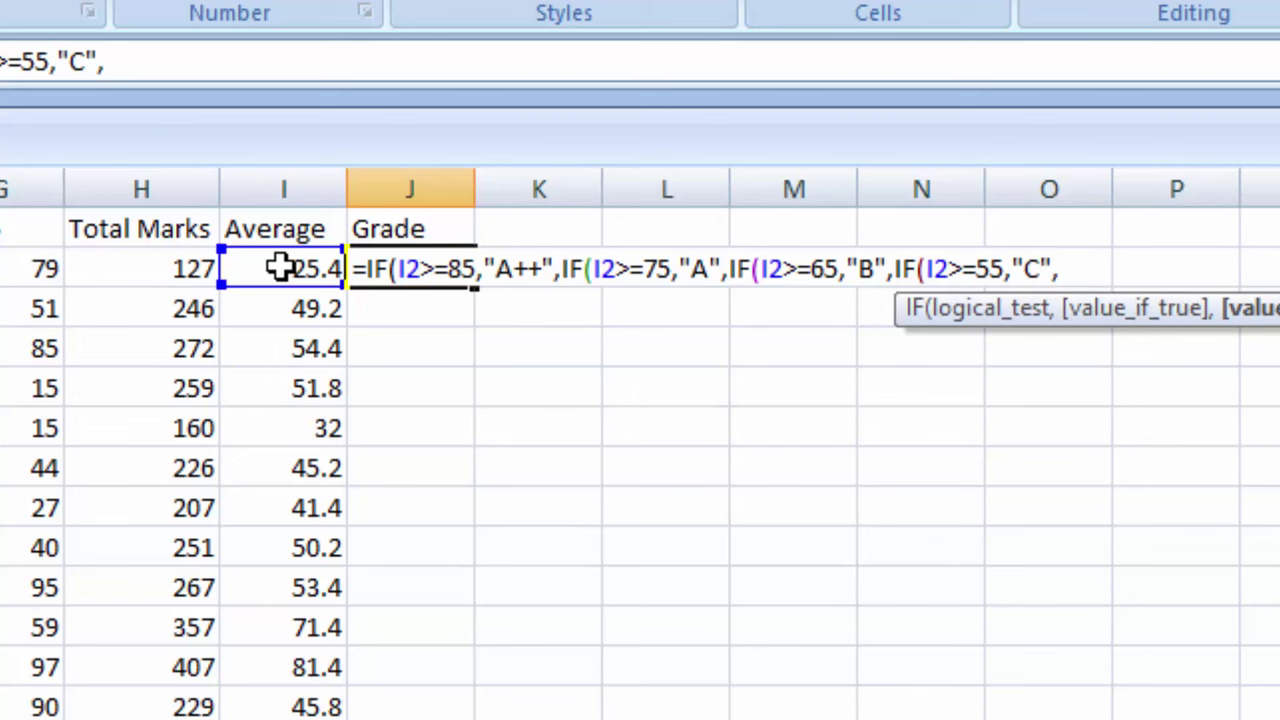
text(if)
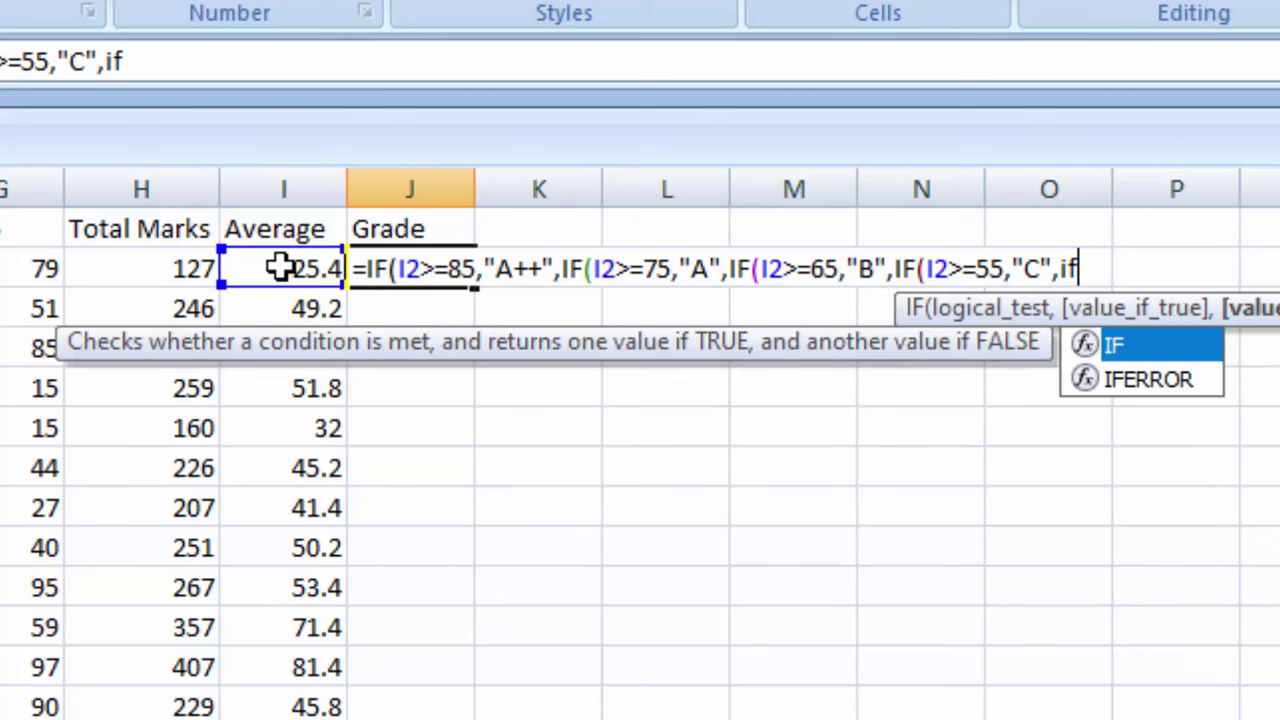
key(Tab)
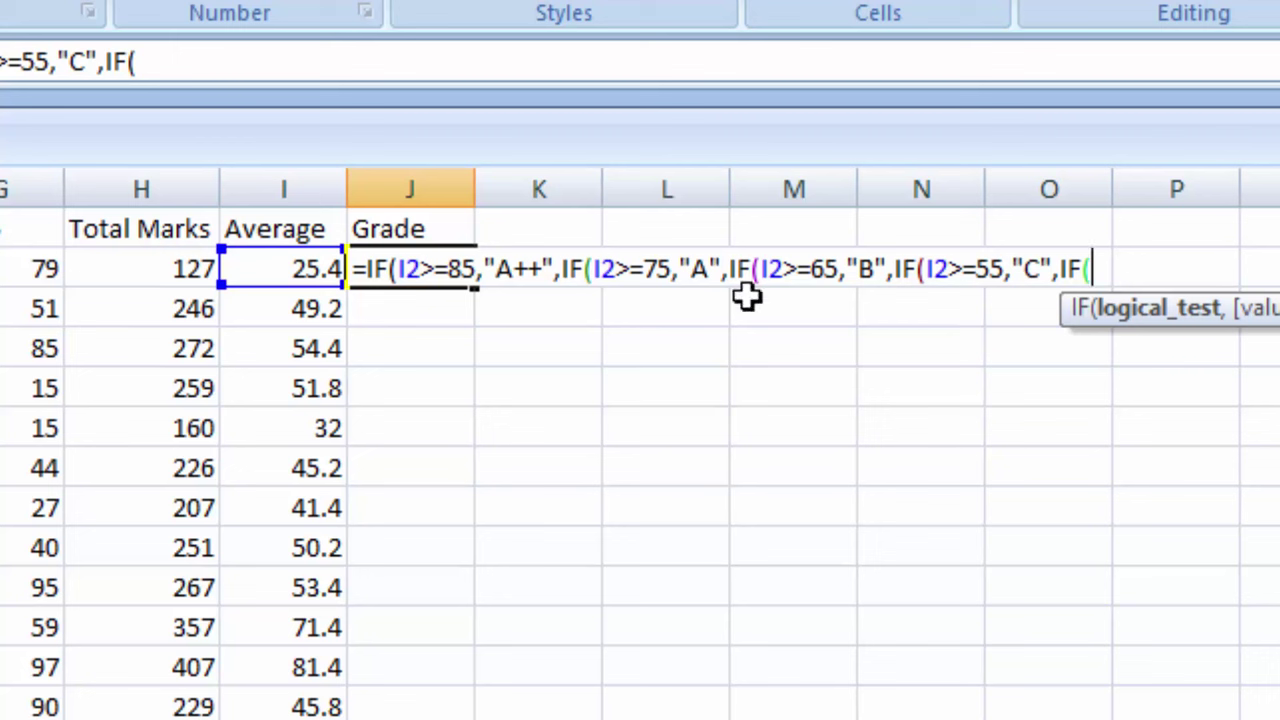
click(275, 270)
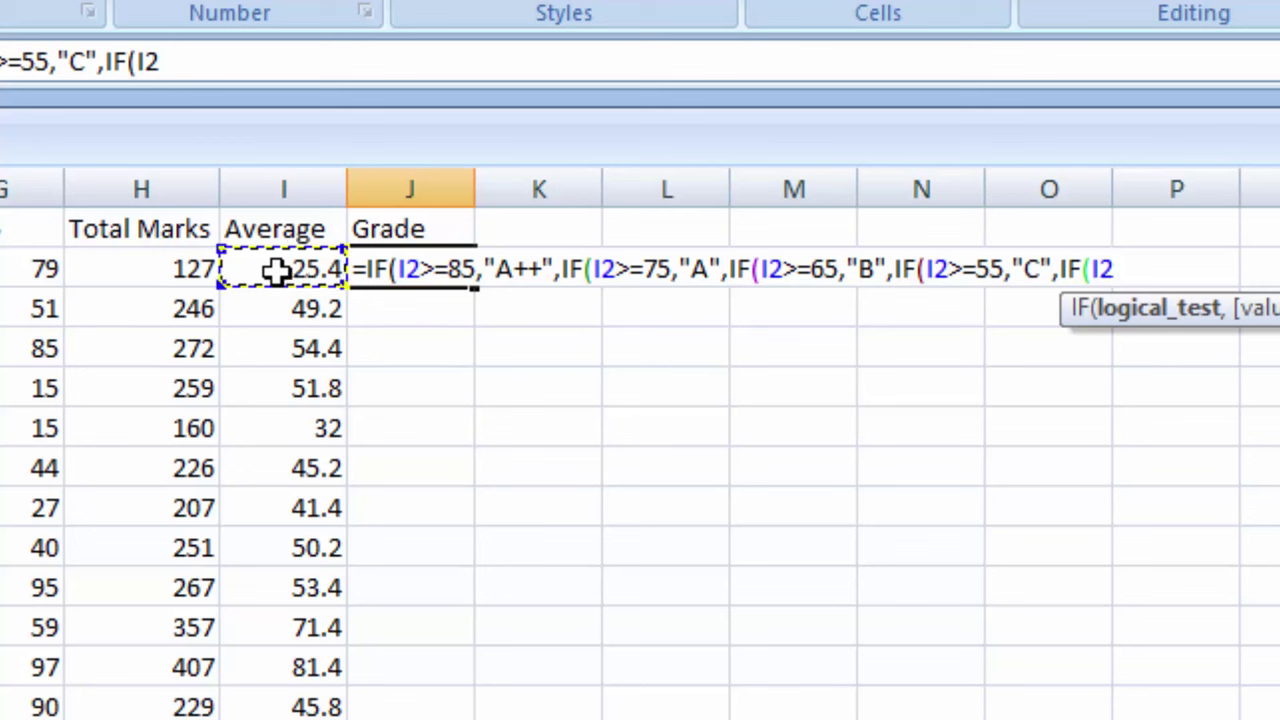
text(>=5)
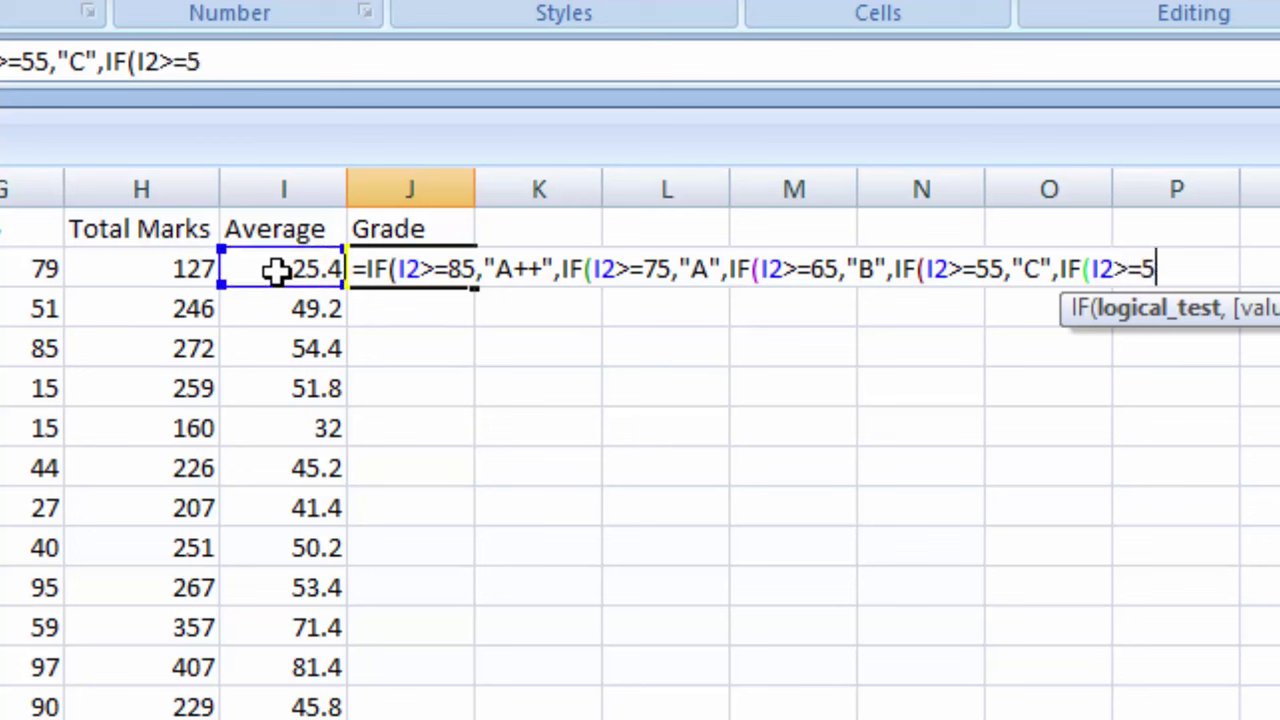
text(0,)
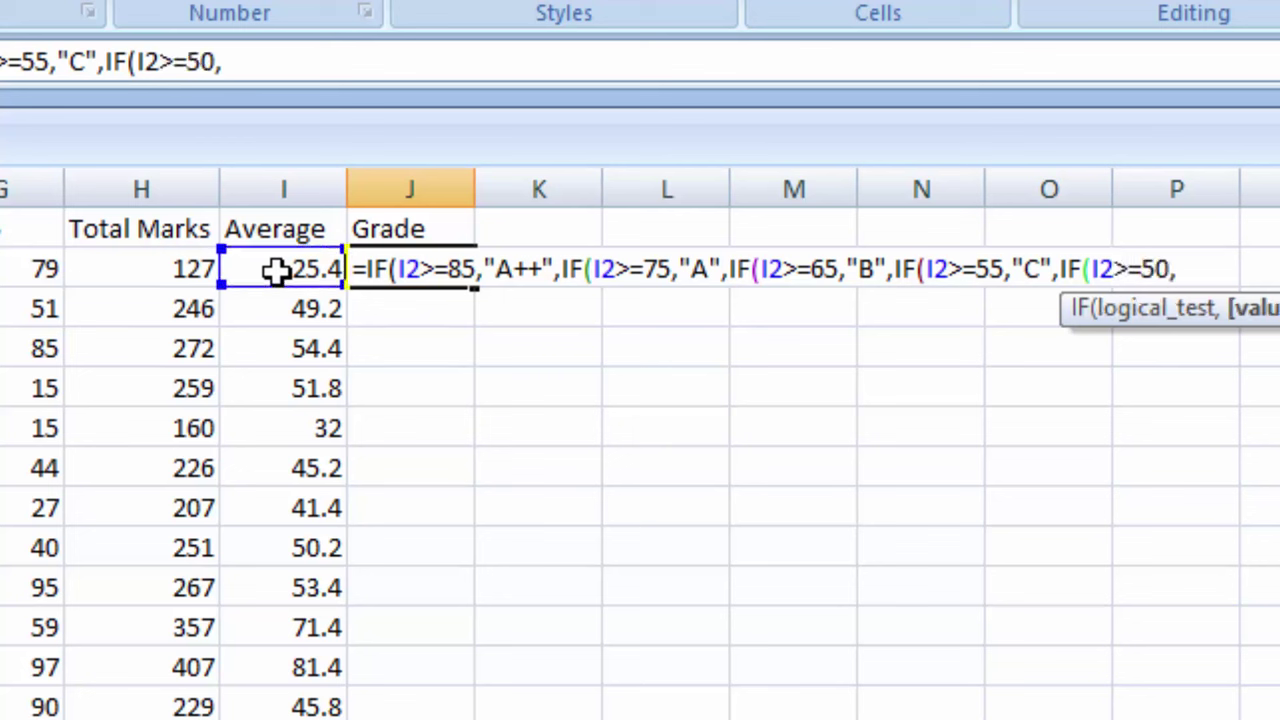
text("D)
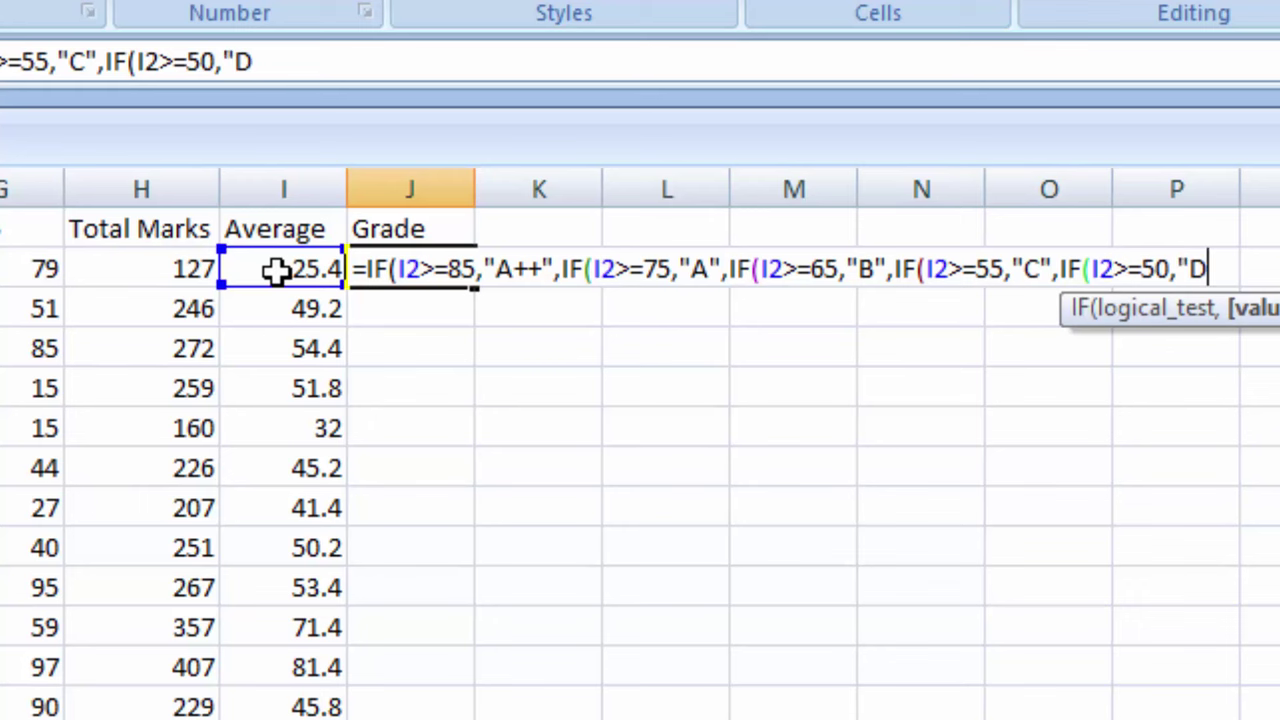
text(",")
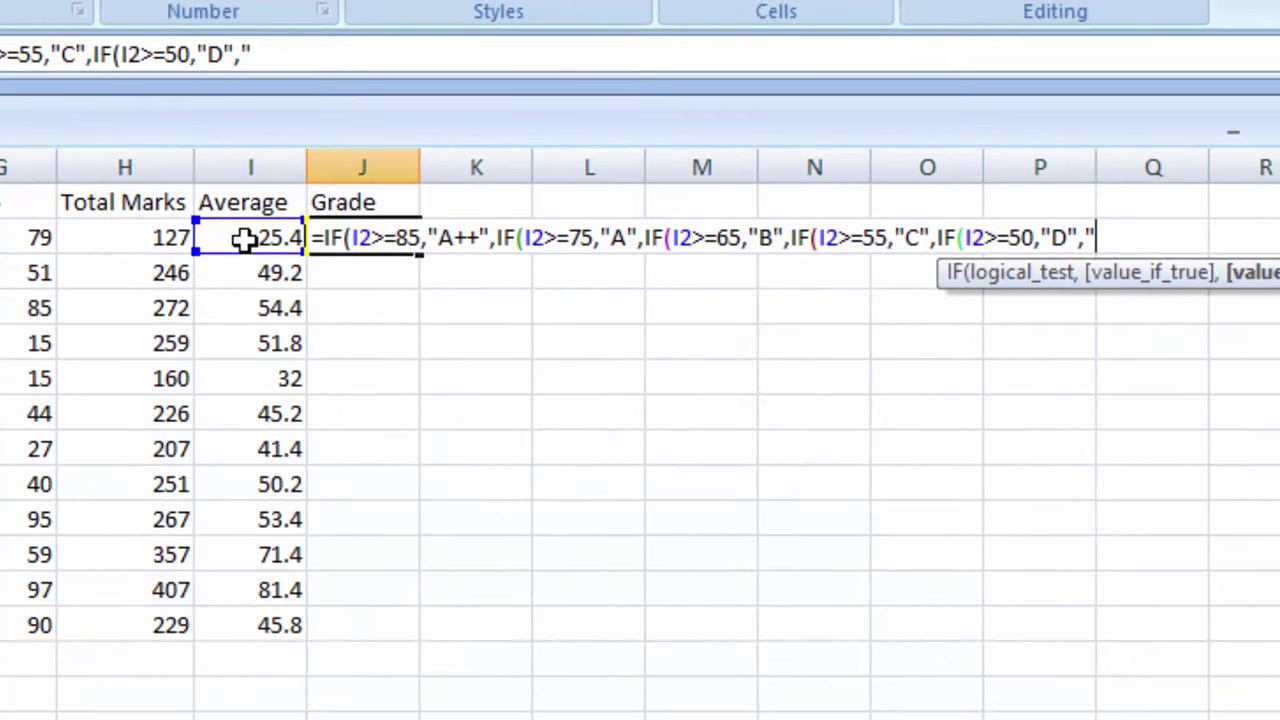
text(Fai)
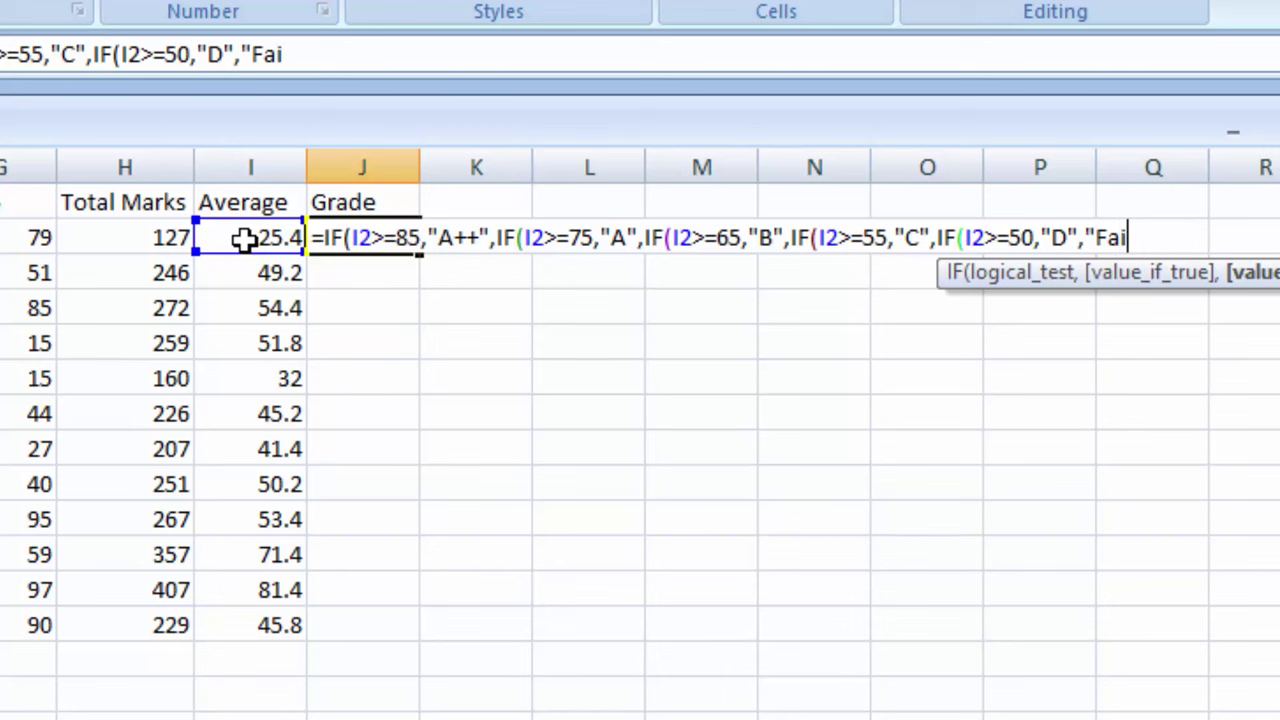
text(led"))
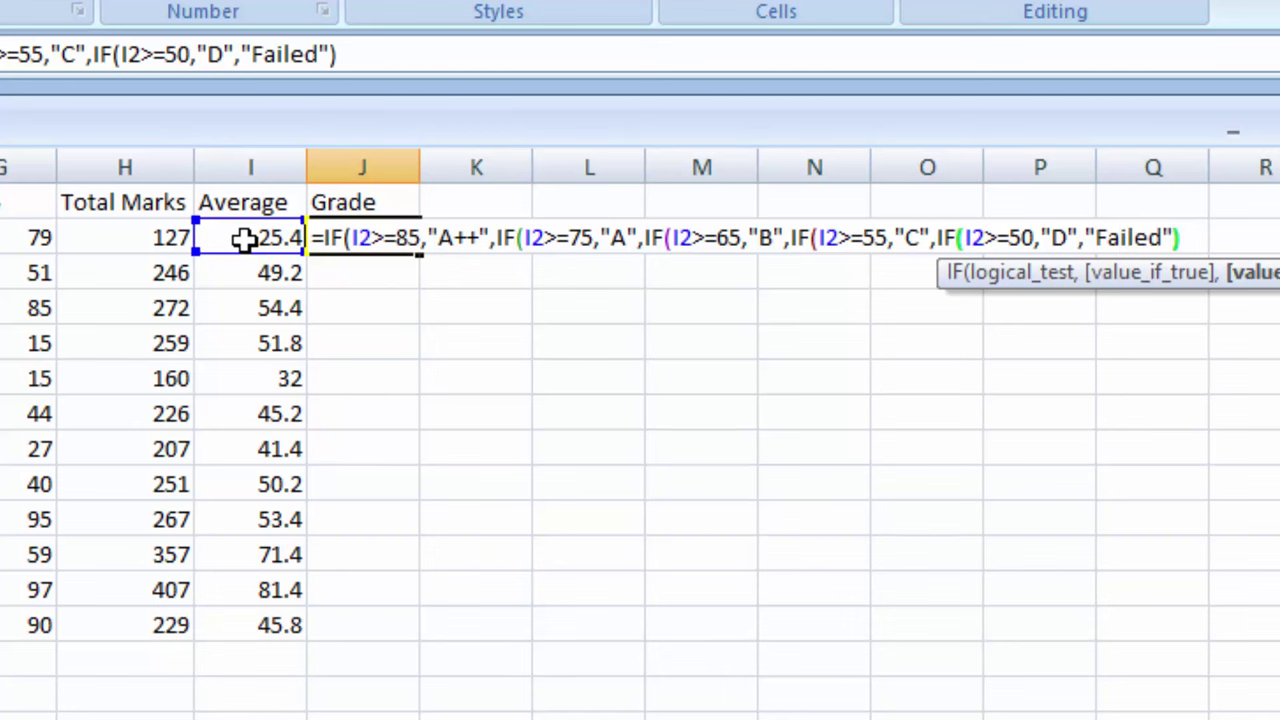
text()))
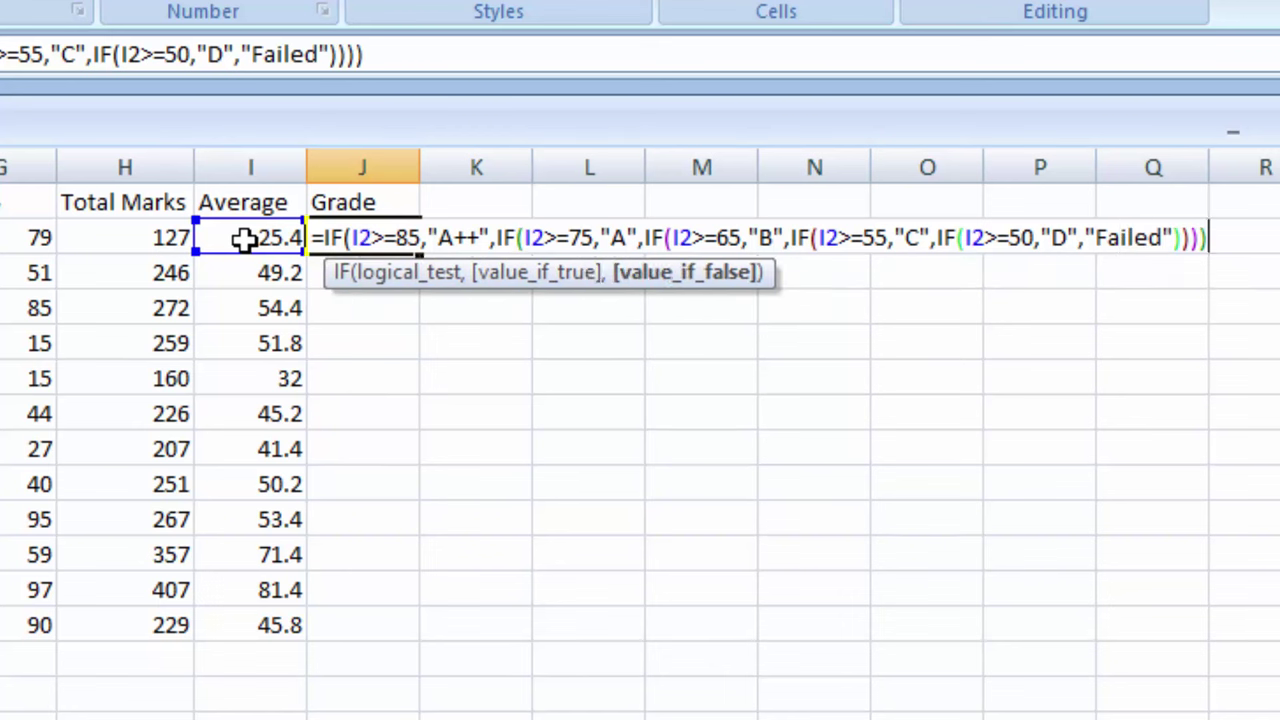
key(Return)
key(Return)
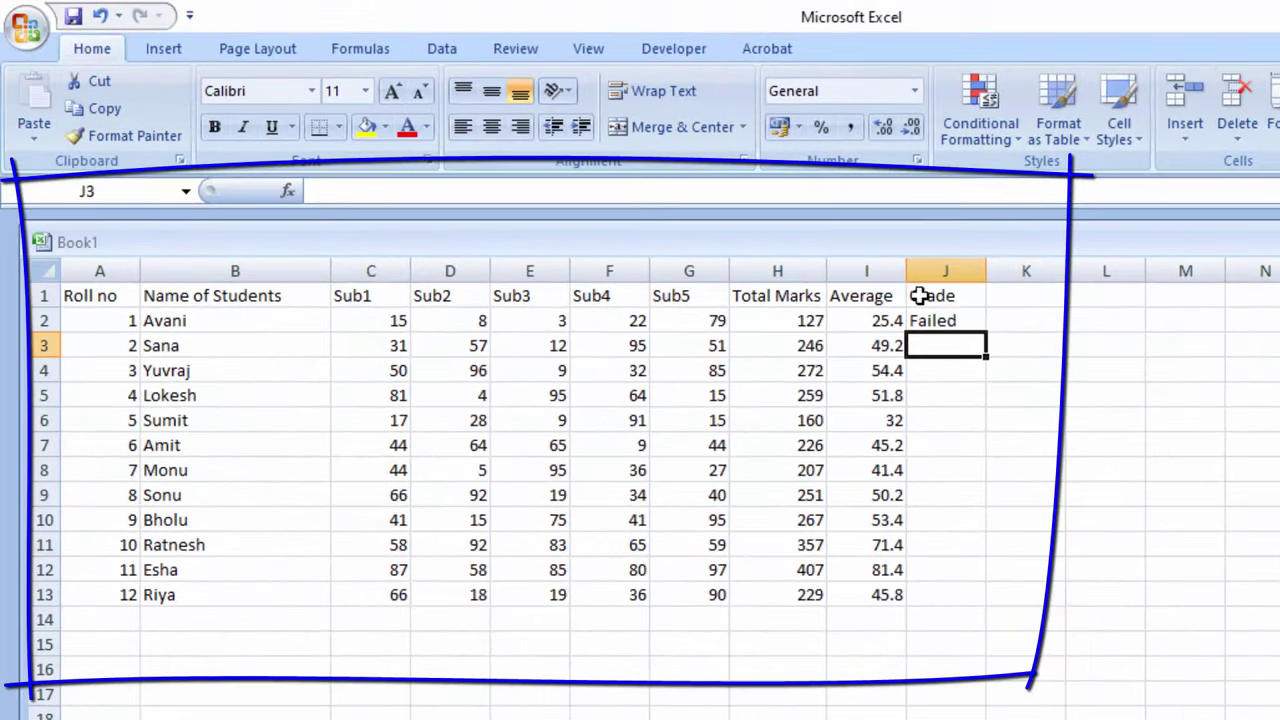
Copy J2's grade formula down the Grade column through row 13
click(950, 320)
double_click(985, 333)
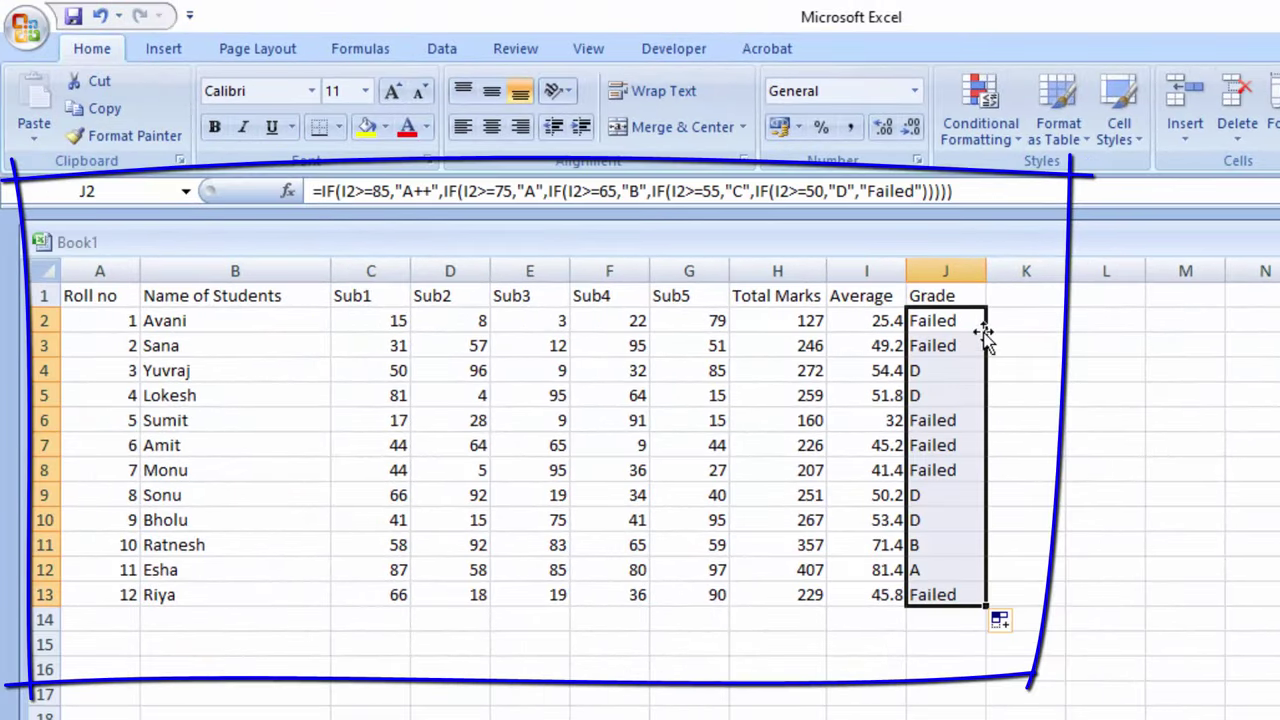
click(972, 675)
Apply All Borders to the whole marksheet table A1:J13
click(718, 489)
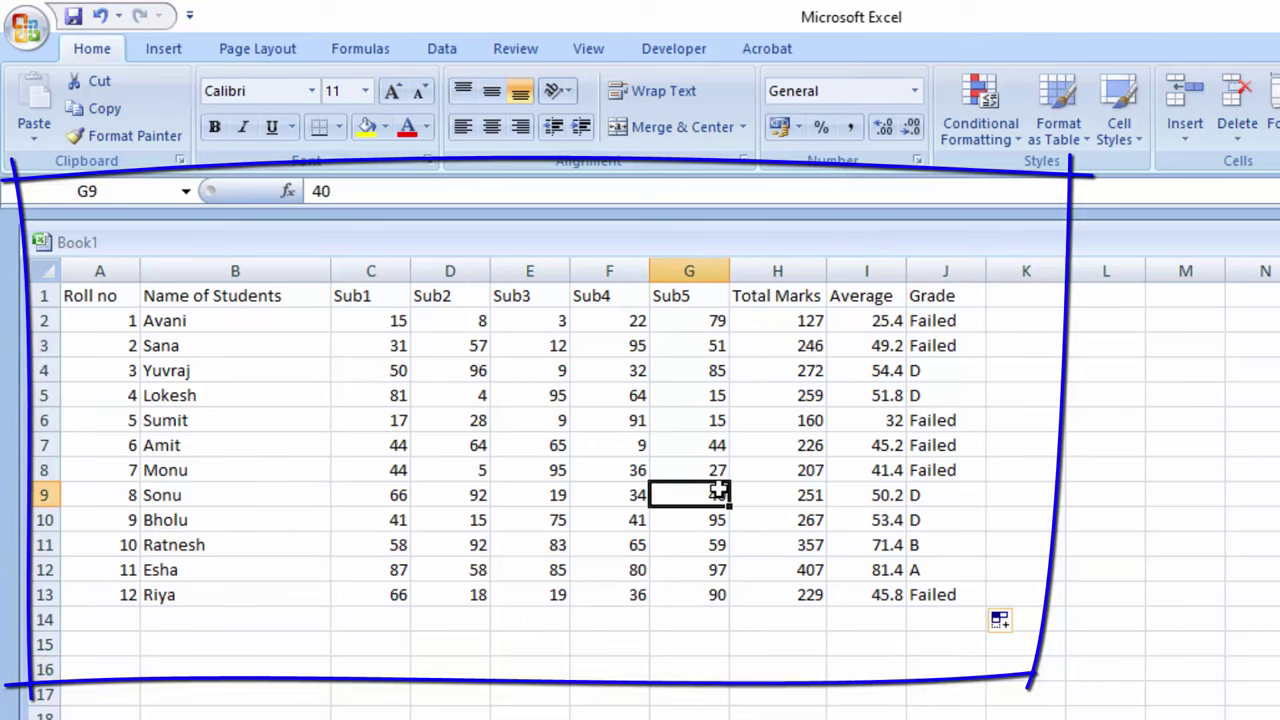
key(ctrl+a)
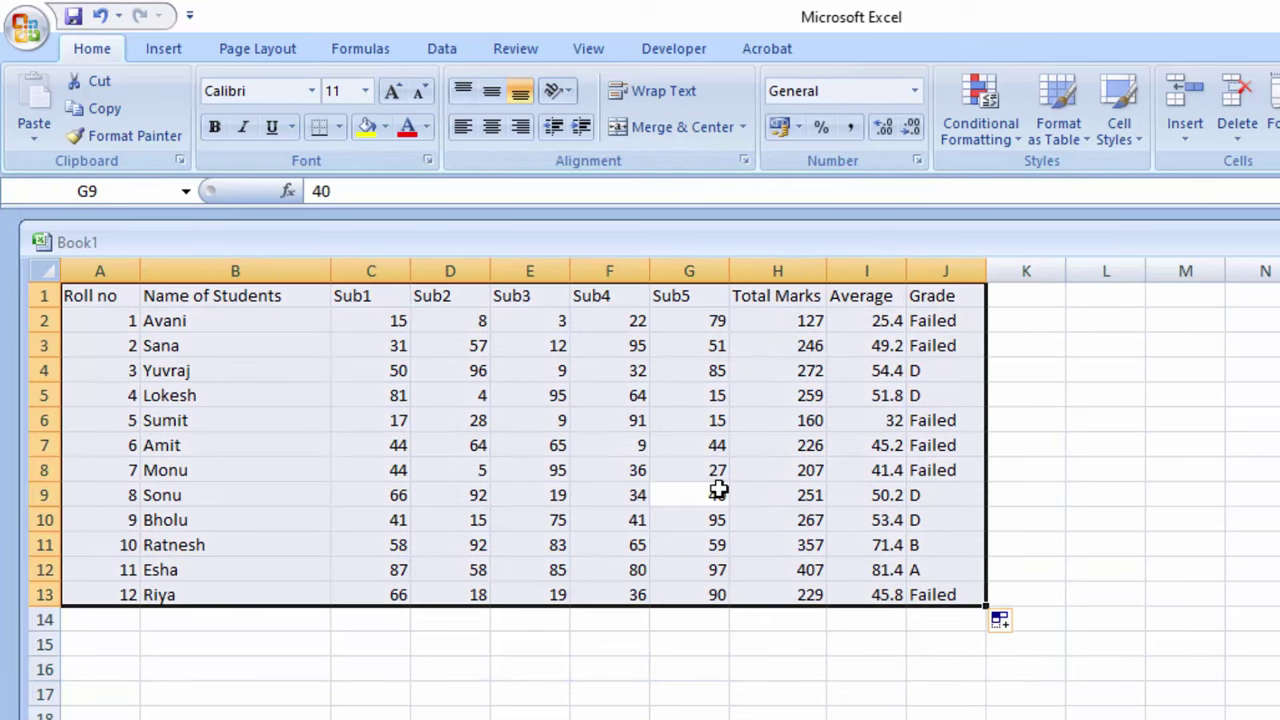
key(alt+h)
key(b)
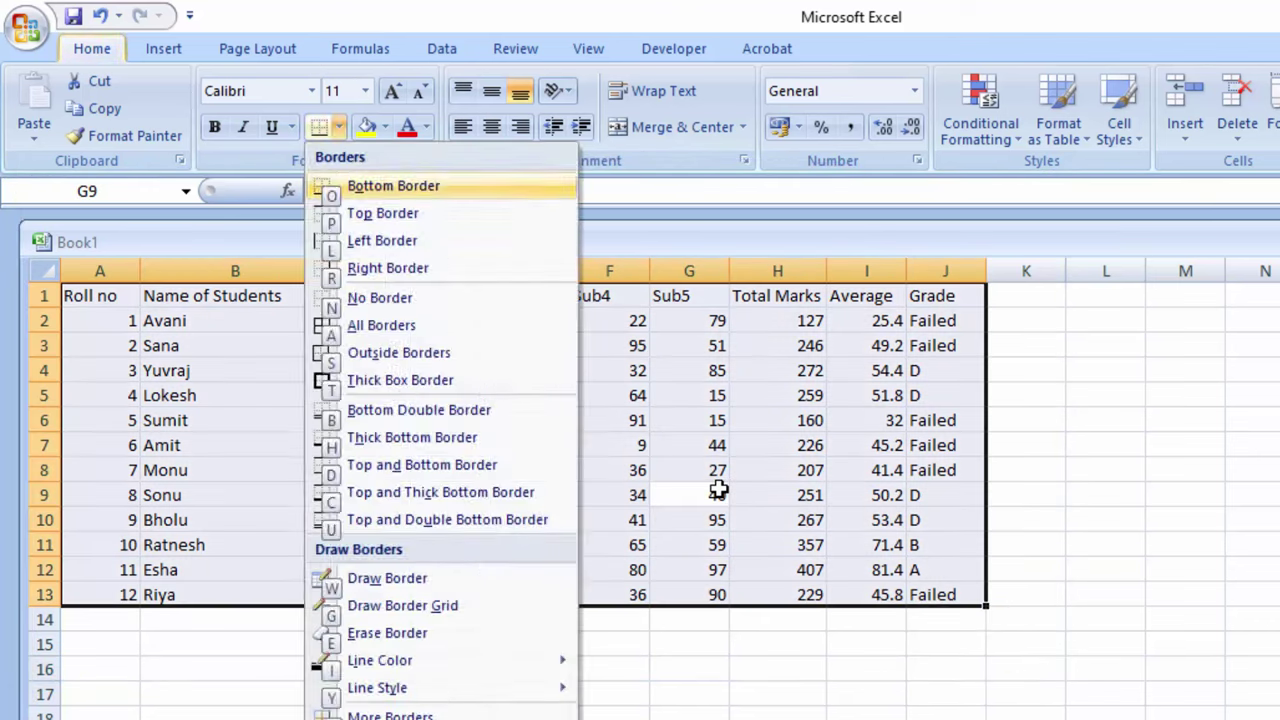
key(a)
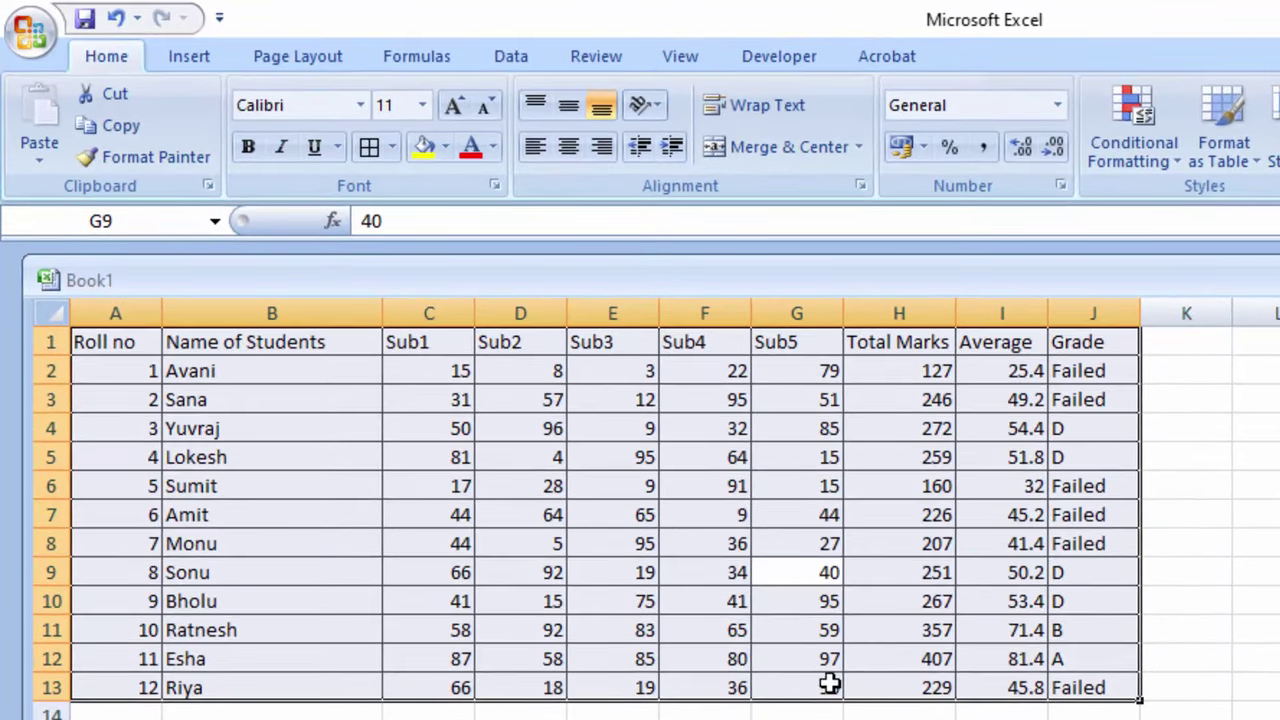
click(612, 480)
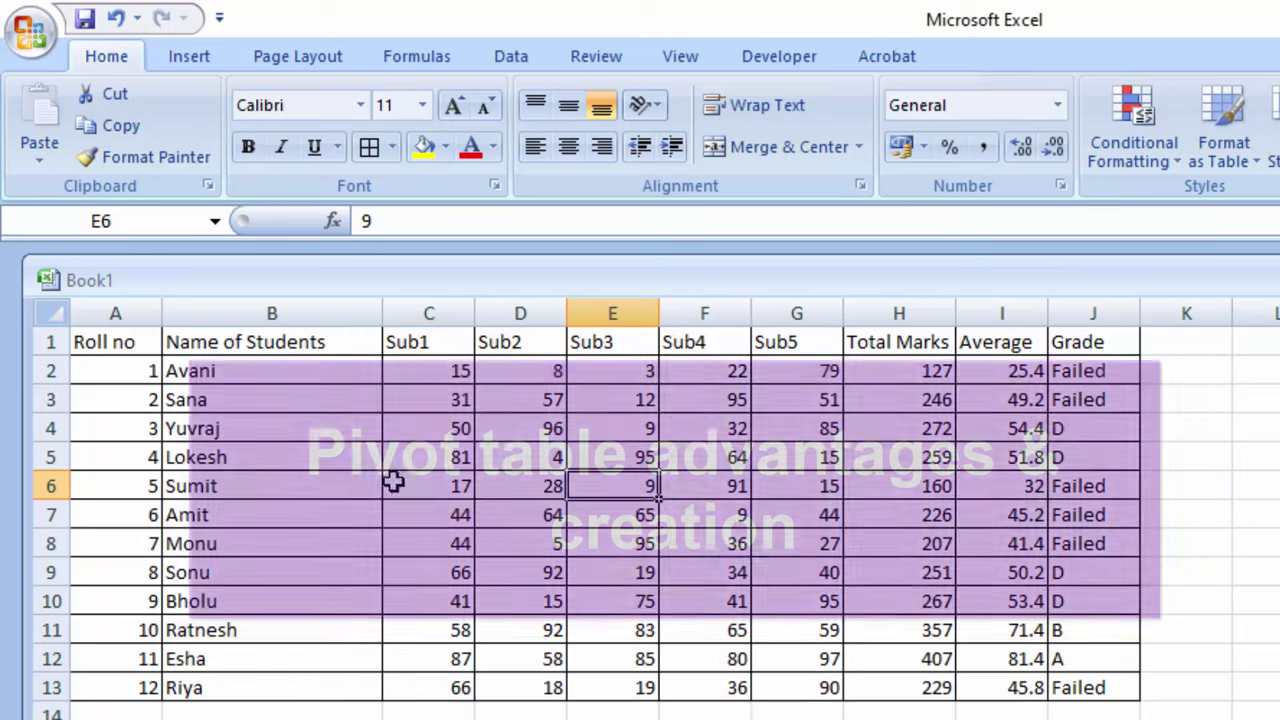
Set up a new PivotTable from Sheet1!$A$1:$J$13 with New Worksheet as destination
click(186, 56)
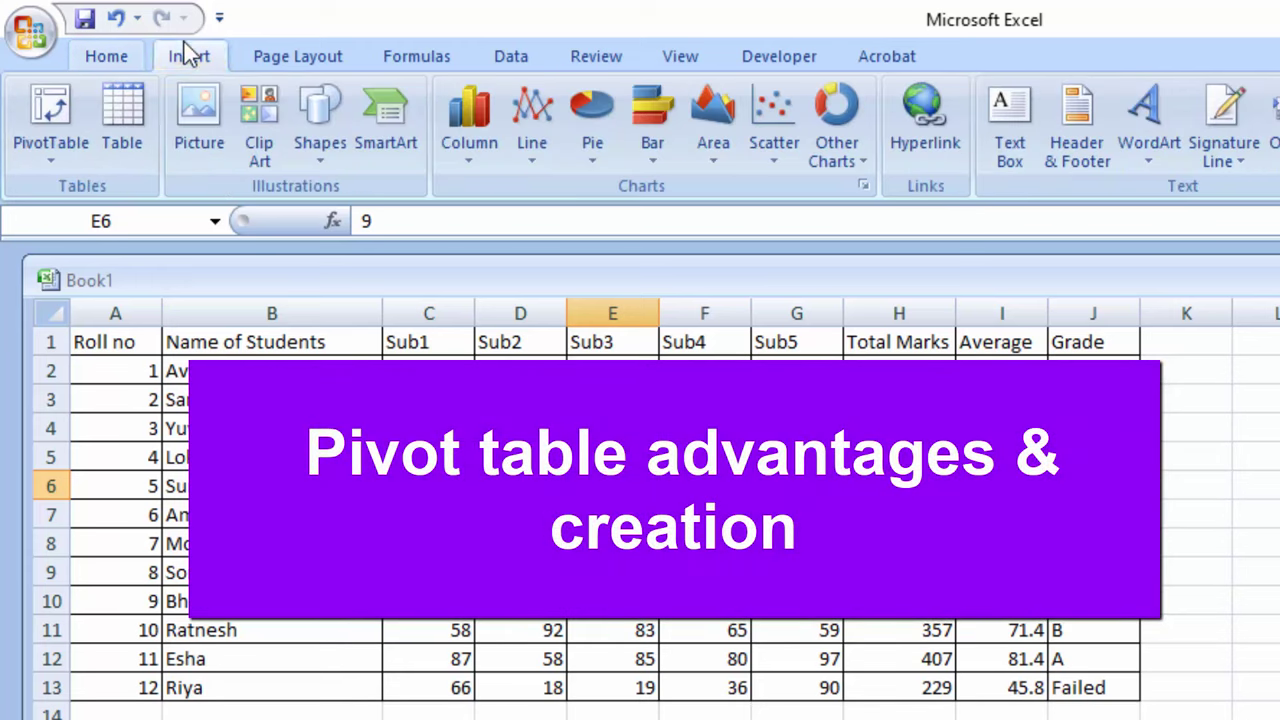
click(48, 160)
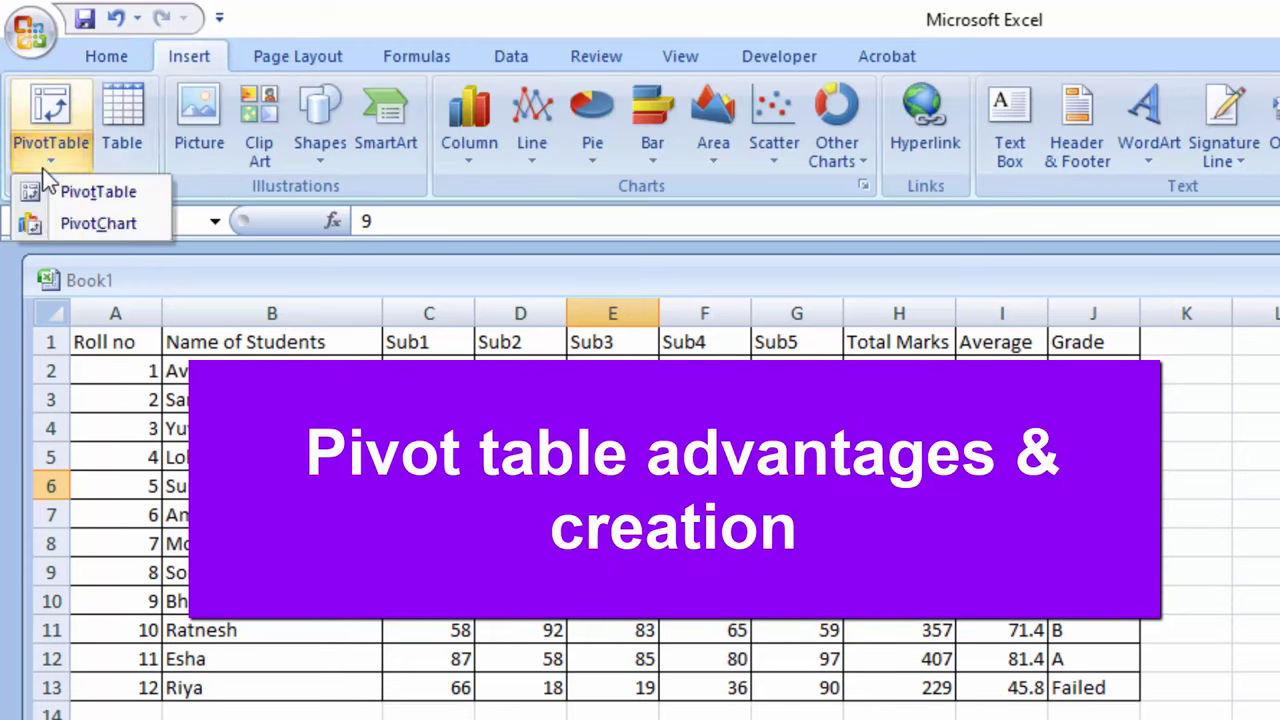
click(119, 198)
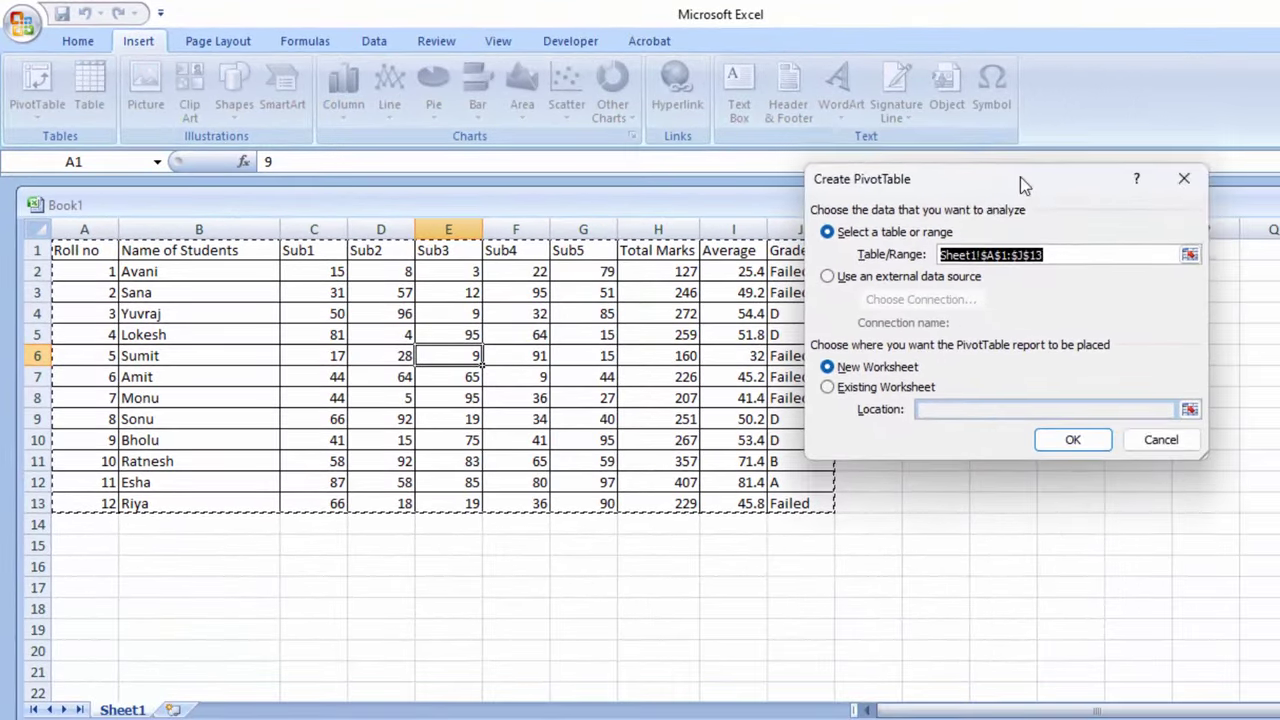
drag(1020, 176, 758, 80)
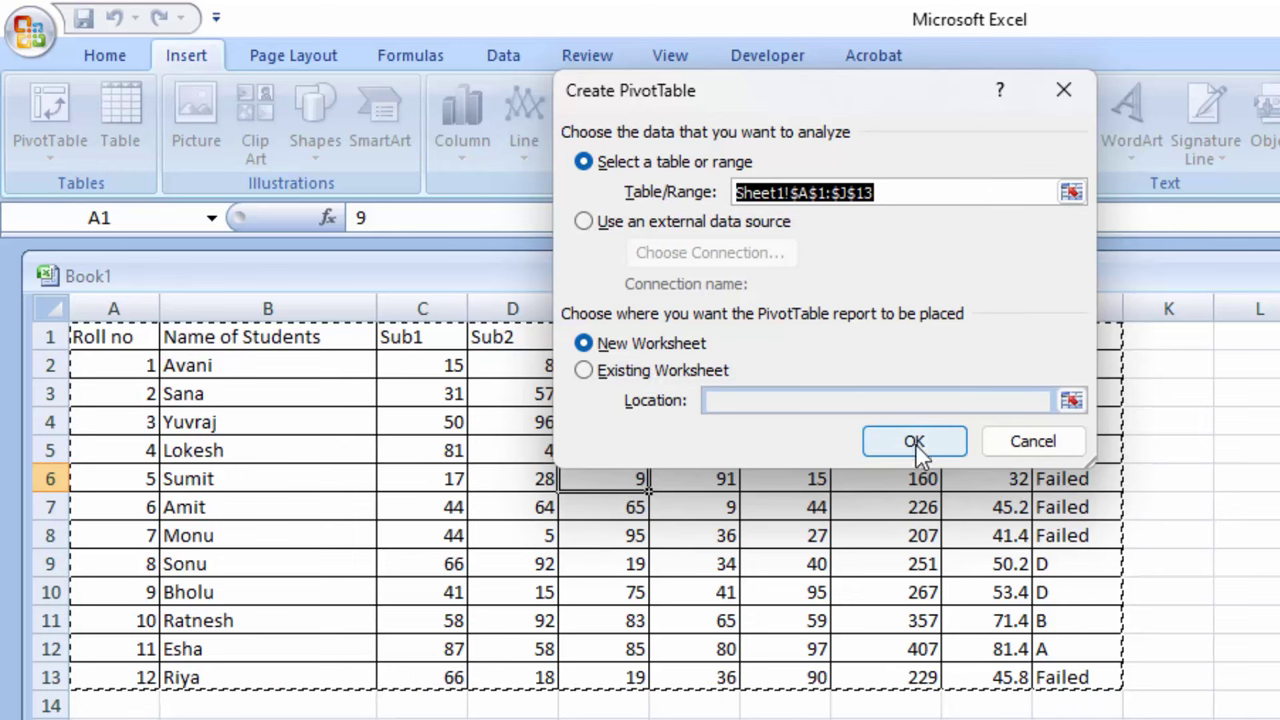
click(612, 376)
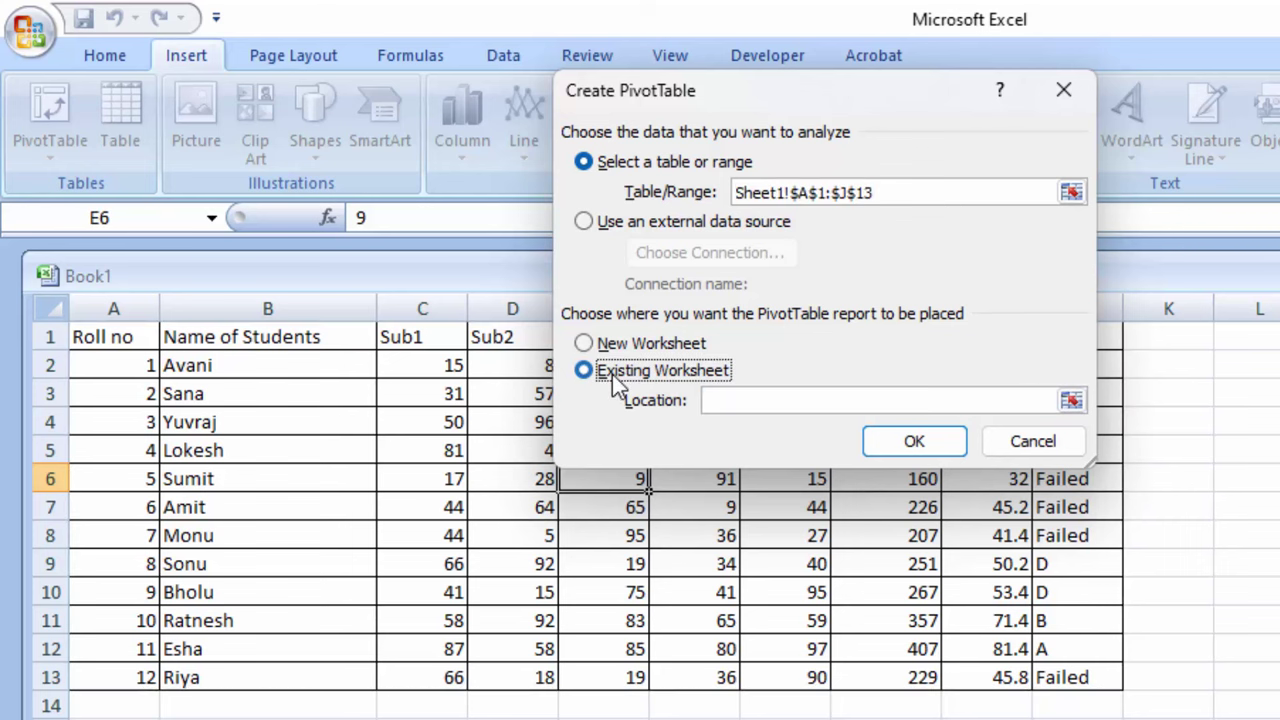
click(630, 344)
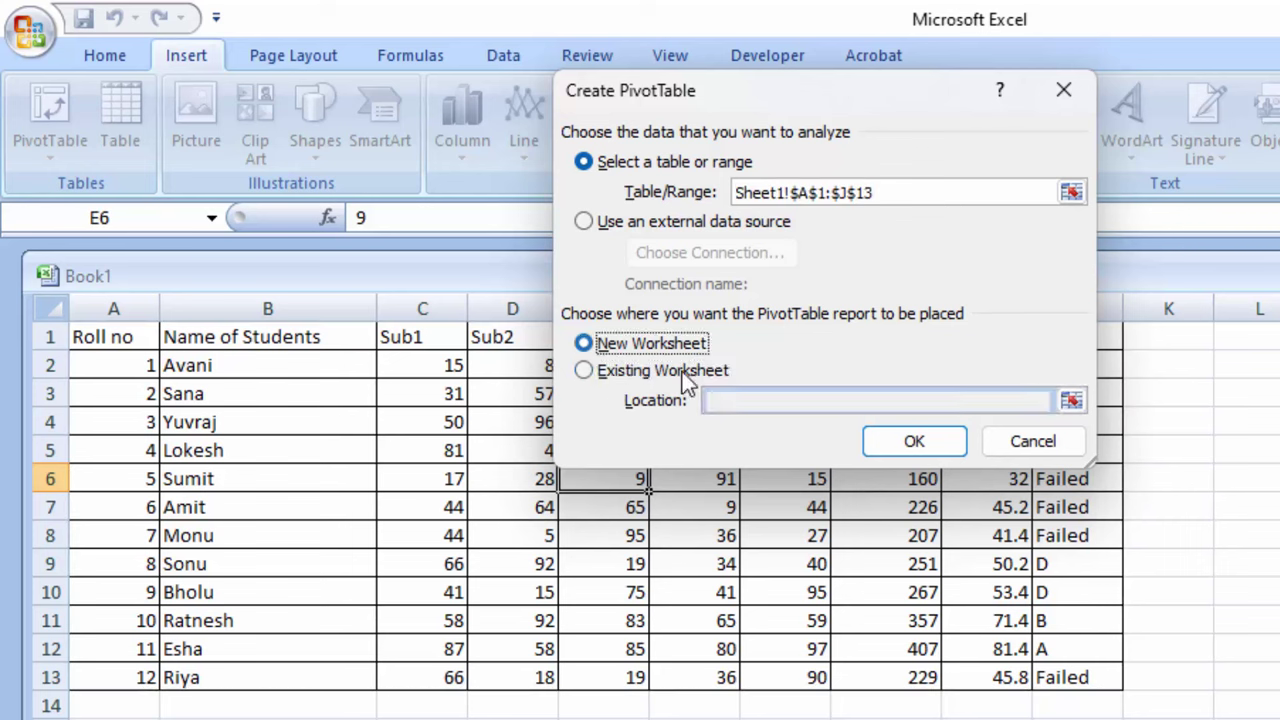
Create the PivotTable with Roll no as report filter and student names, filtered to roll number 4
click(913, 446)
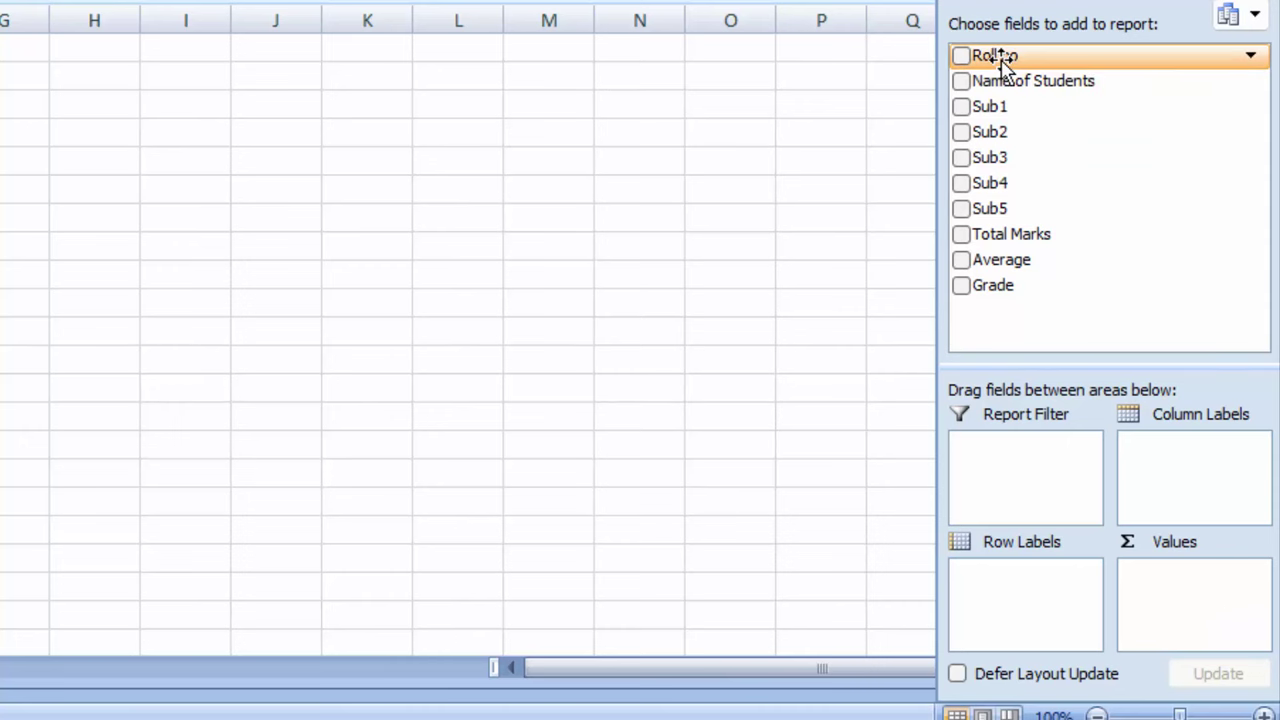
drag(1000, 58, 1001, 455)
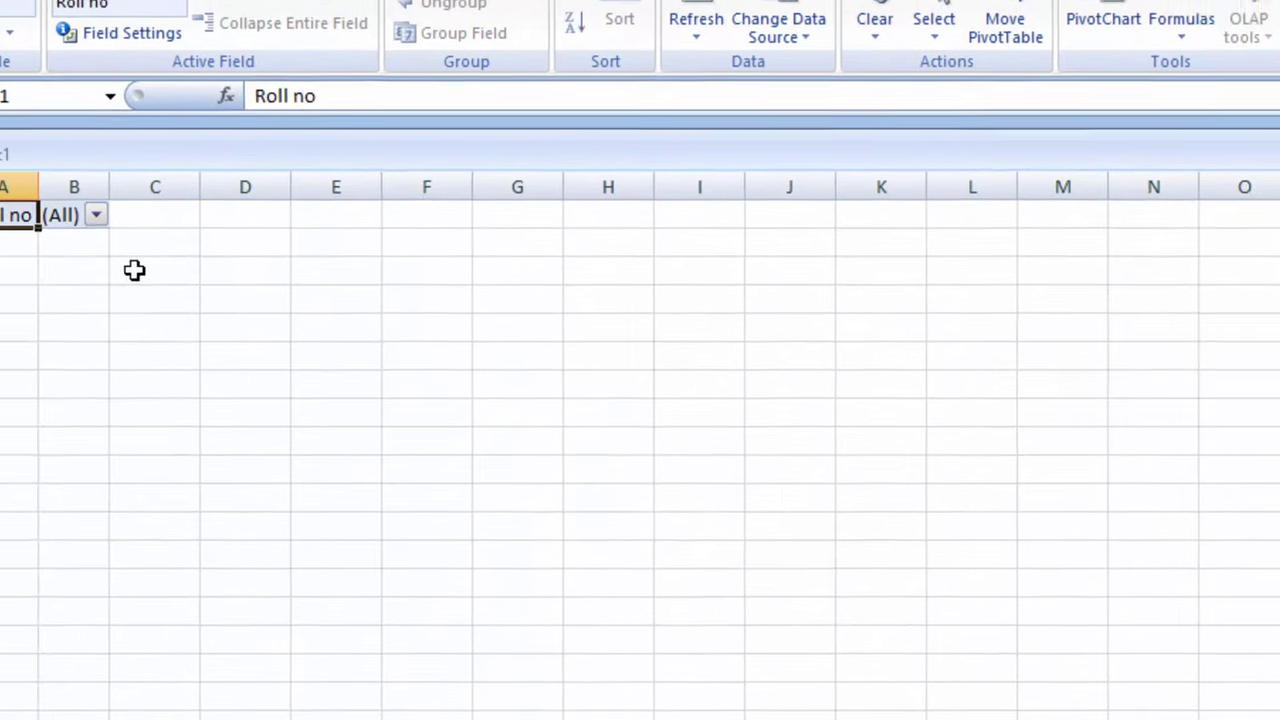
click(96, 215)
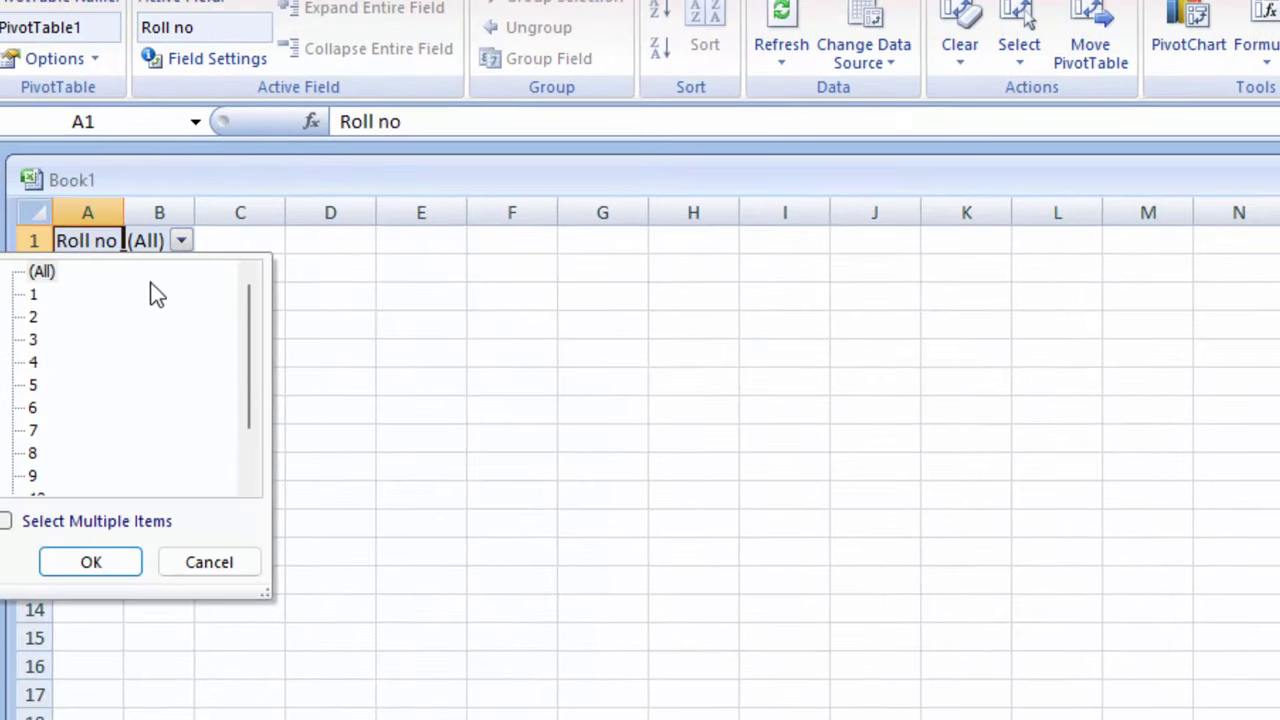
click(495, 428)
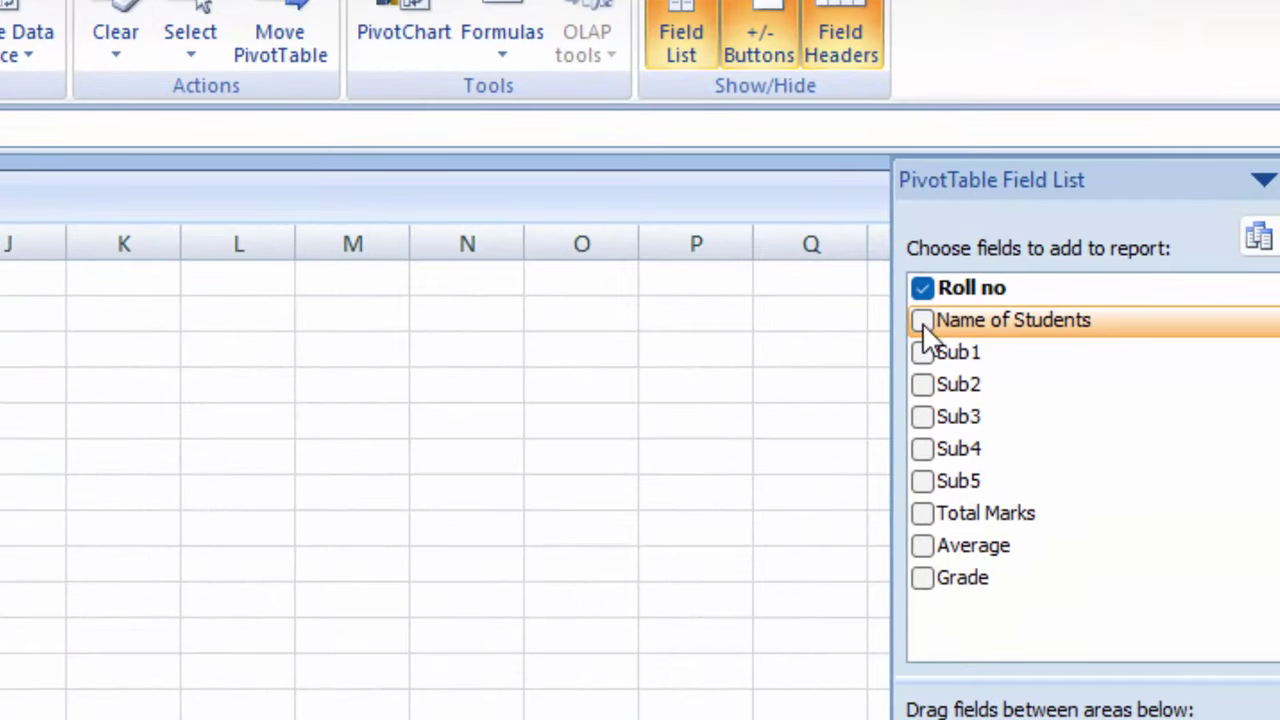
click(922, 321)
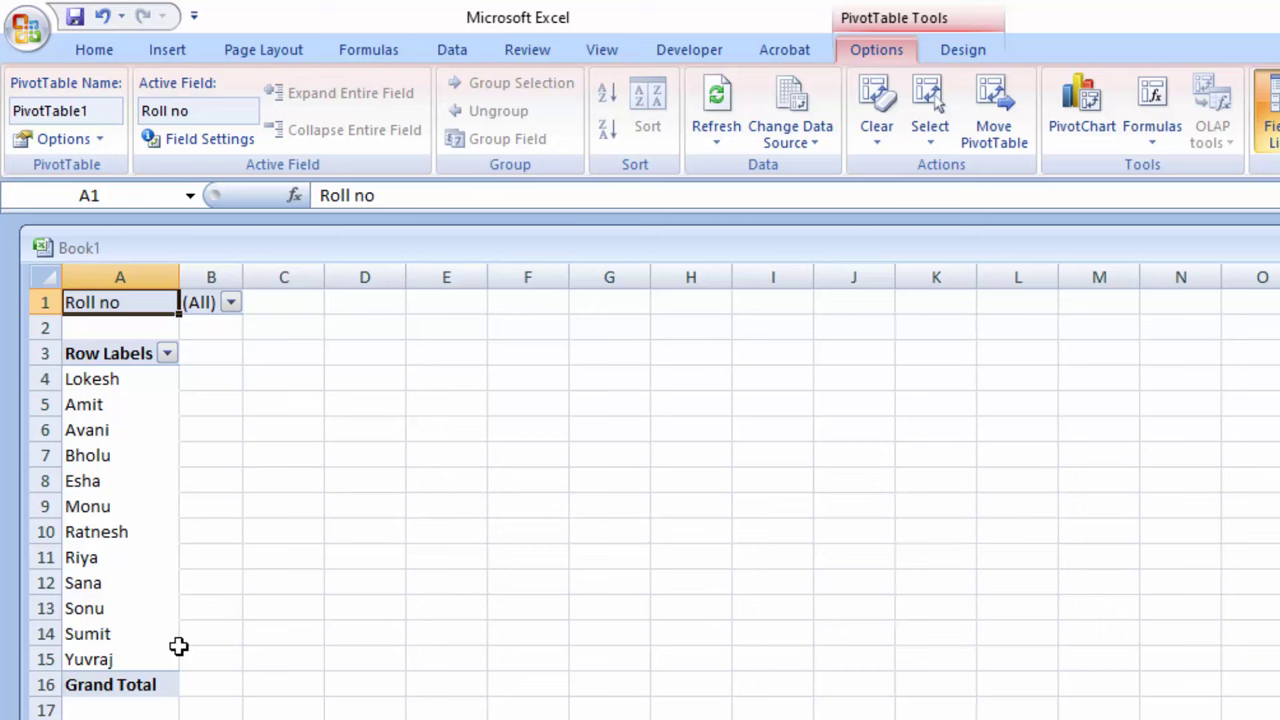
click(231, 303)
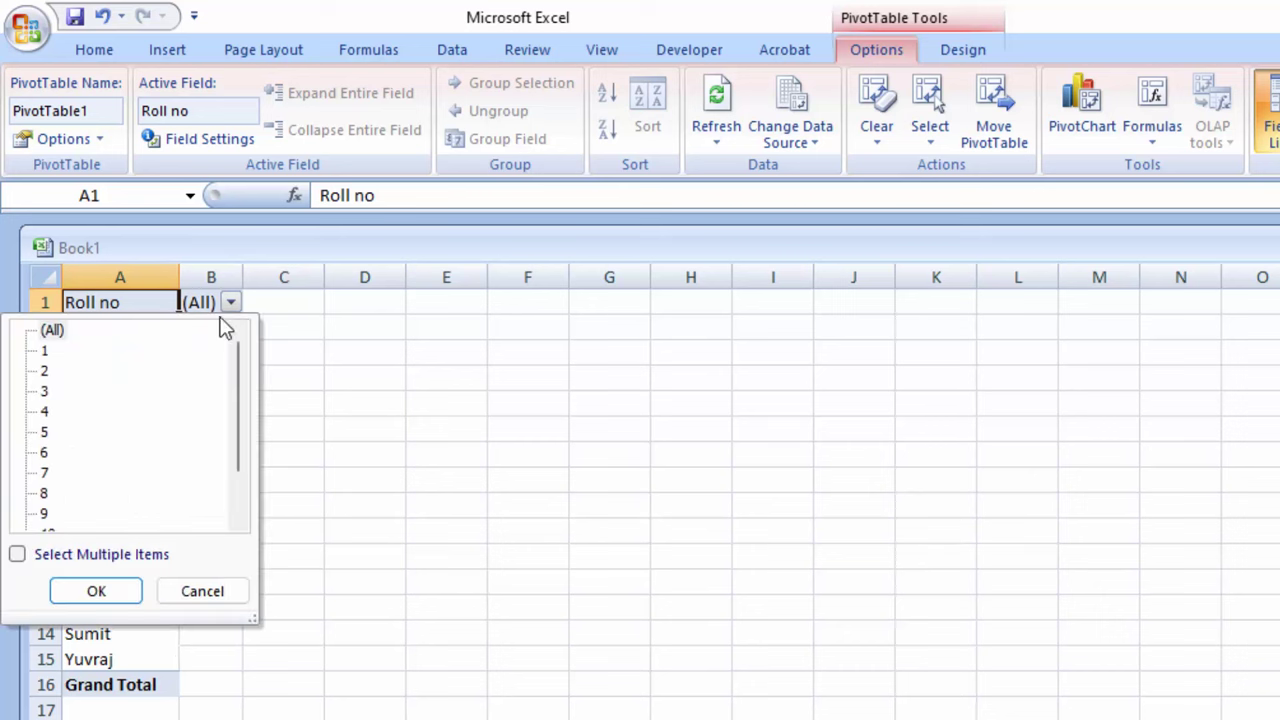
click(50, 412)
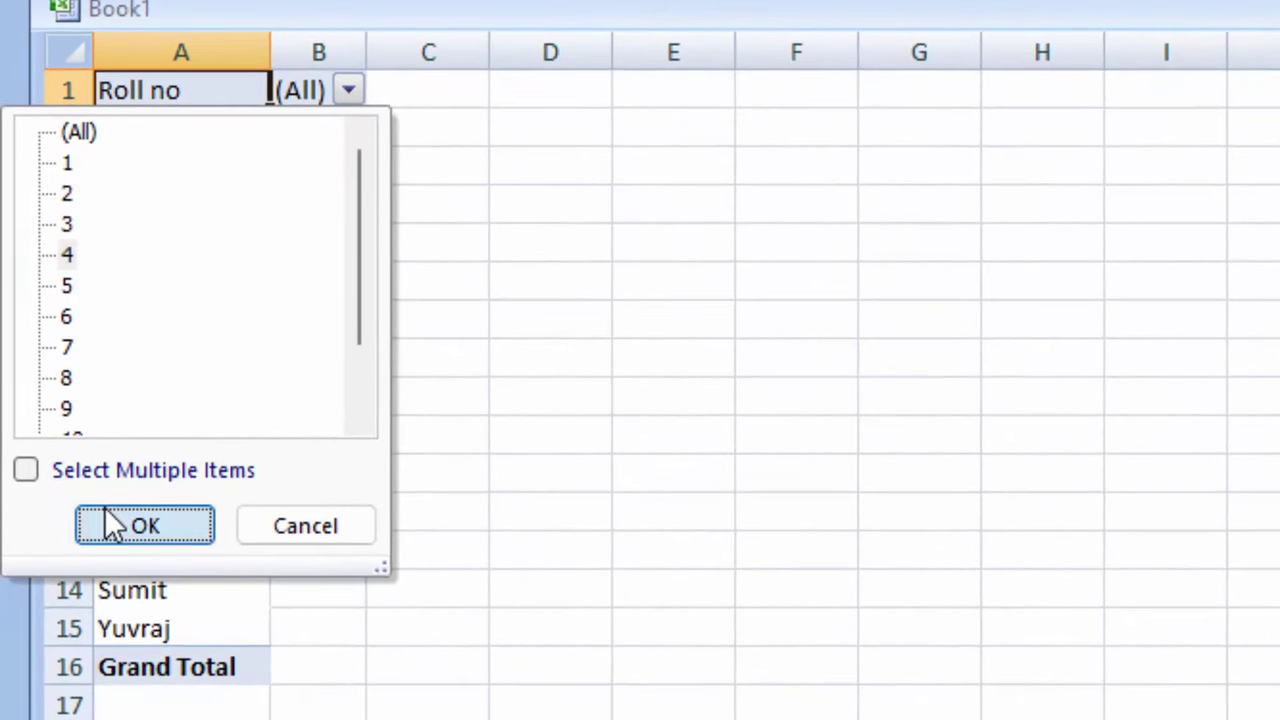
click(112, 524)
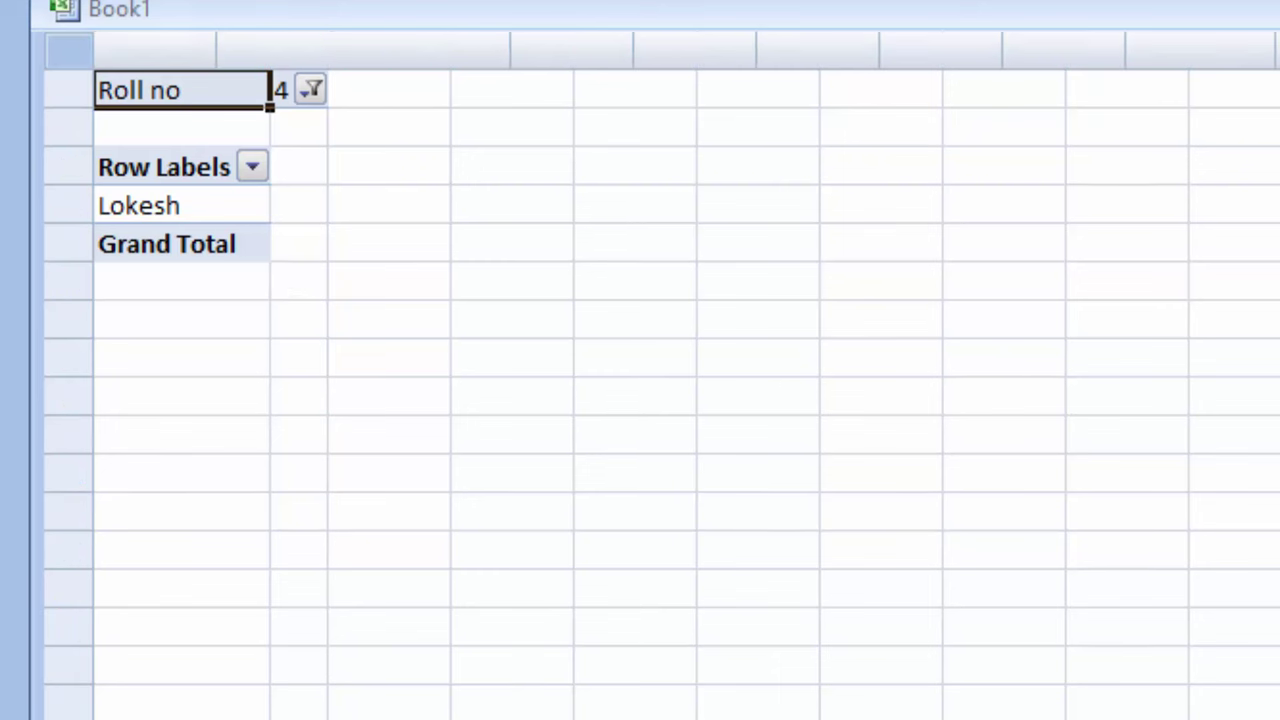
Highlight roll number 4's row on the marksheet in yellow
key(ctrl+Page_Down)
mouse_move(177, 246)
mouse_down()
mouse_move(583, 220)
mouse_move(871, 251)
mouse_move(1275, 248)
mouse_up()
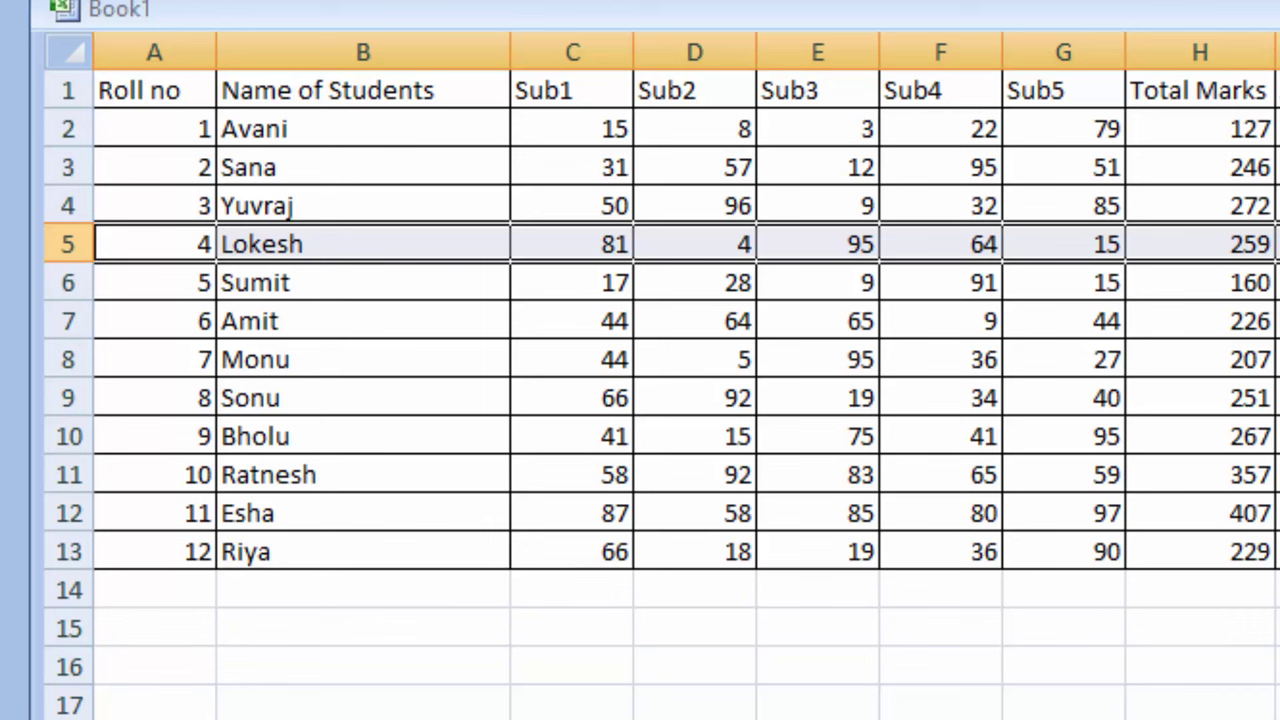
click(571, 636)
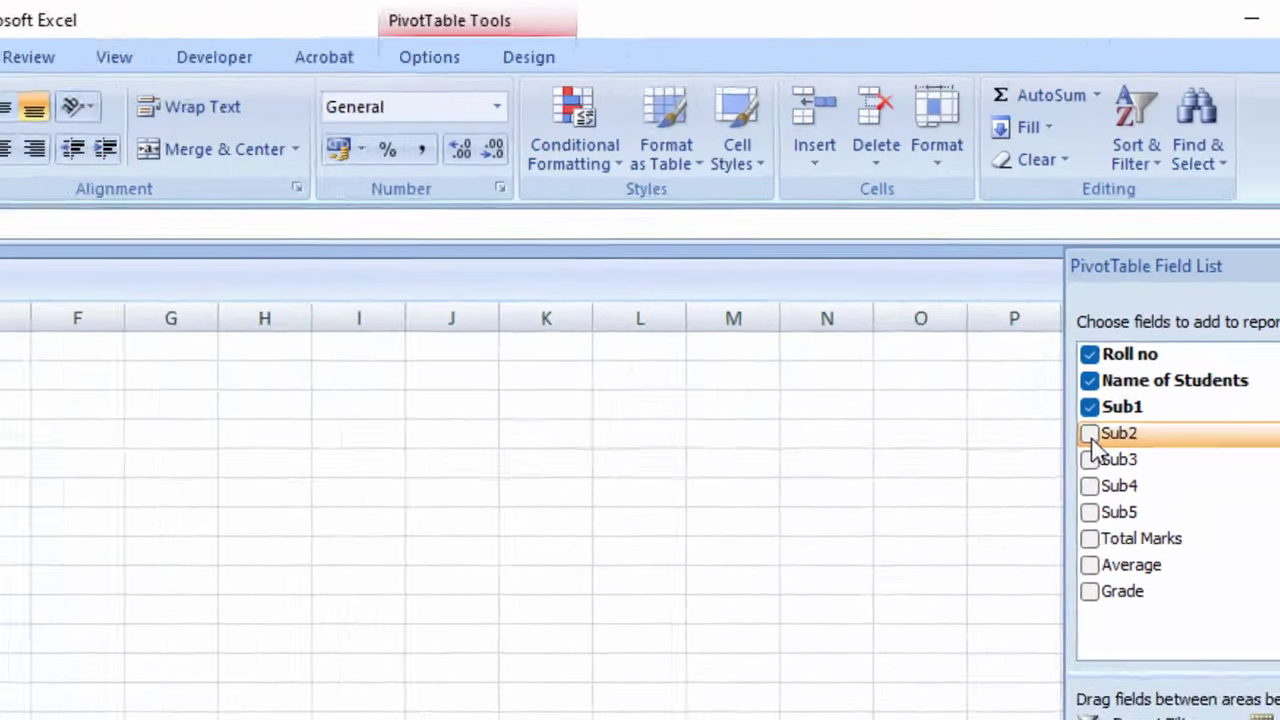
Add Sub2, Sub3, Sub4 and Sub5 sums to the PivotTable values
click(1074, 466)
click(1072, 495)
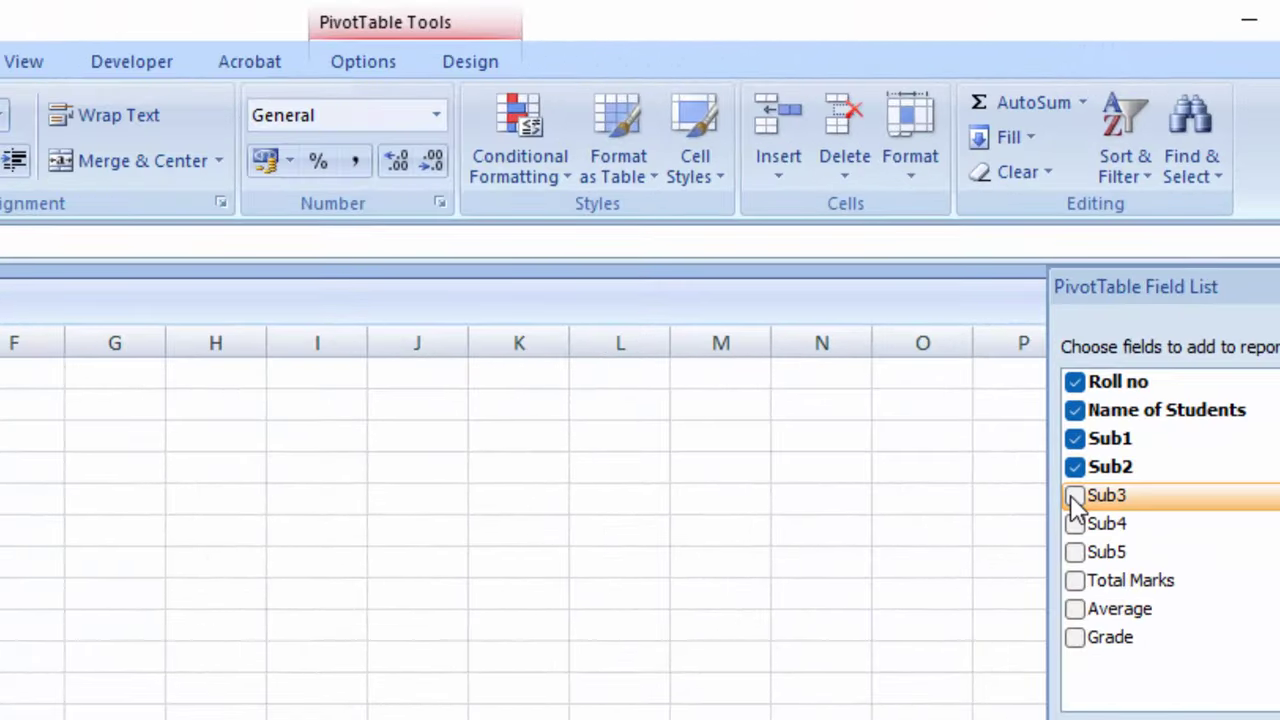
click(1074, 524)
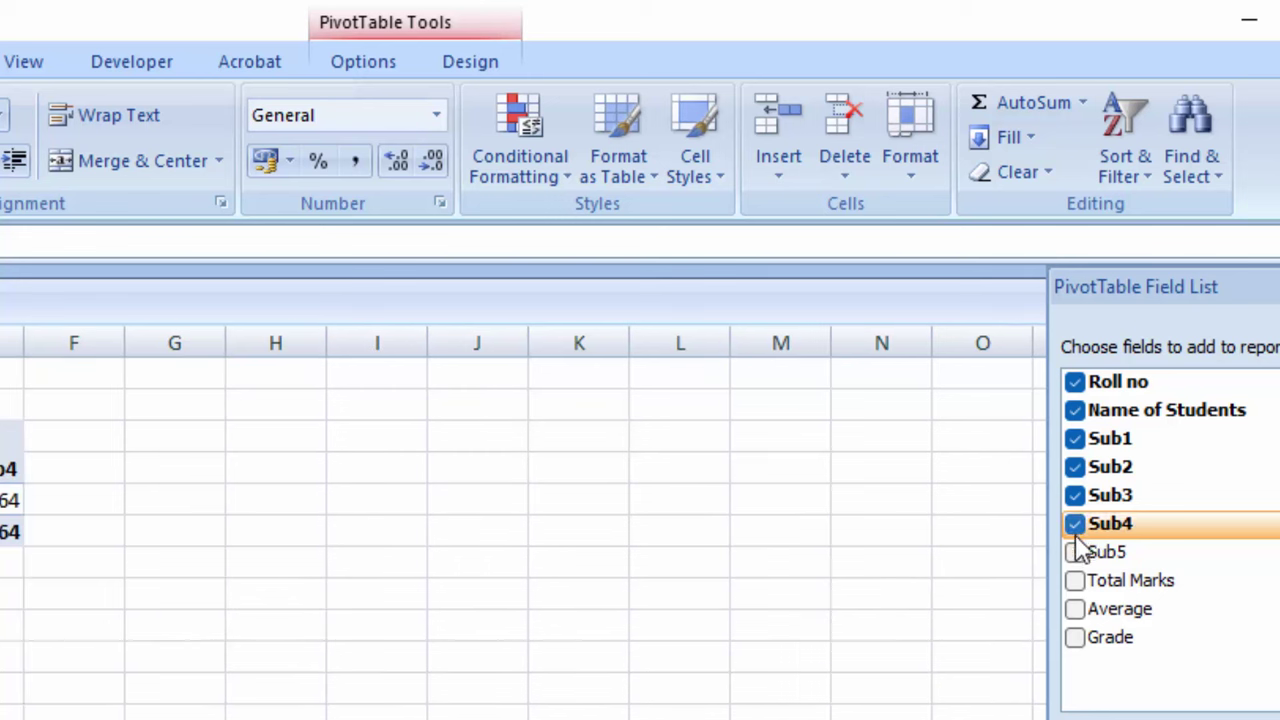
click(1074, 552)
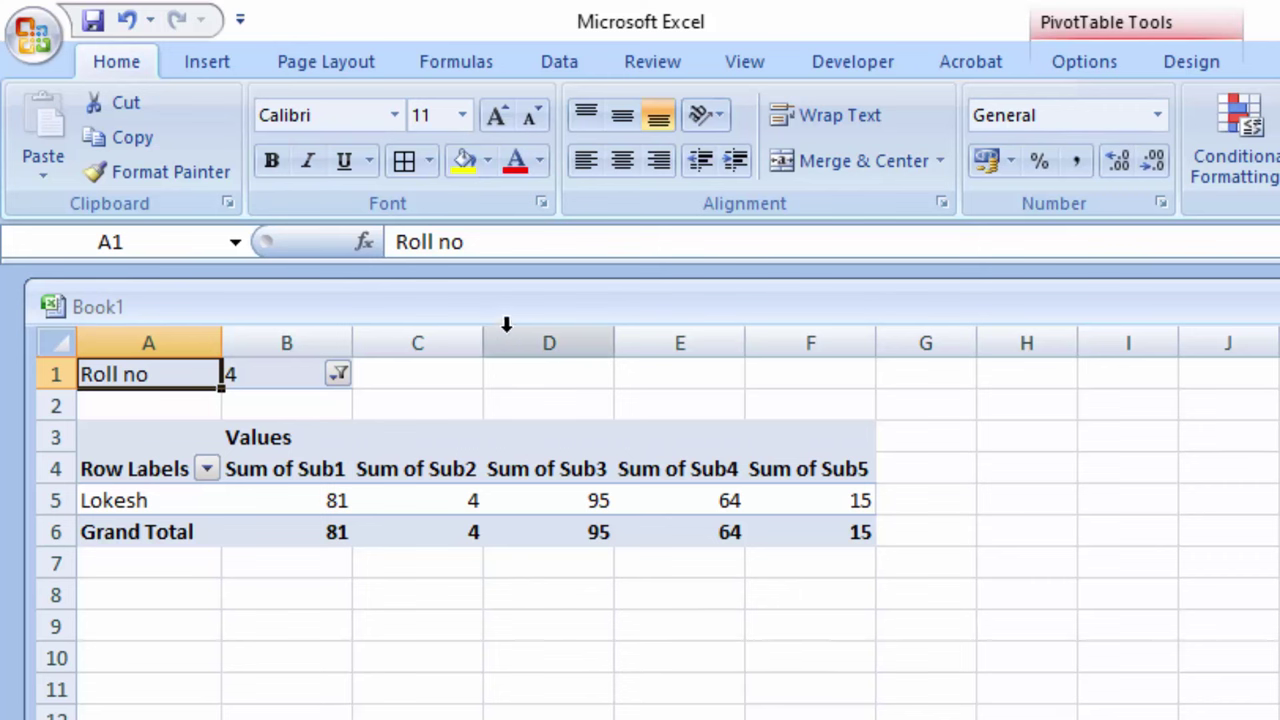
Widen columns C and B so the pivot headings fit
mouse_move(484, 345)
mouse_down()
mouse_move(523, 375)
mouse_move(510, 375)
mouse_up()
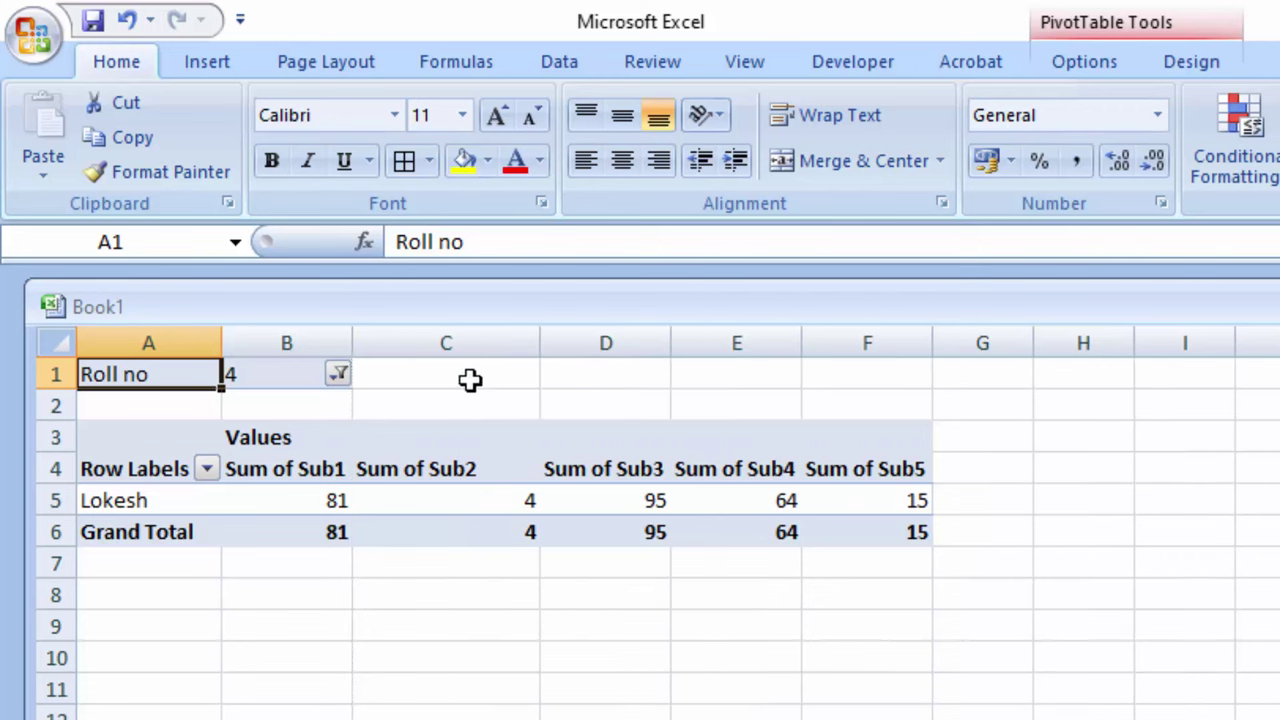
drag(353, 357, 395, 375)
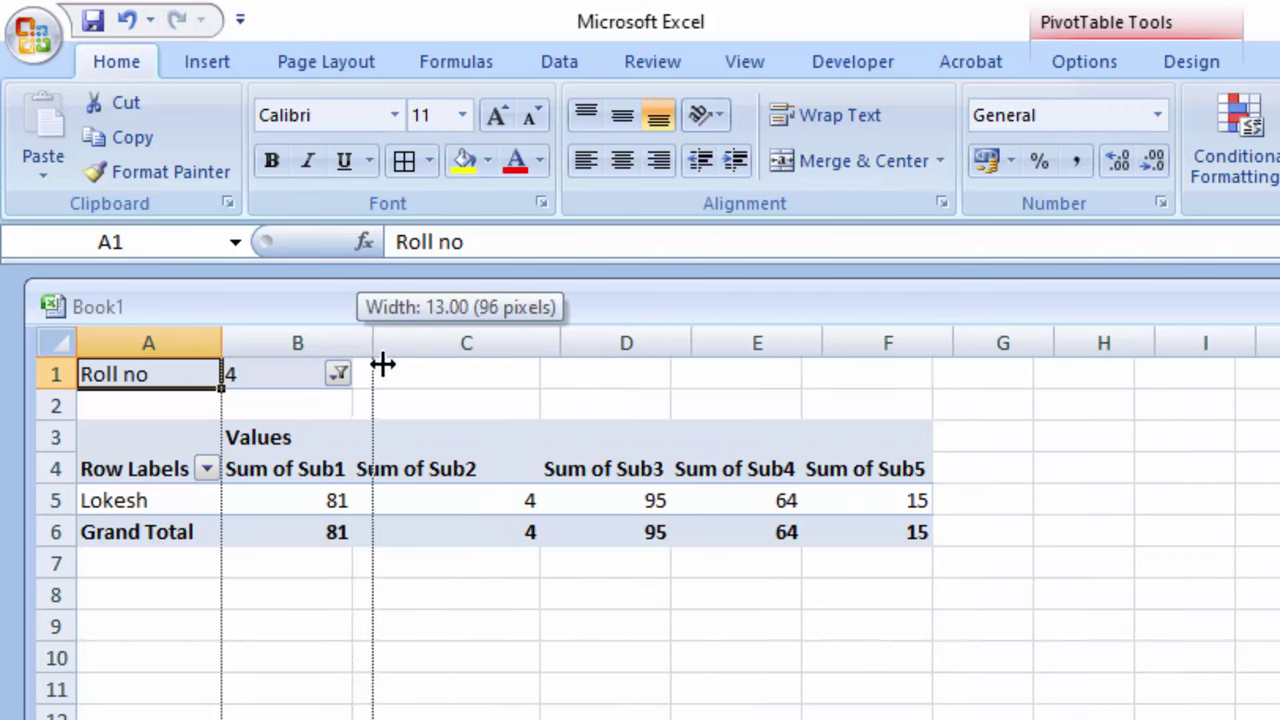
click(350, 505)
mouse_move(308, 500)
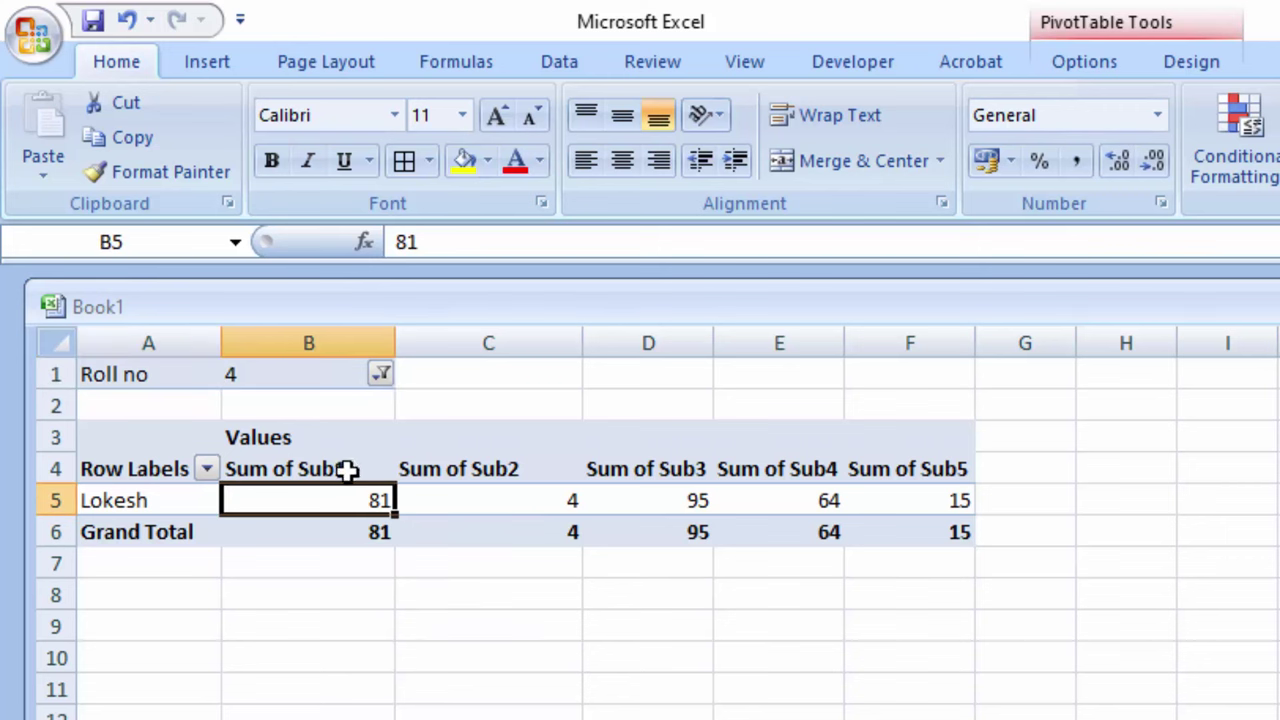
Filter Roll no to 6, then to 9, showing subject sums 41, 15, 75, 41, 95
click(380, 376)
click(127, 560)
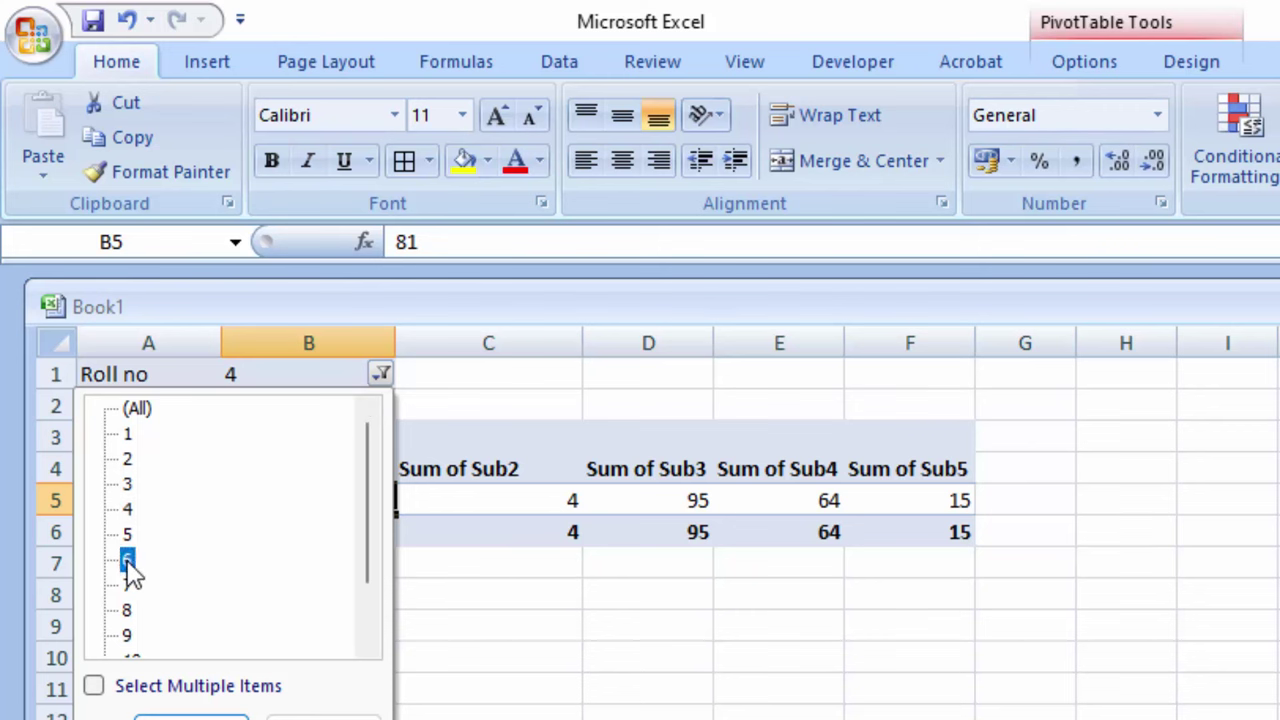
click(190, 717)
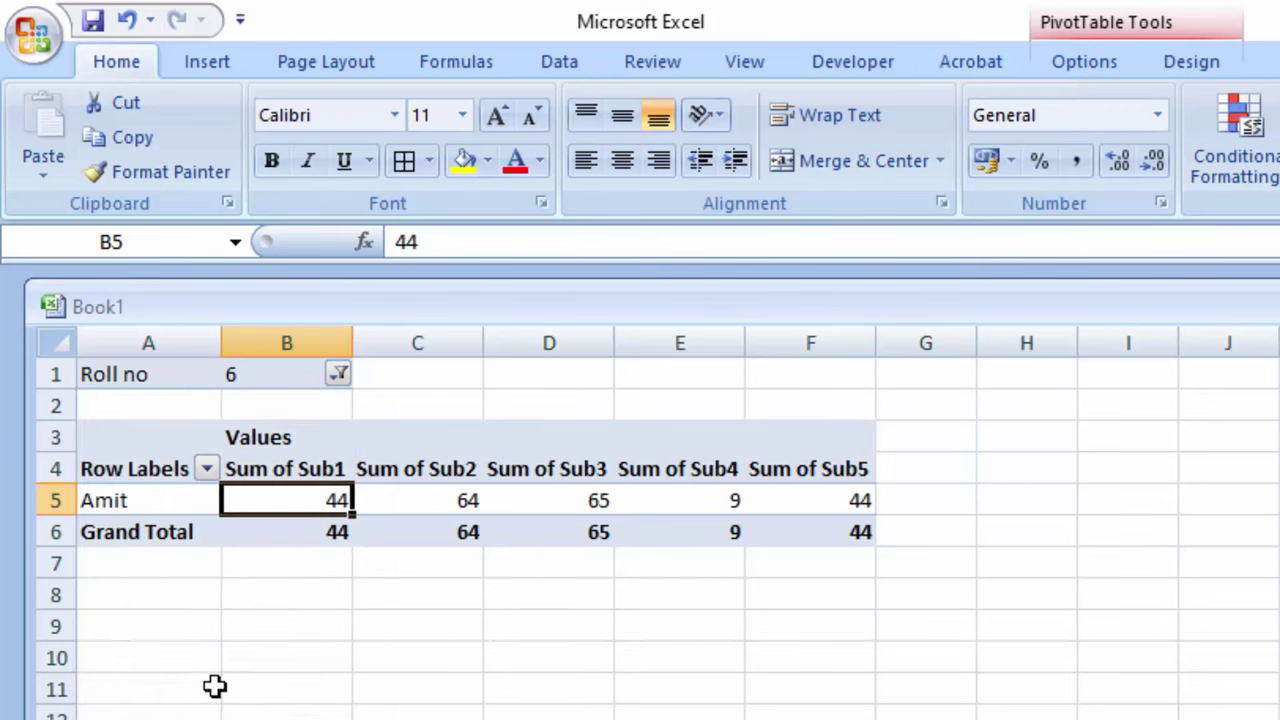
click(338, 375)
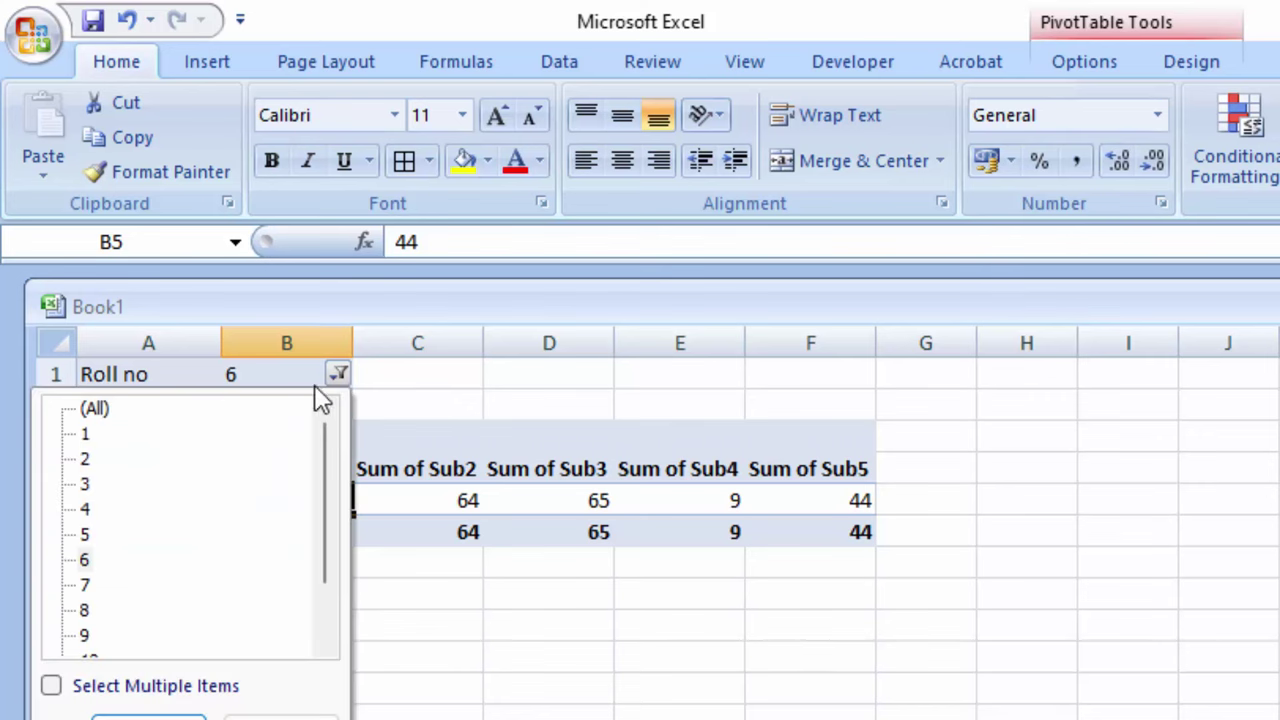
click(97, 640)
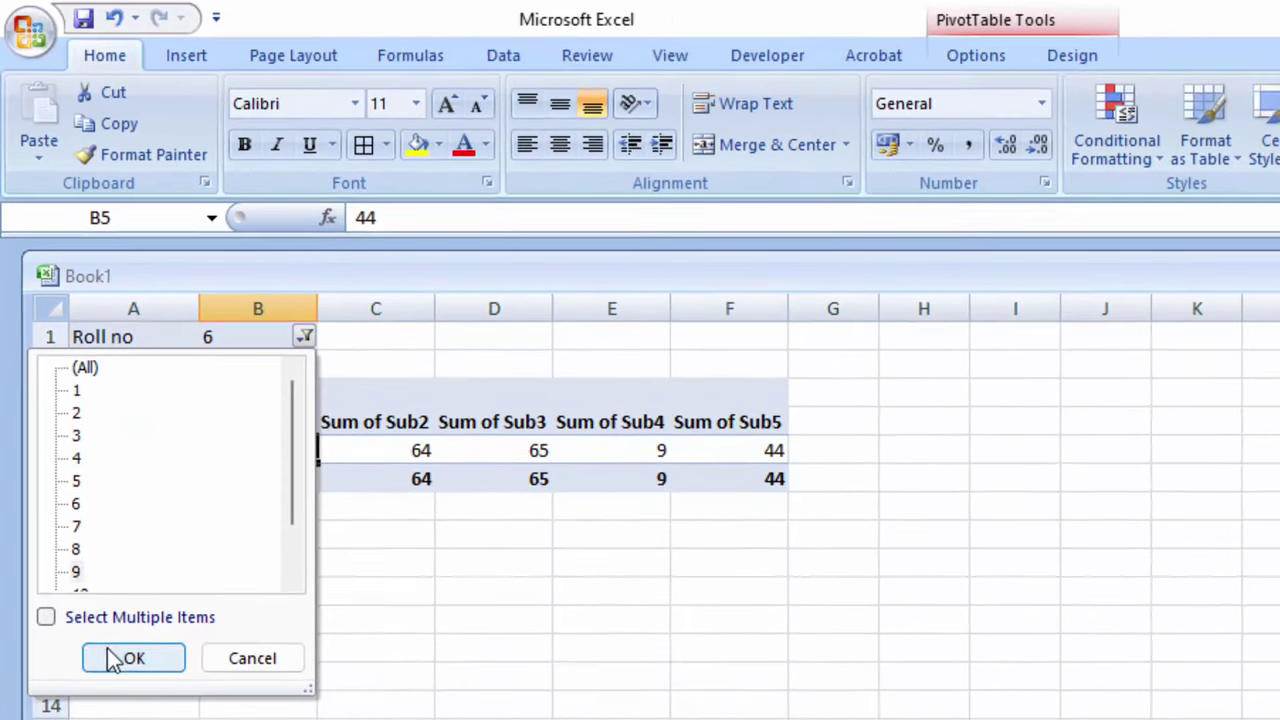
click(113, 660)
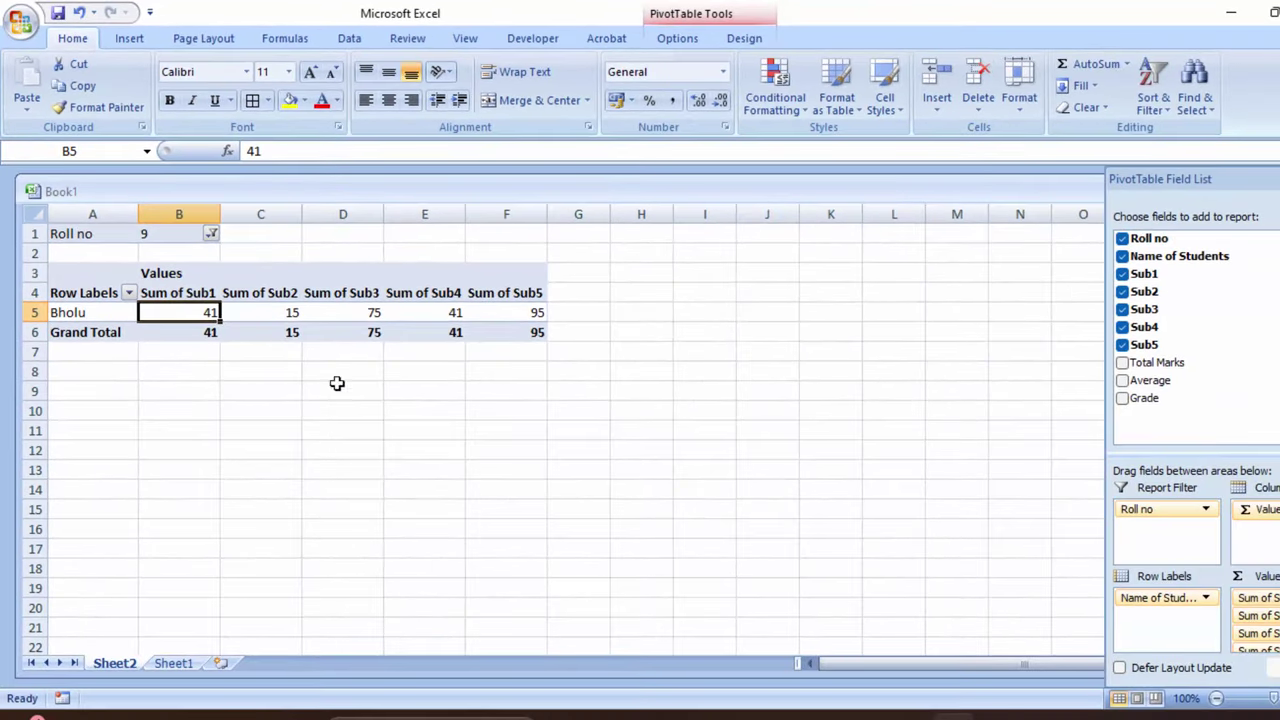
Add Total Marks and Average sums to the values and Grade to the rows
click(1122, 364)
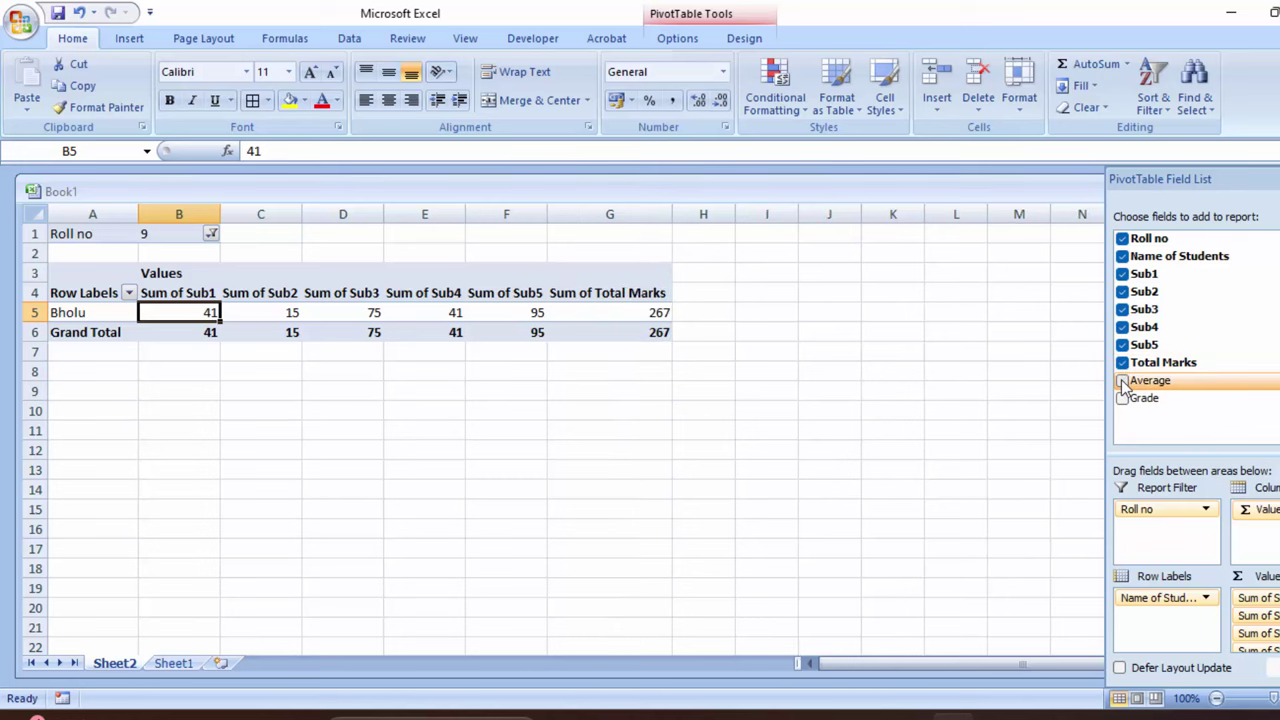
click(1122, 382)
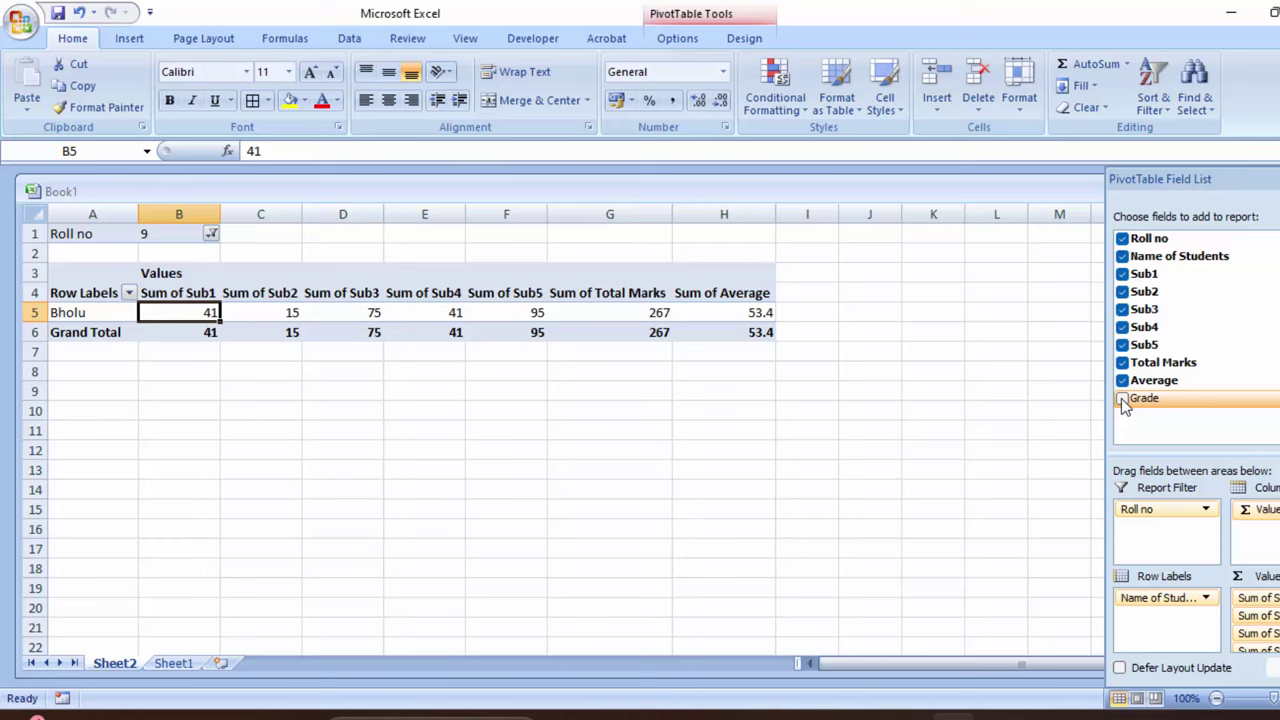
click(1122, 400)
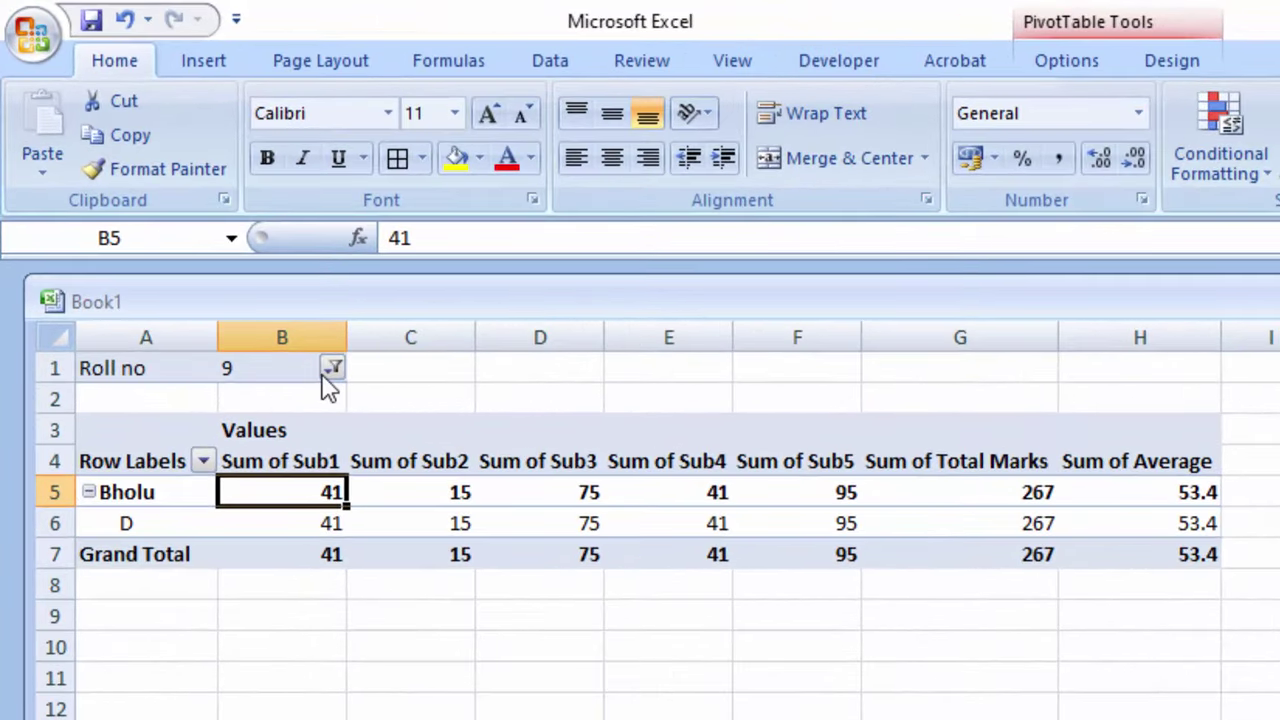
Set the Roll no filter to 3, showing total 272 and average 54.4
click(330, 368)
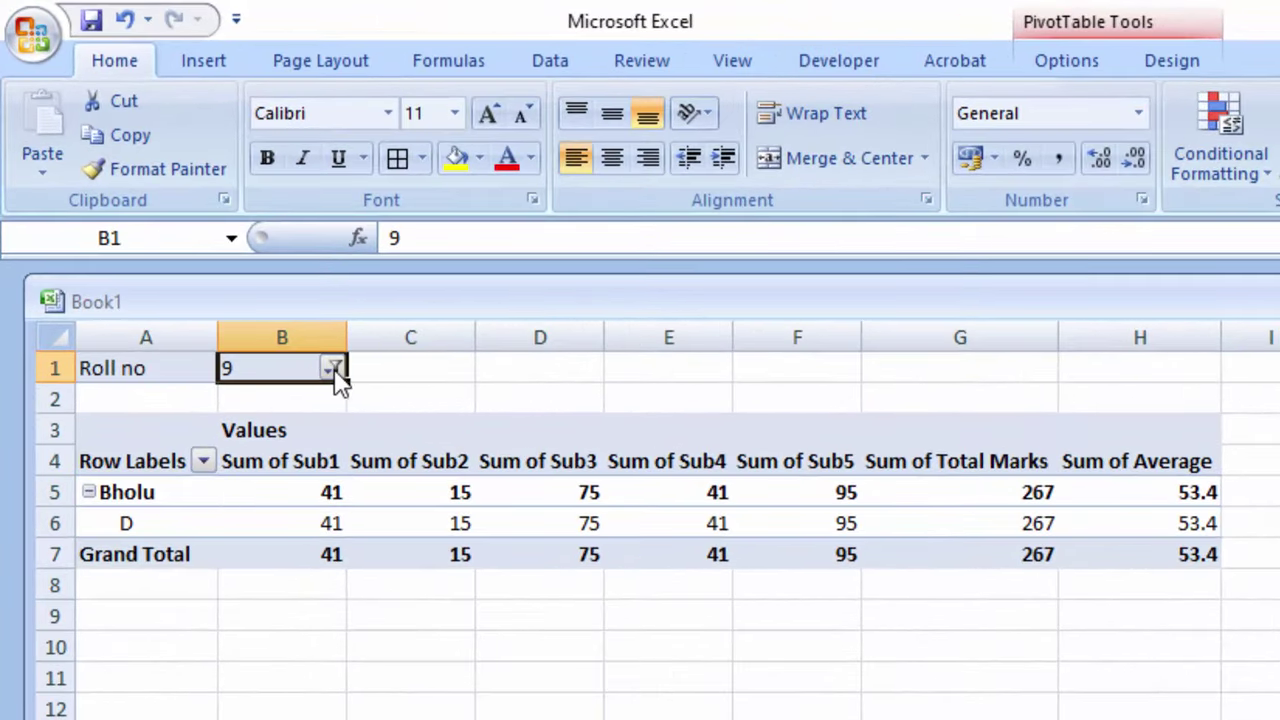
click(82, 477)
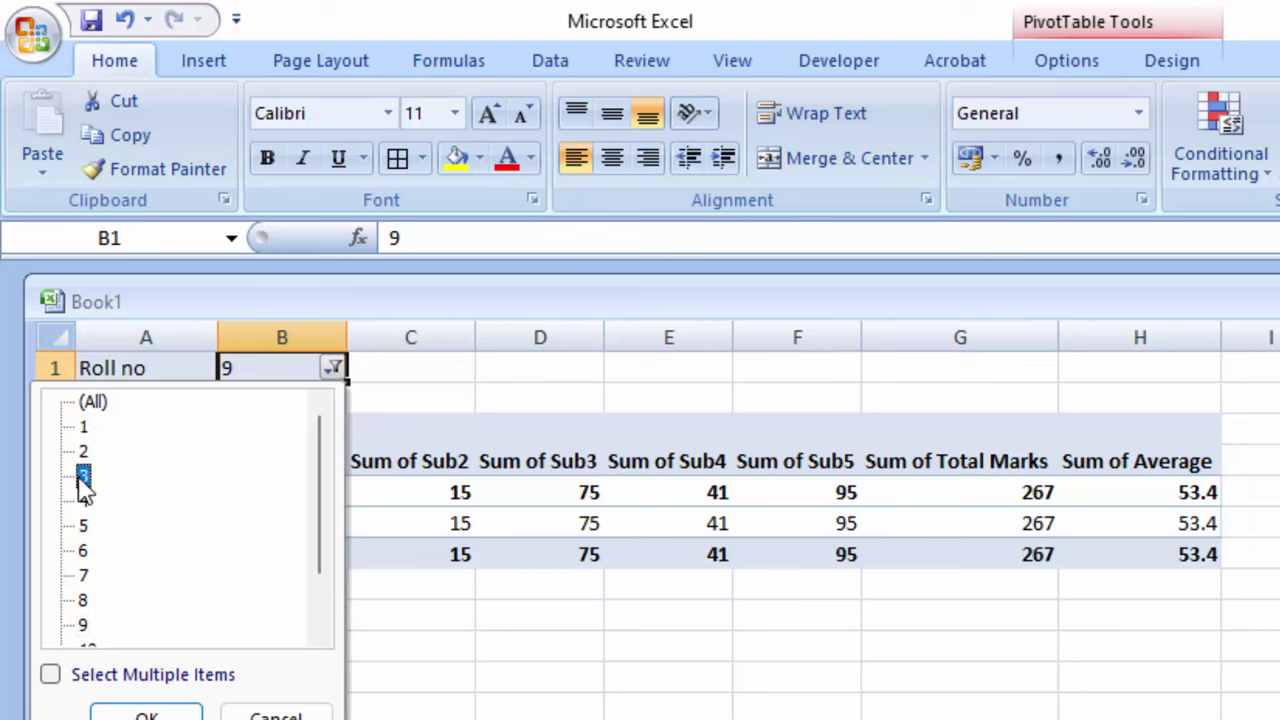
click(150, 714)
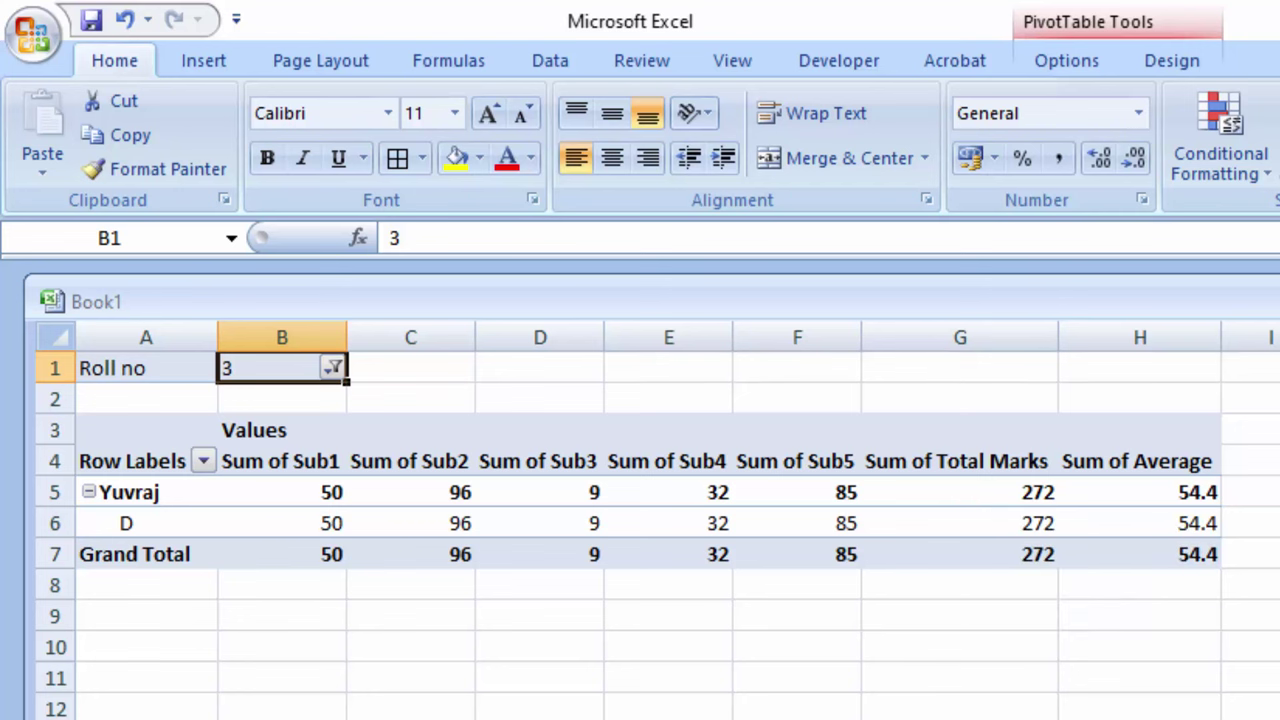
Fill marksheet row A4:J4 for roll number 3 with light green
key(ctrl+Page_Down)
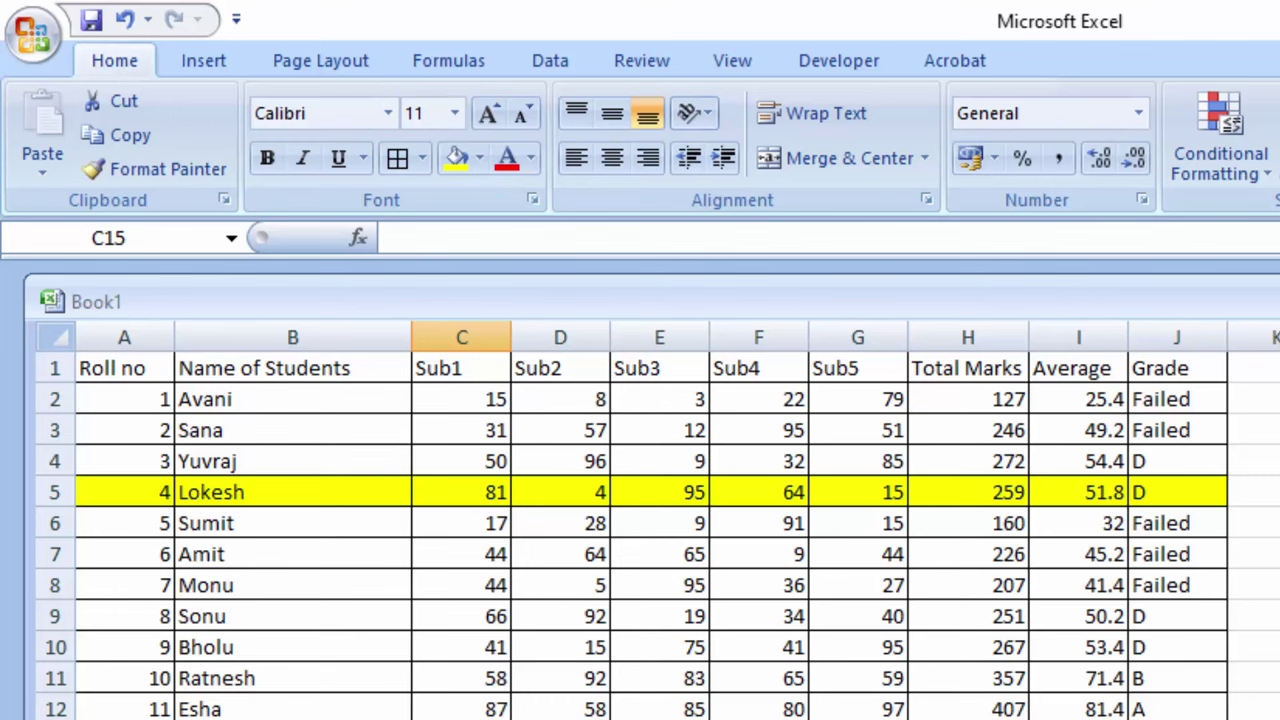
key(ctrl+Page_Up)
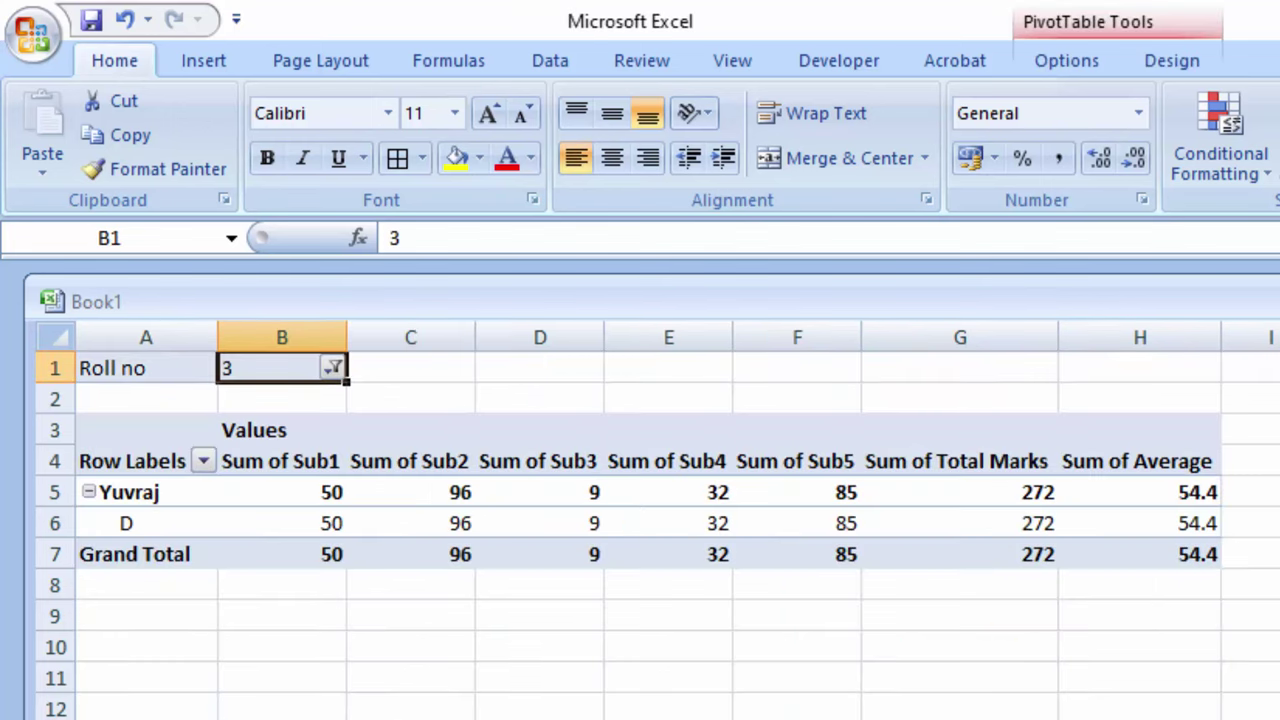
key(ctrl+Page_Down)
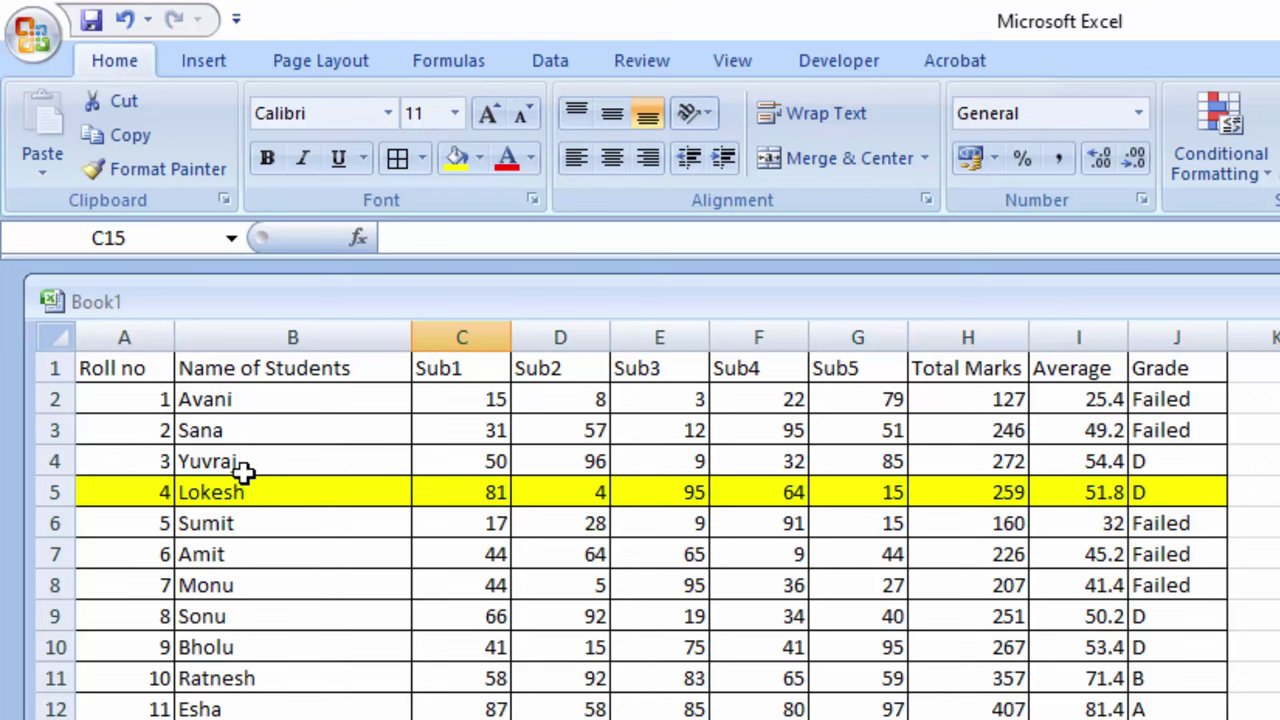
click(138, 460)
drag(138, 460, 1157, 467)
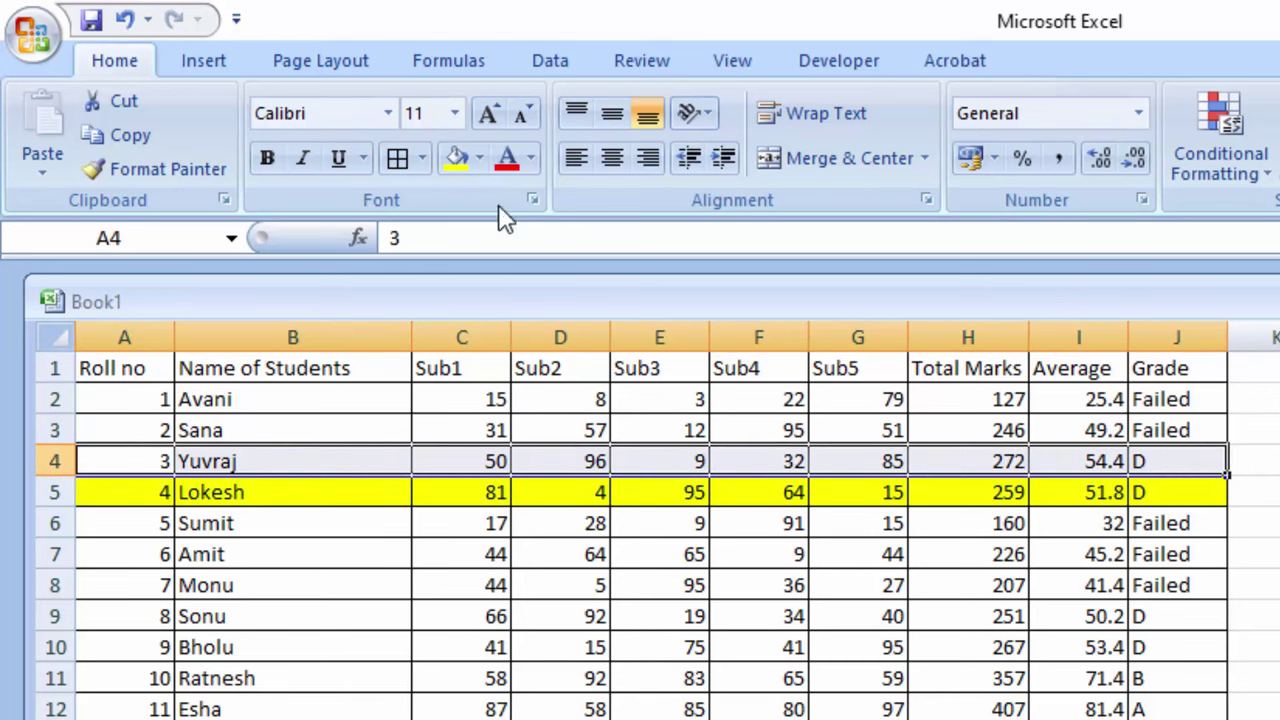
click(481, 158)
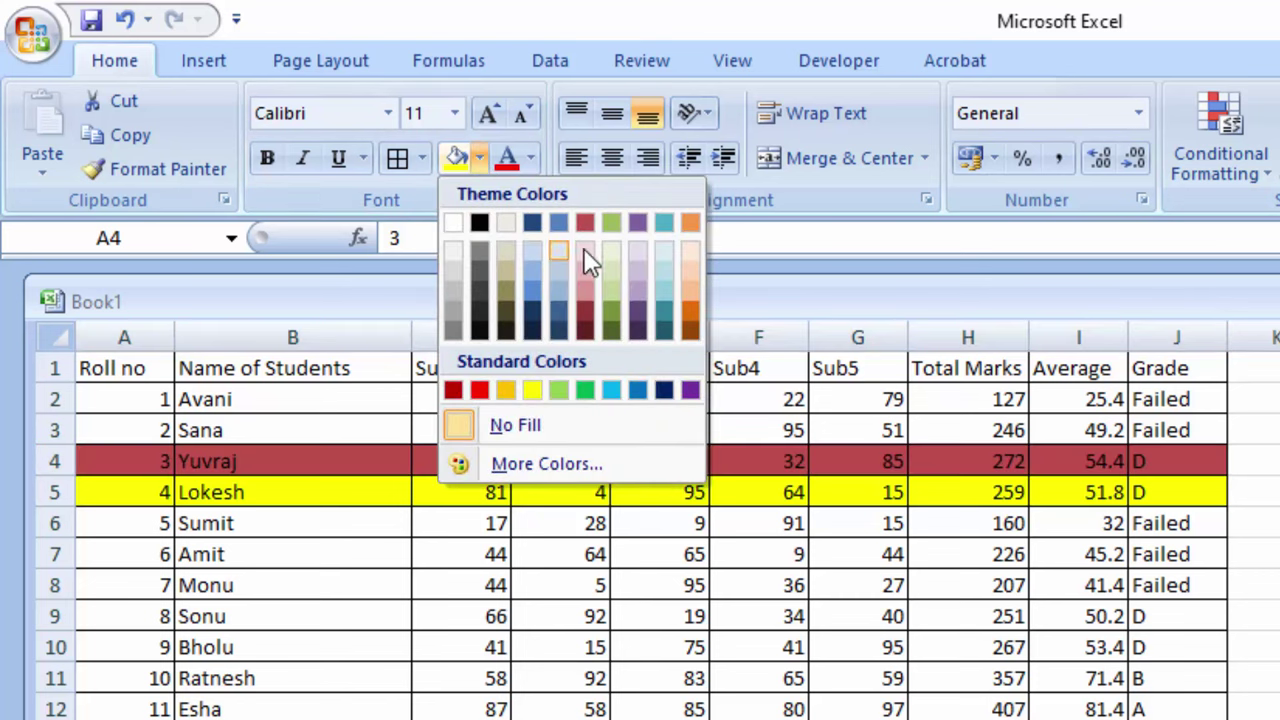
click(616, 265)
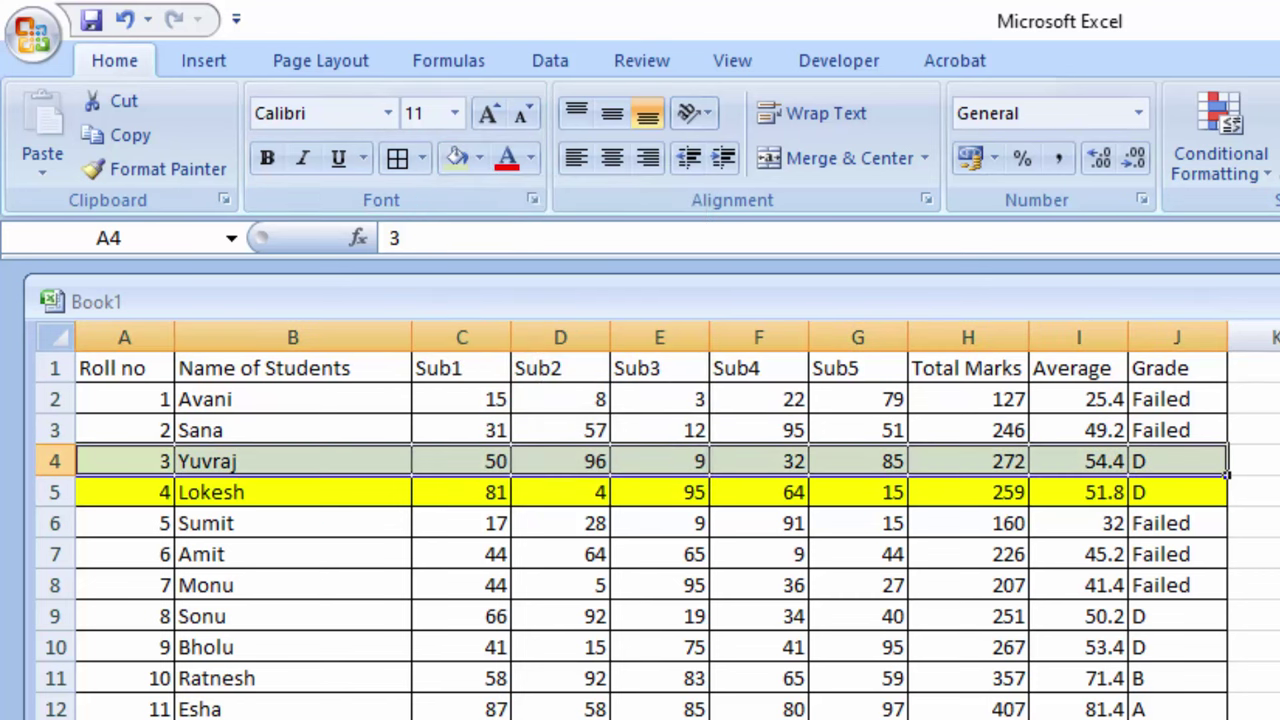
click(1275, 523)
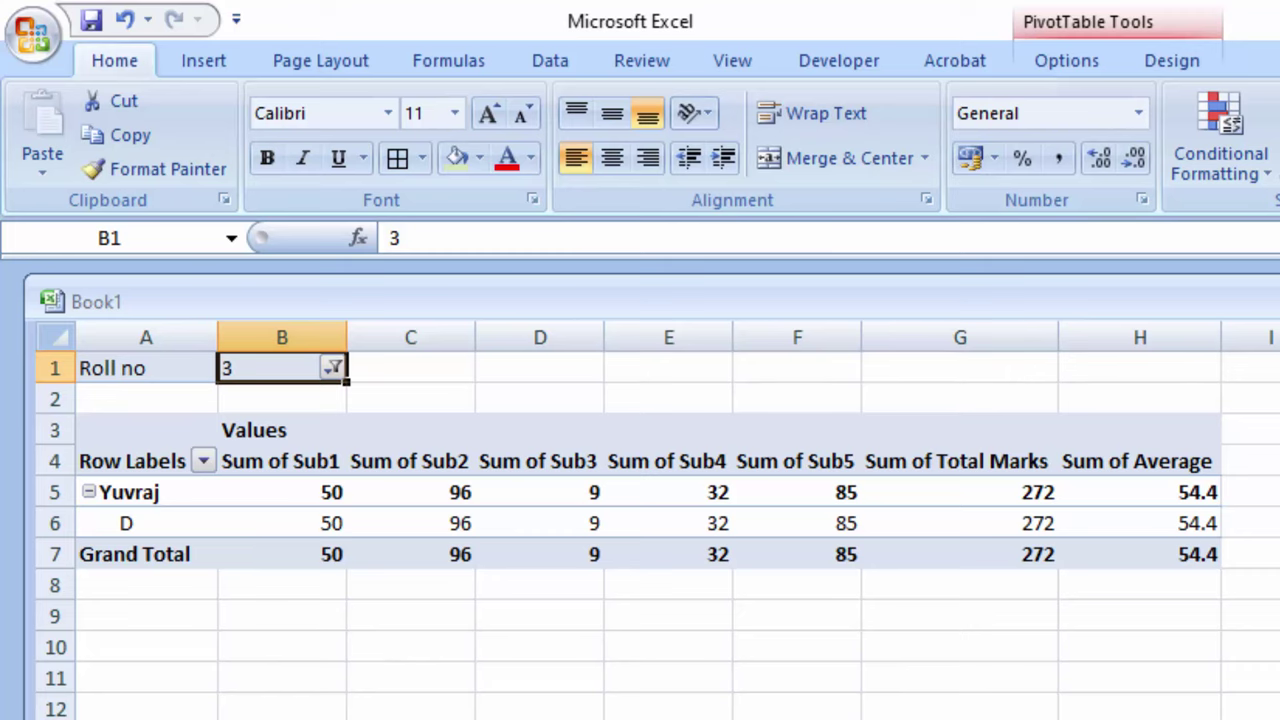
Delete the old PivotTable sheet
right_click(165, 716)
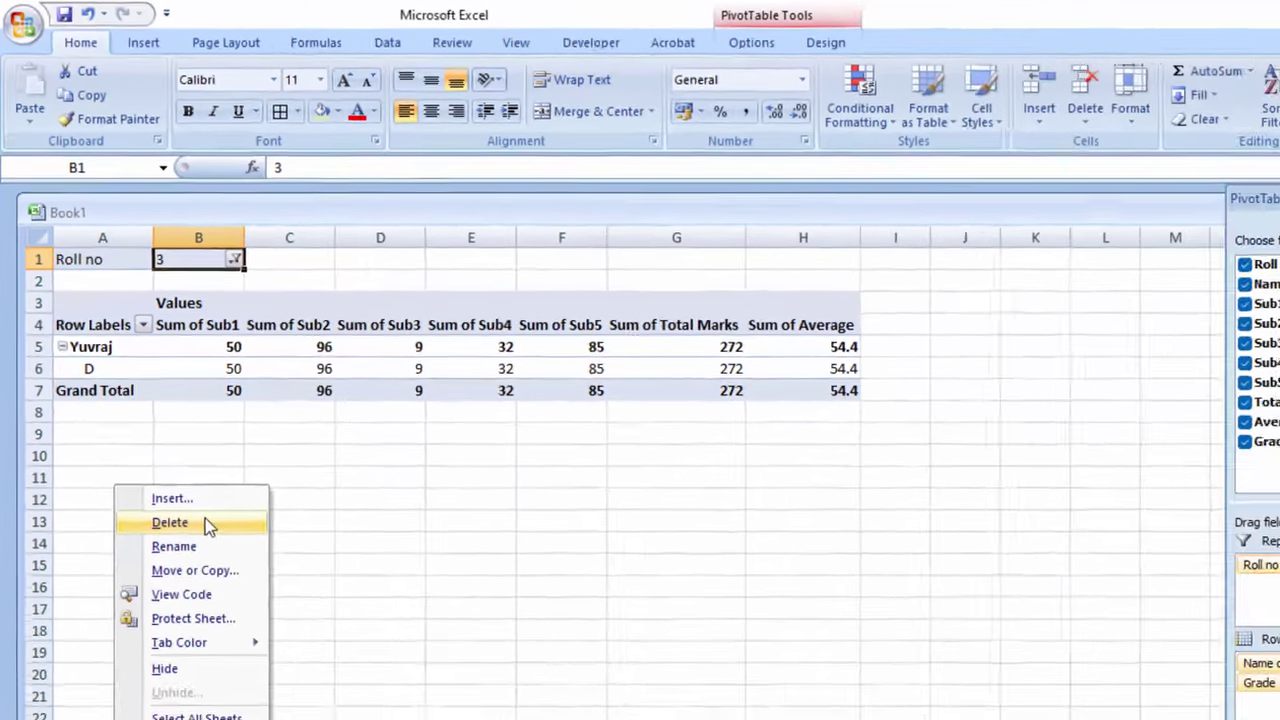
click(290, 715)
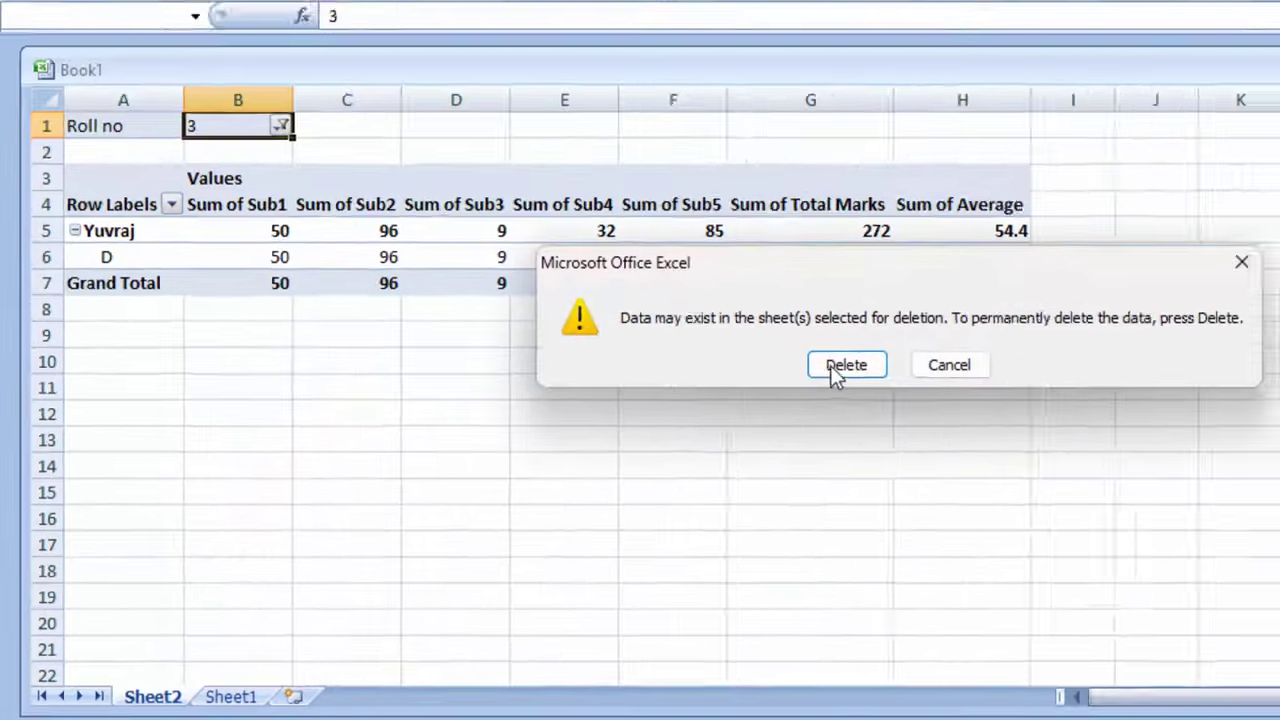
click(846, 365)
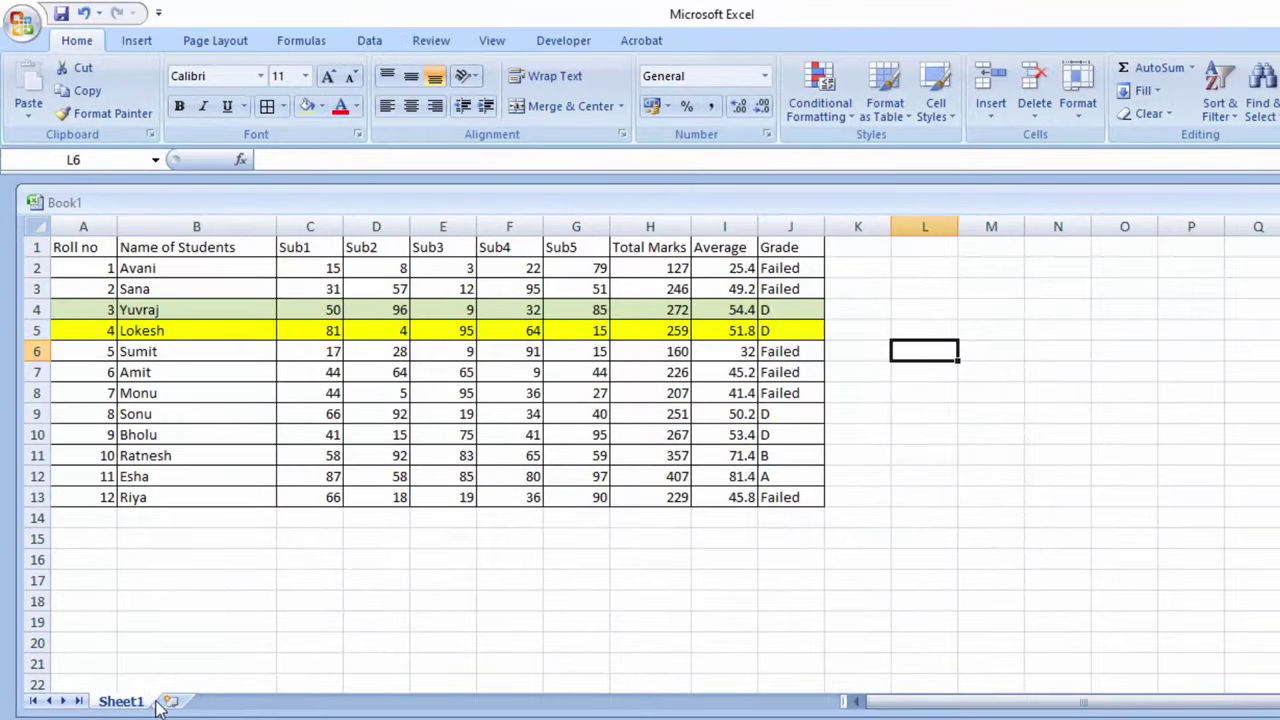
Insert a fresh PivotTable from the marksheet A1:J13 on a new worksheet
click(255, 392)
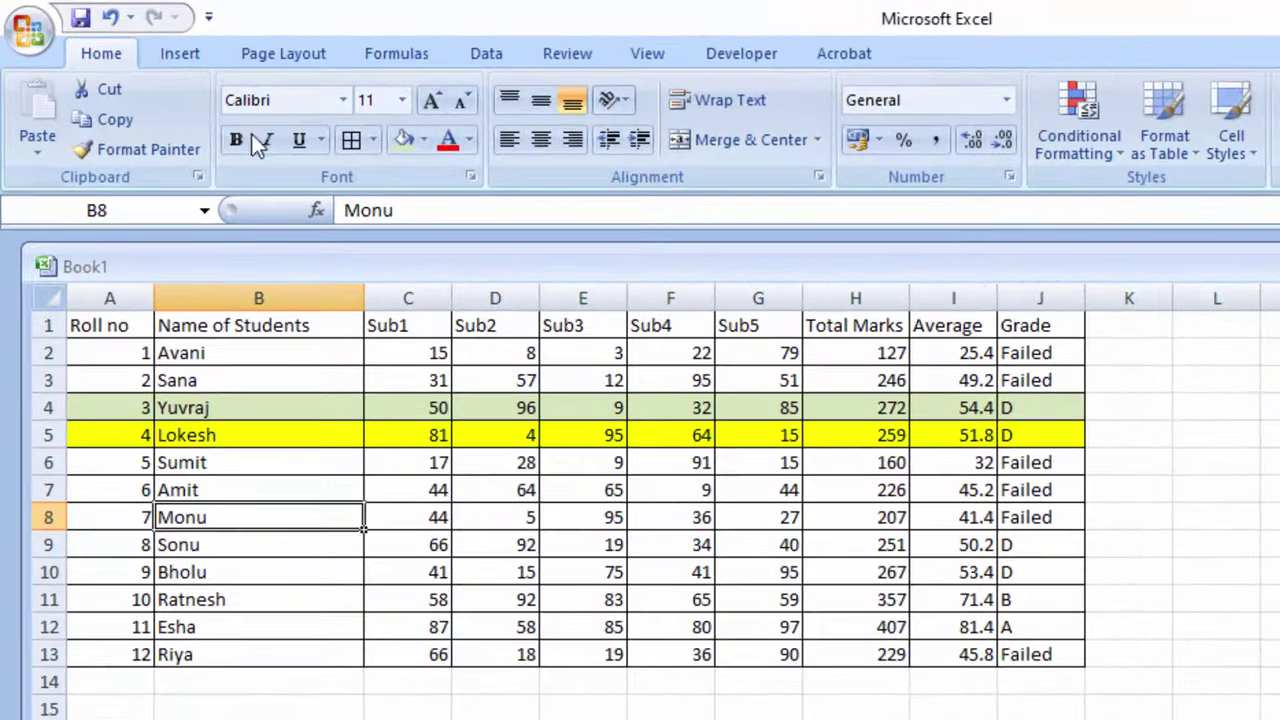
click(177, 58)
click(57, 135)
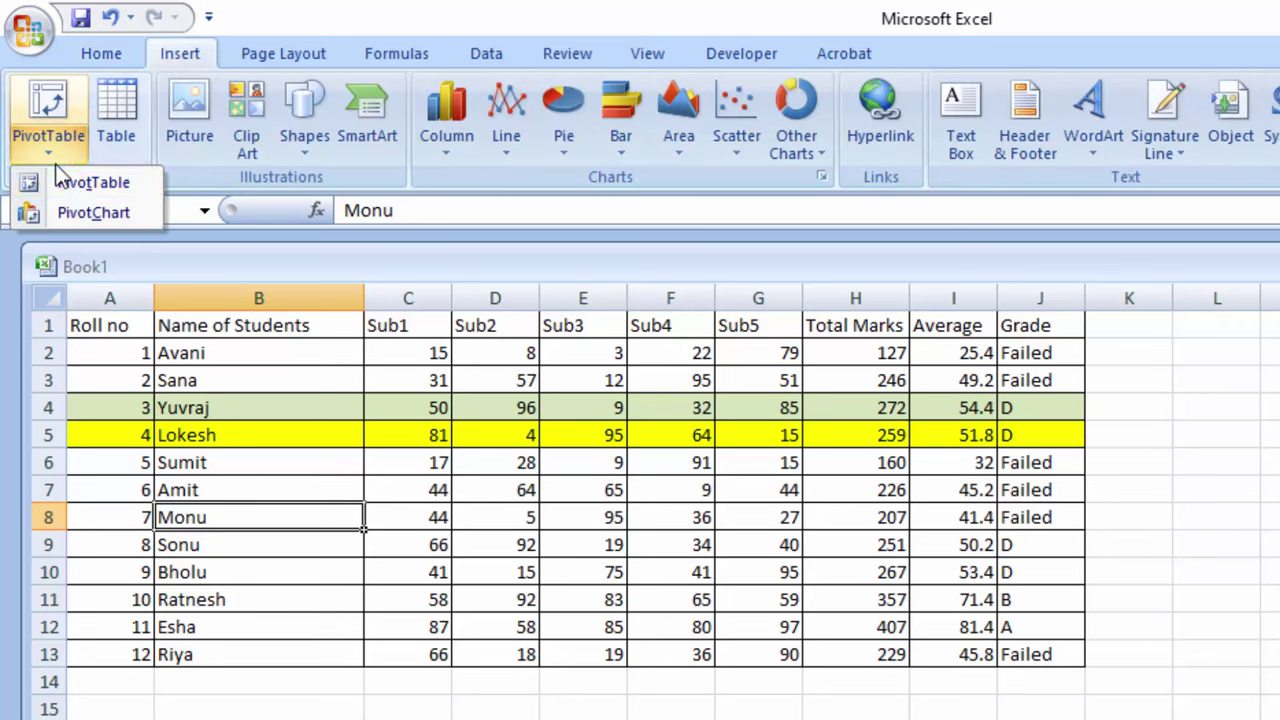
click(70, 184)
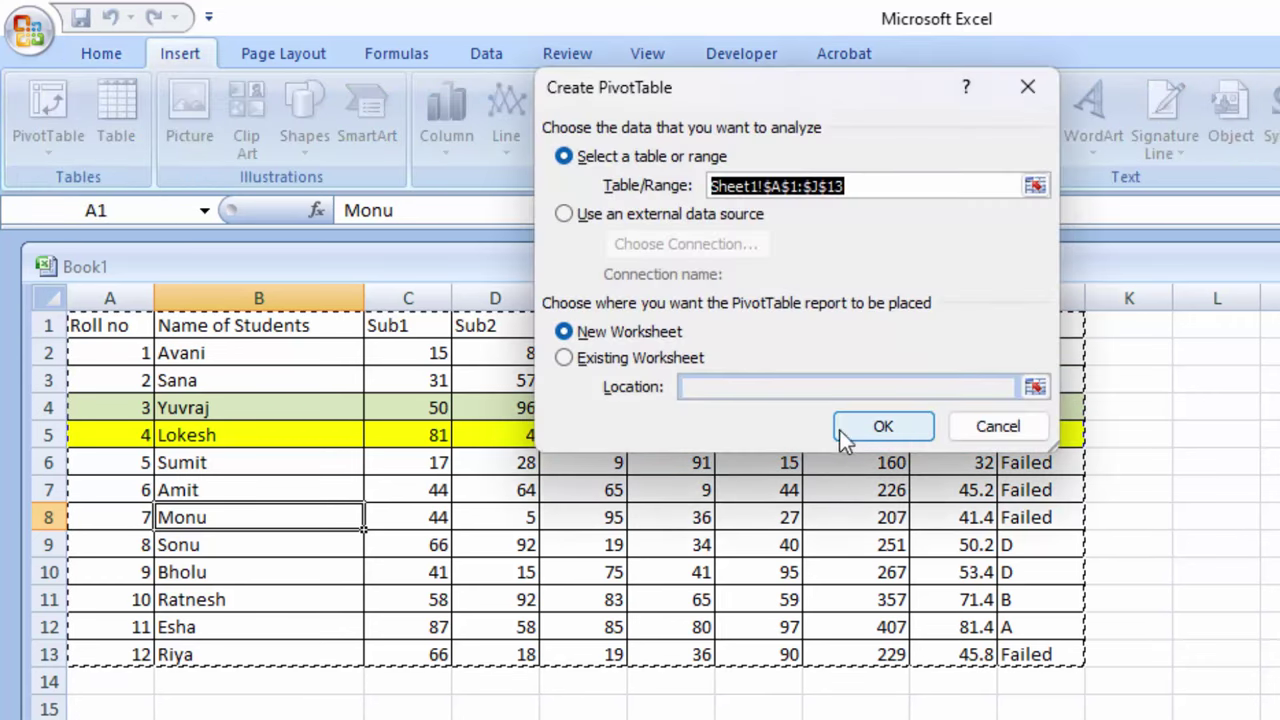
click(904, 429)
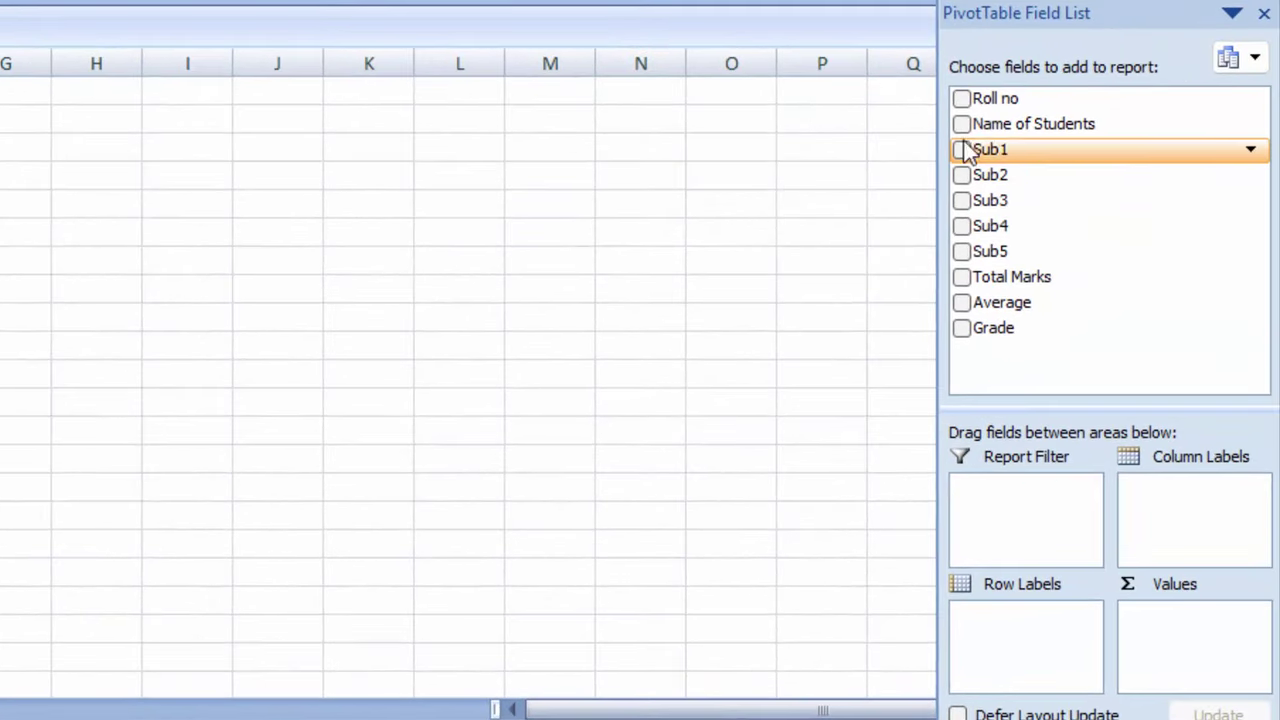
Make Name of Students the report filter, Grade the rows, and sum Total Marks and Average
drag(984, 121, 1025, 510)
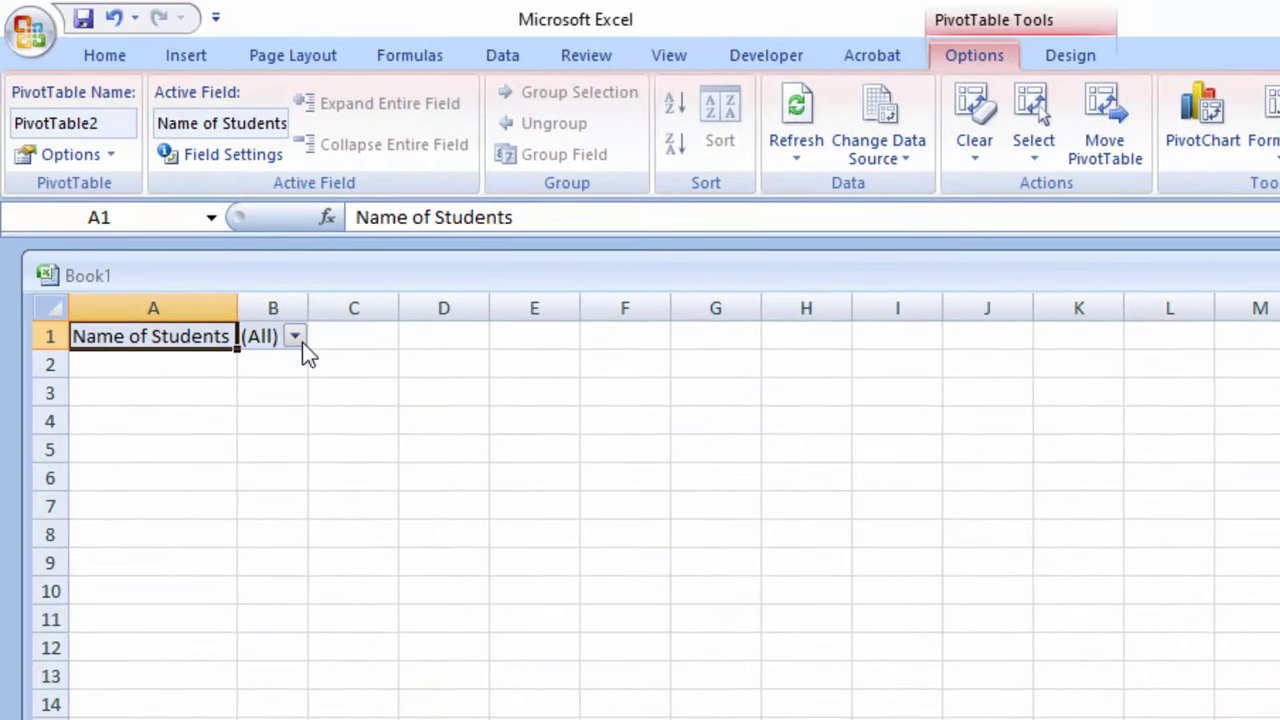
click(302, 342)
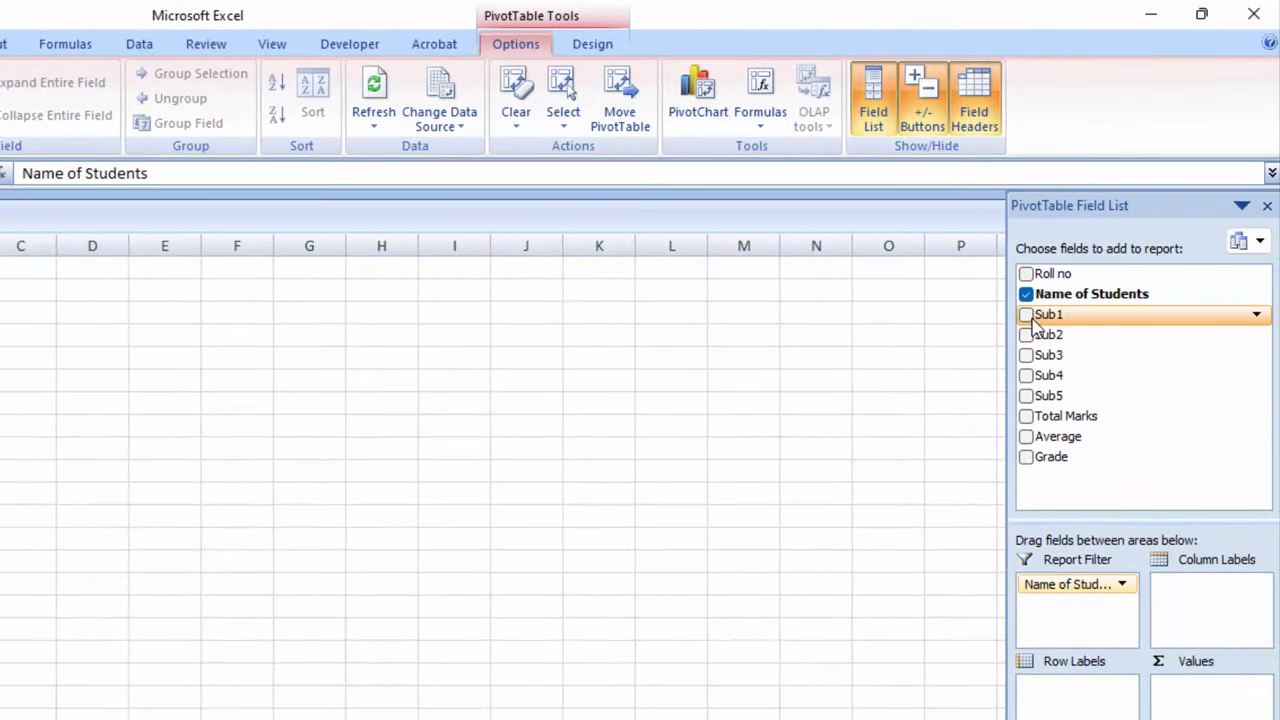
click(1026, 315)
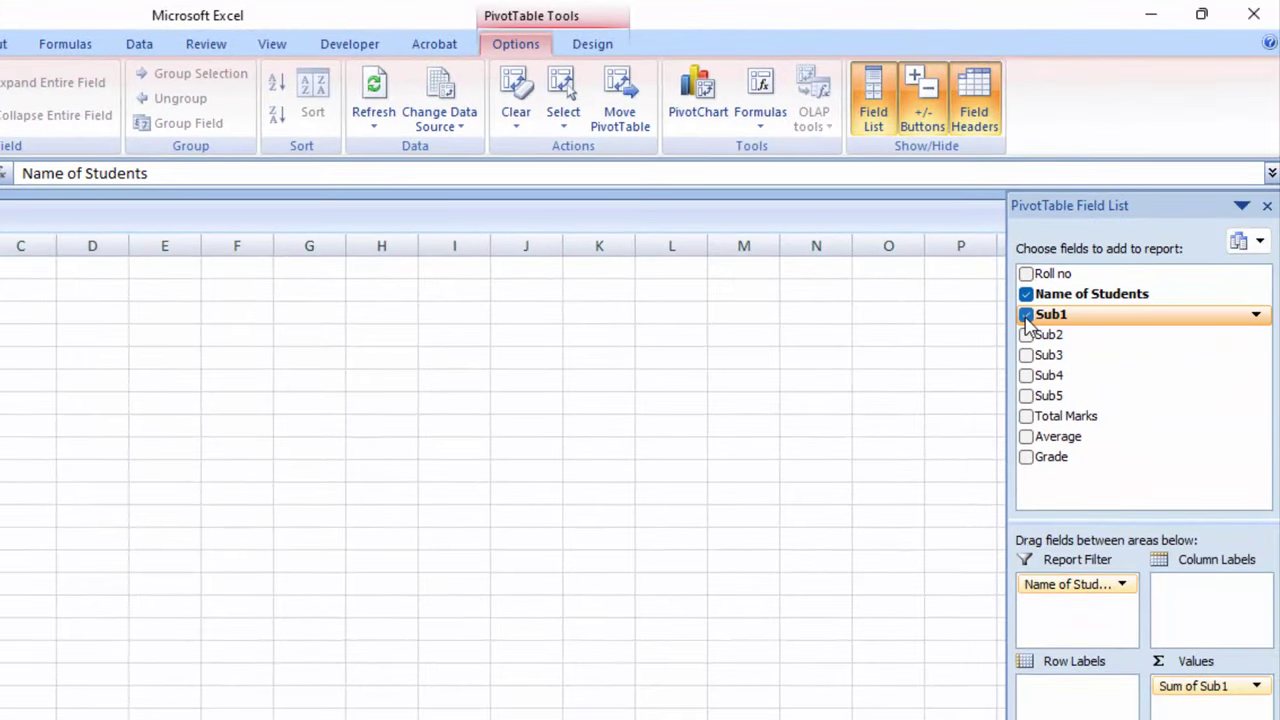
click(1026, 315)
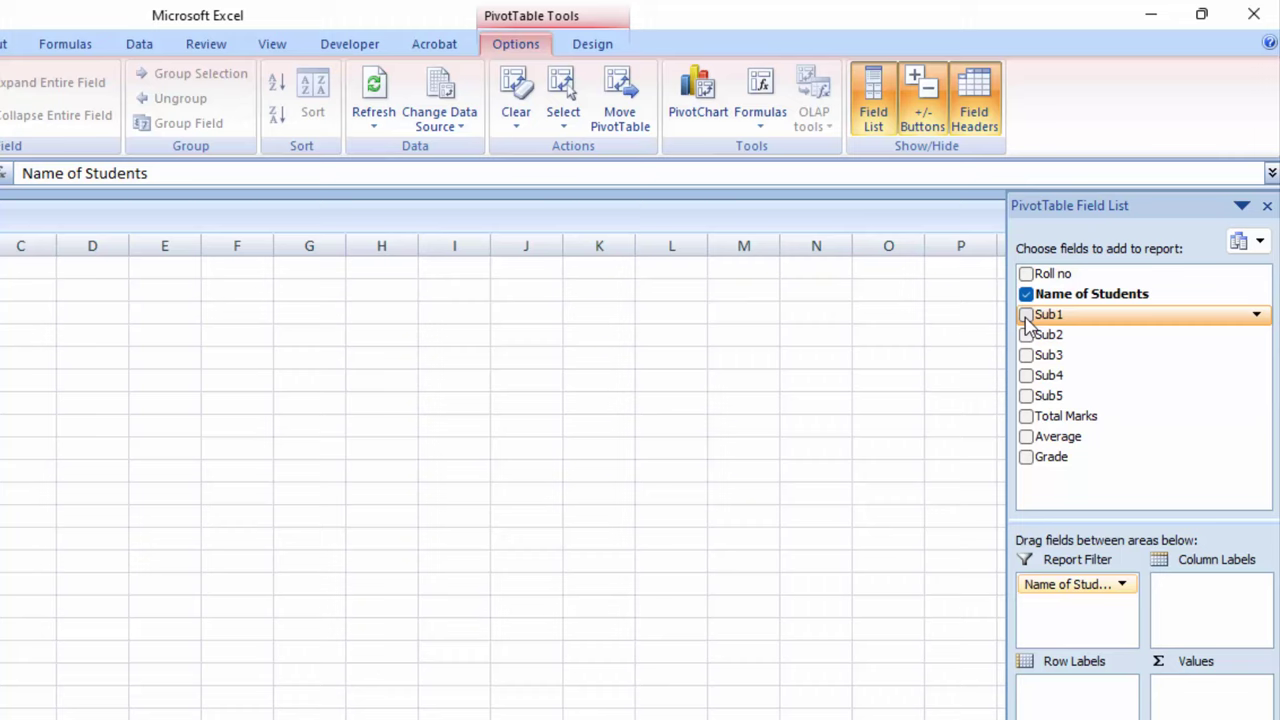
click(1026, 416)
click(1026, 436)
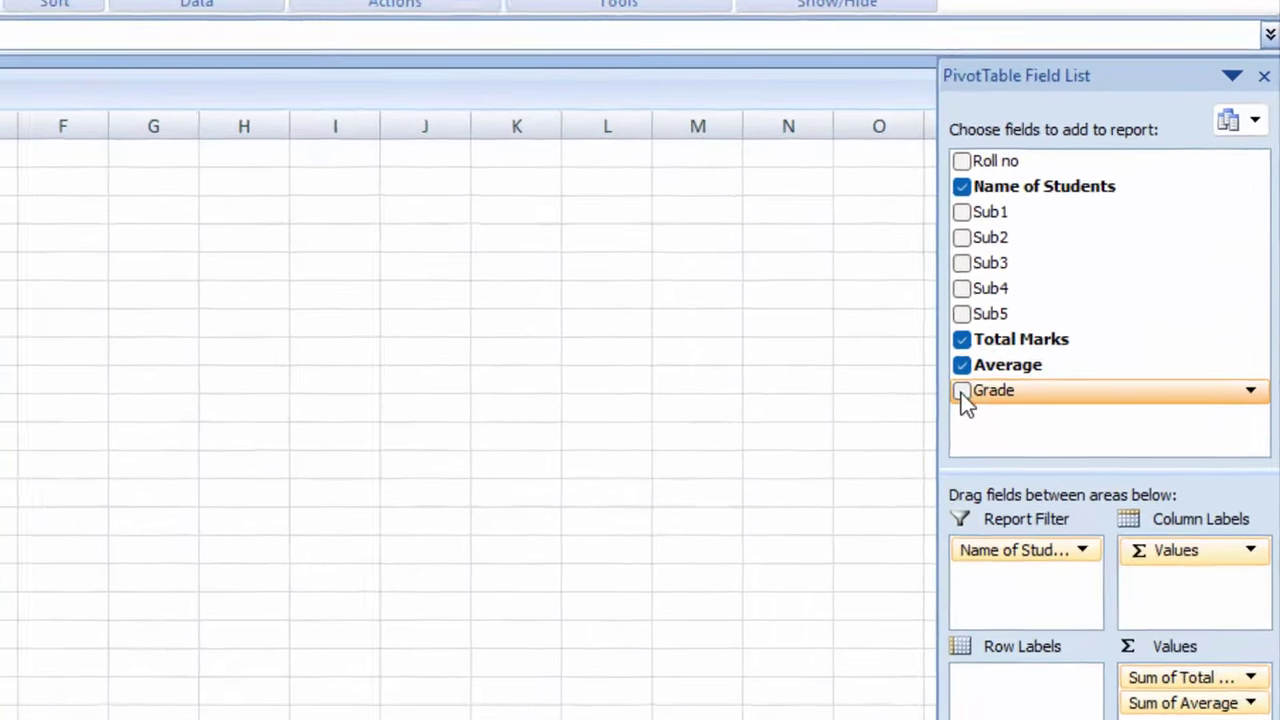
click(1026, 456)
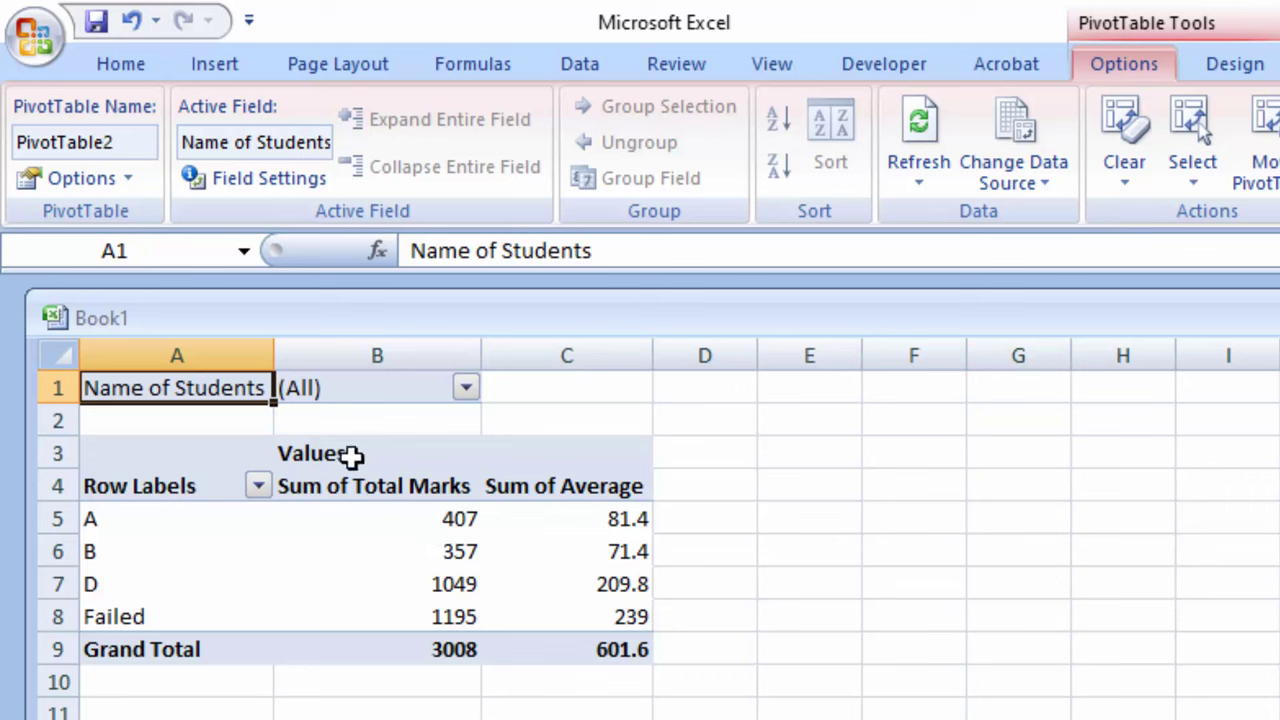
Filter the PivotTable's Name of Students field in B1 to a single student
click(466, 388)
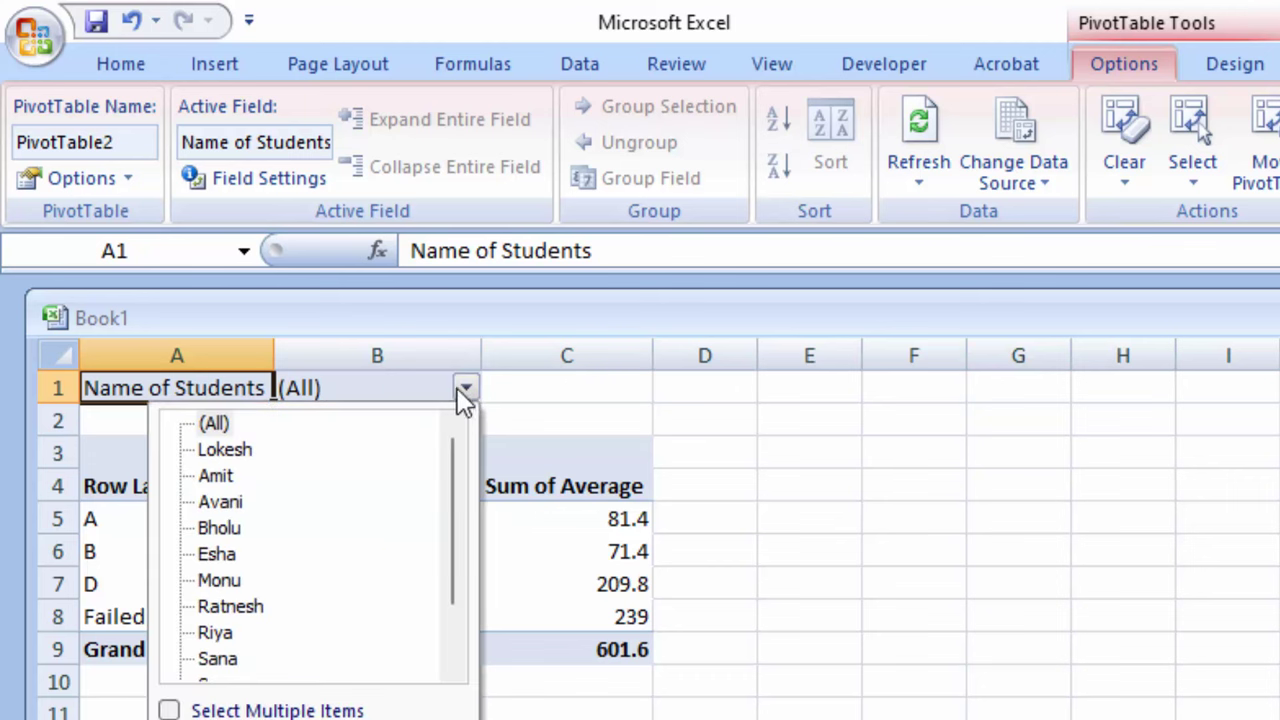
click(228, 478)
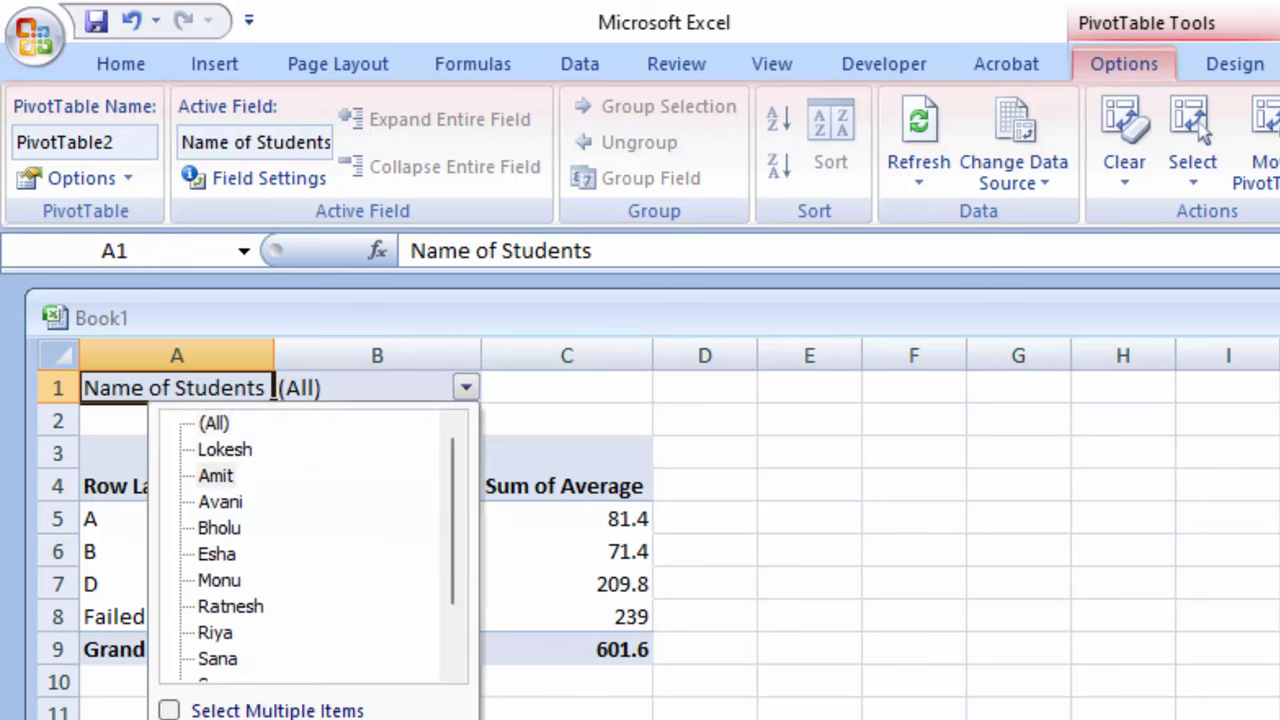
click(300, 719)
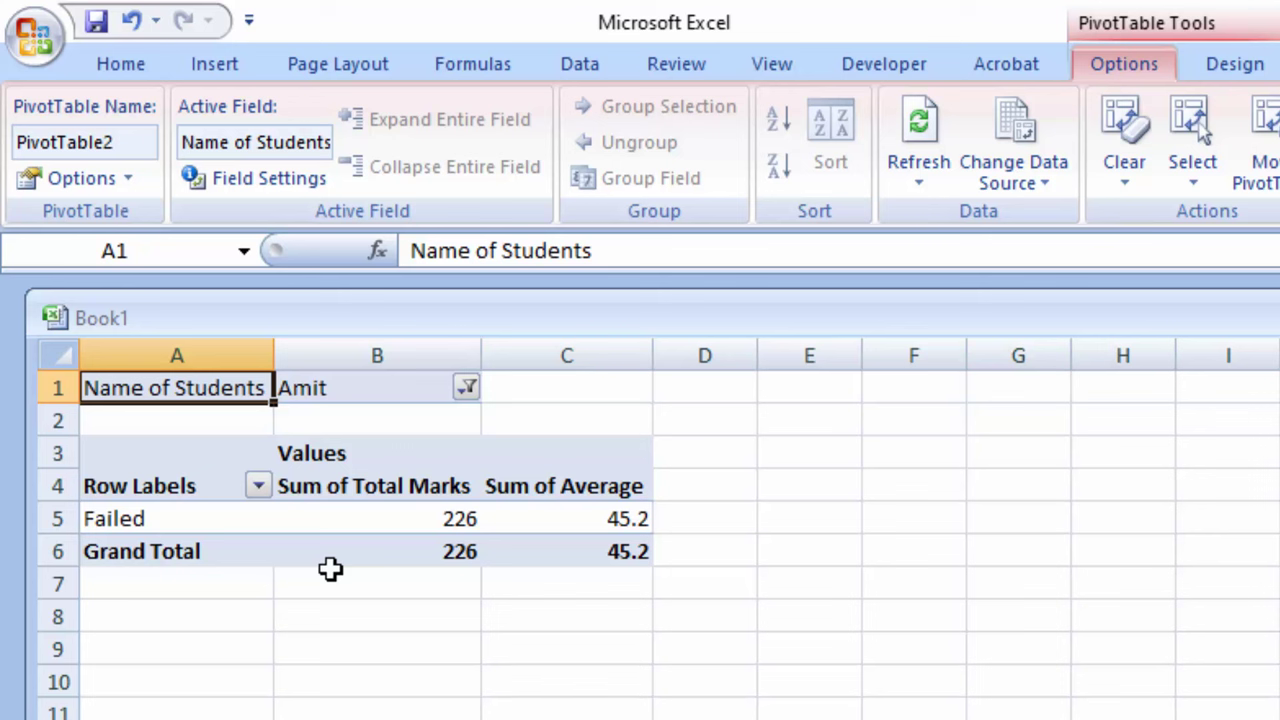
Switch the filter to another student, showing grade D, 259 total marks and 51.8 average
click(465, 388)
click(224, 449)
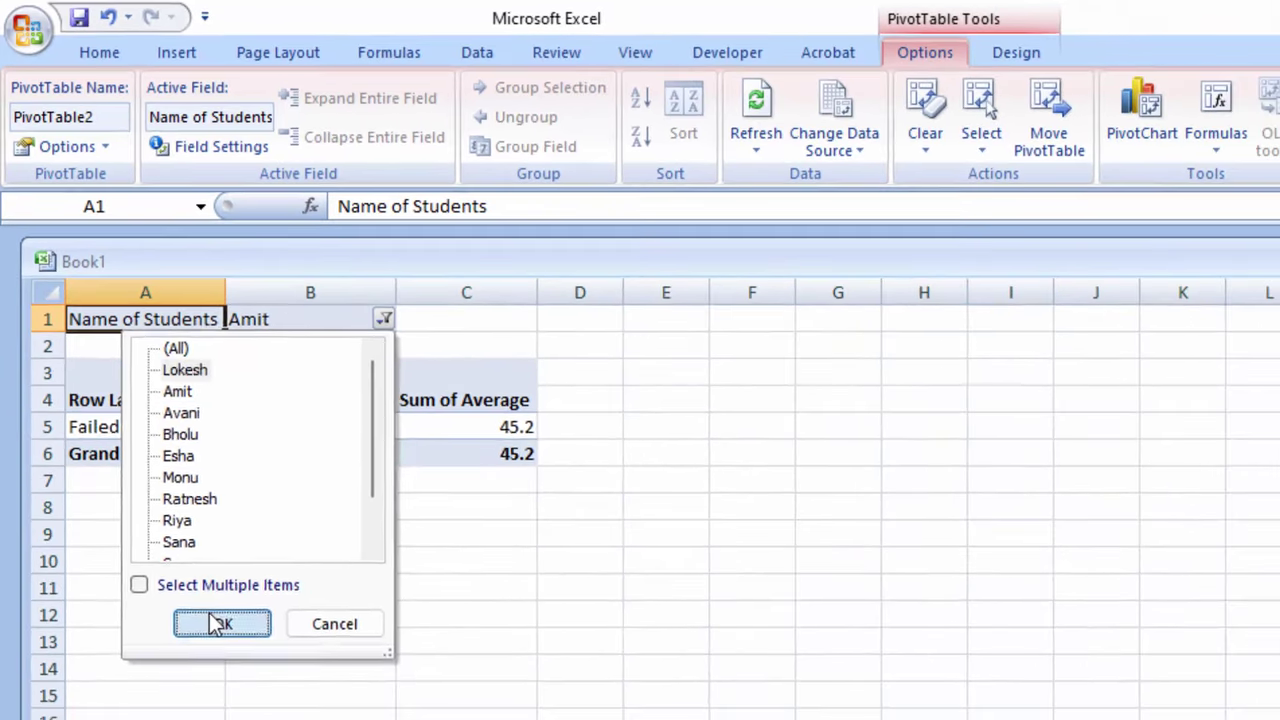
click(240, 684)
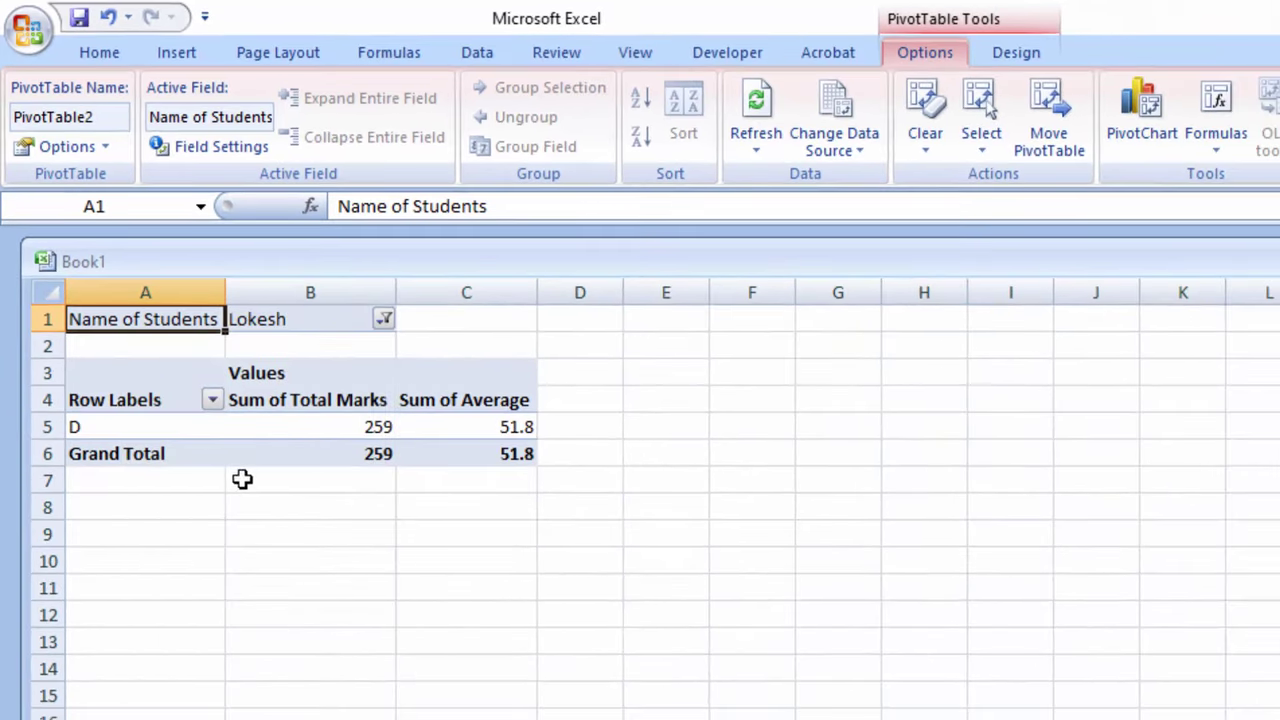